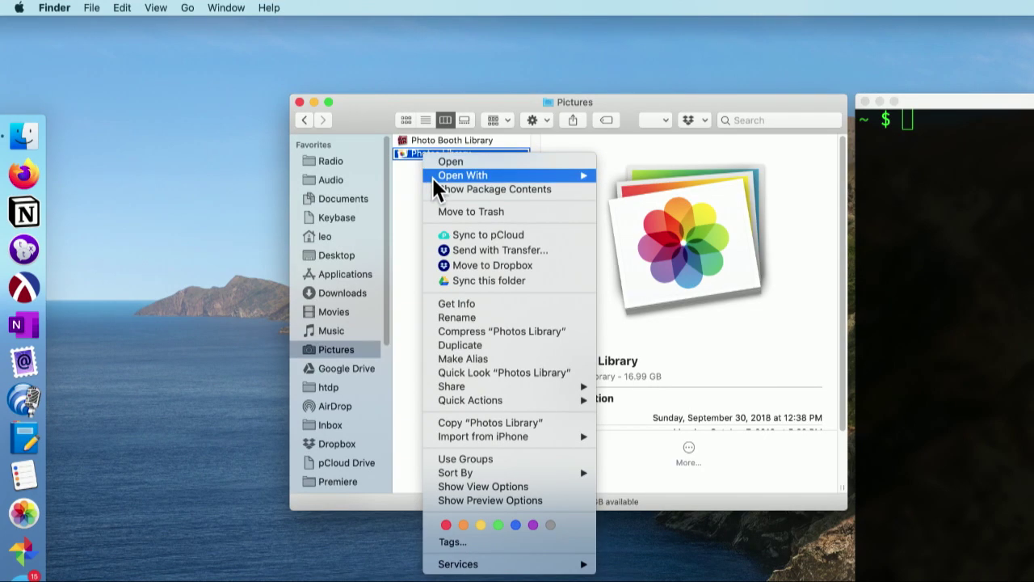
# Step: Show the package contents of Photos Library and view its database and external folders
pyautogui.click(439, 187)
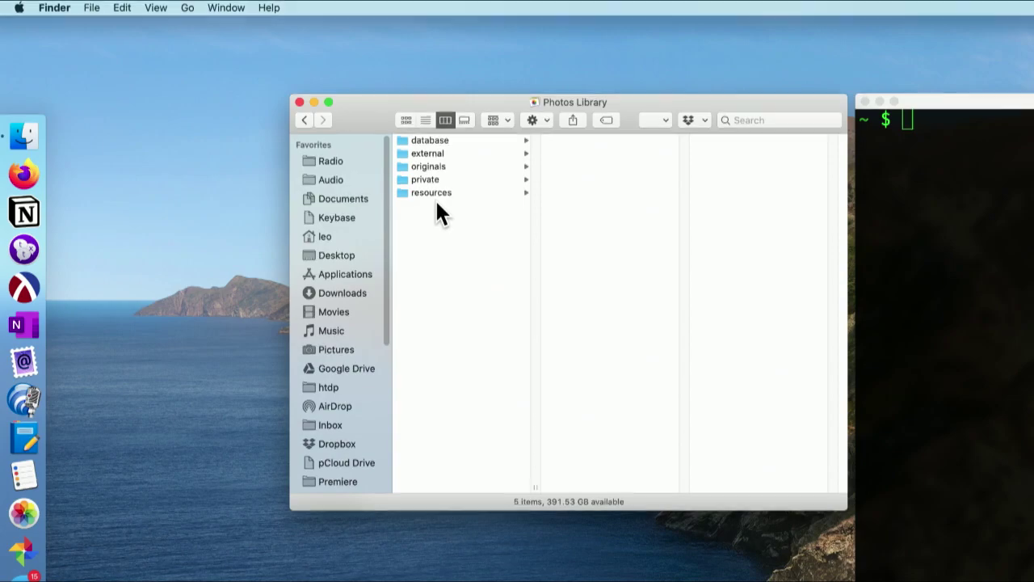
pyautogui.click(421, 143)
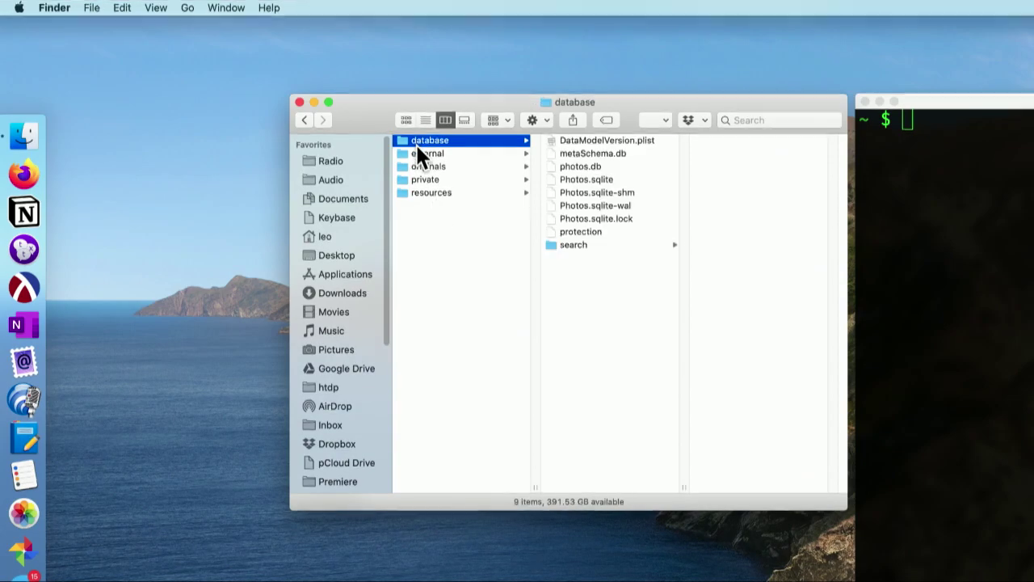
pyautogui.click(414, 152)
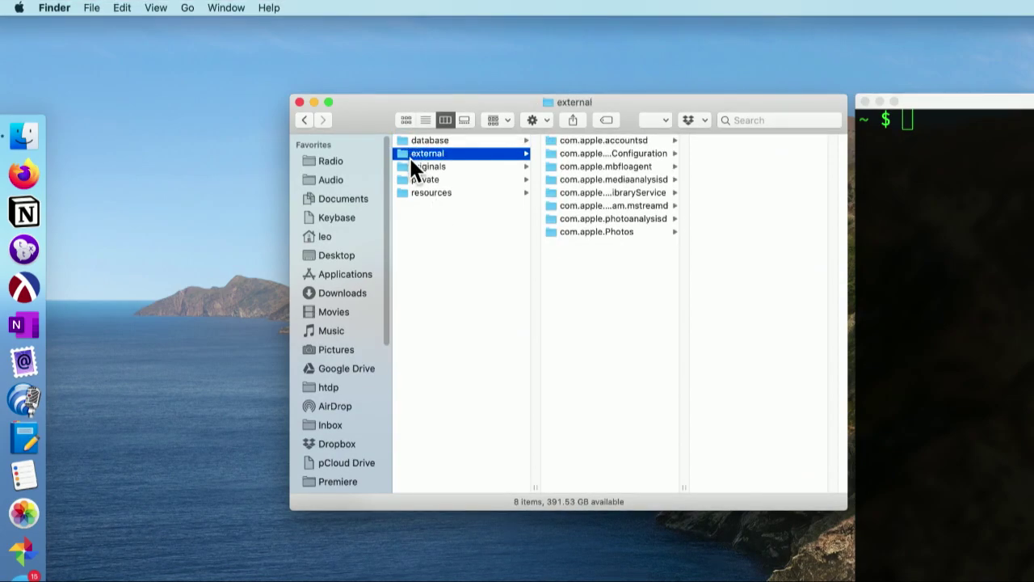
# Step: Look through subfolders 0 to F of the originals folder, and view the private folder in the Photos Library package
pyautogui.click(413, 165)
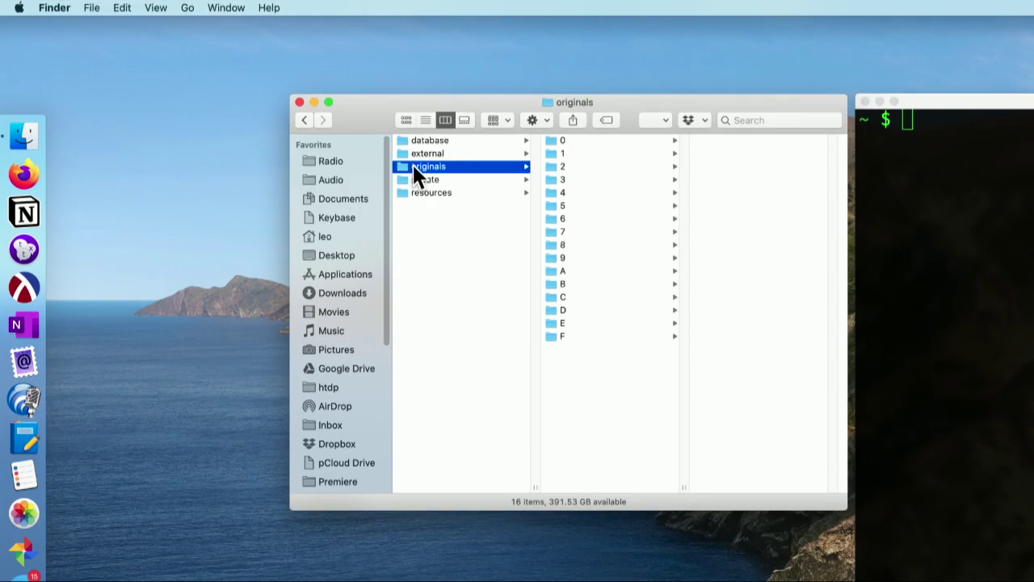
pyautogui.click(558, 141)
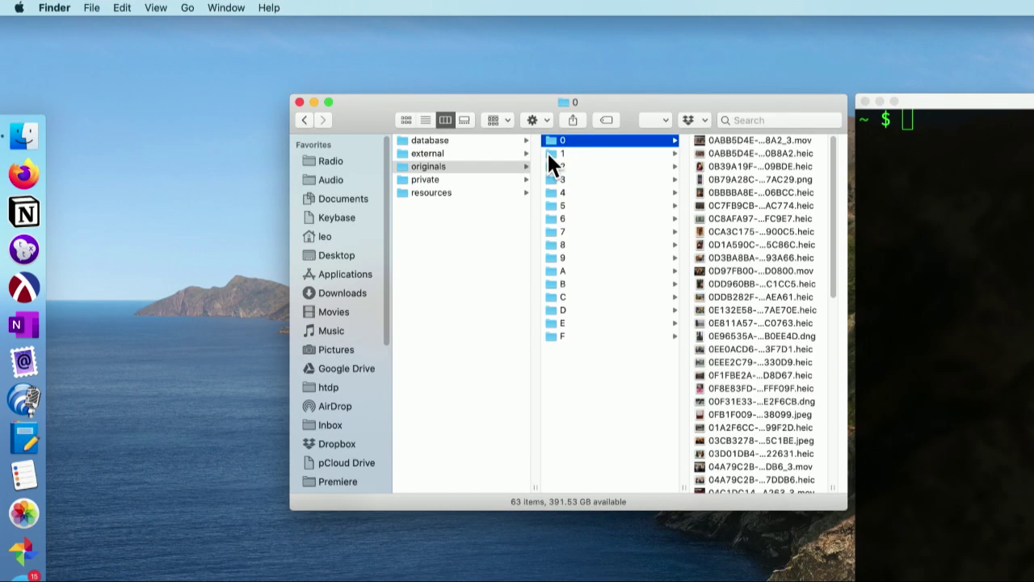
pyautogui.click(548, 154)
pyautogui.click(552, 164)
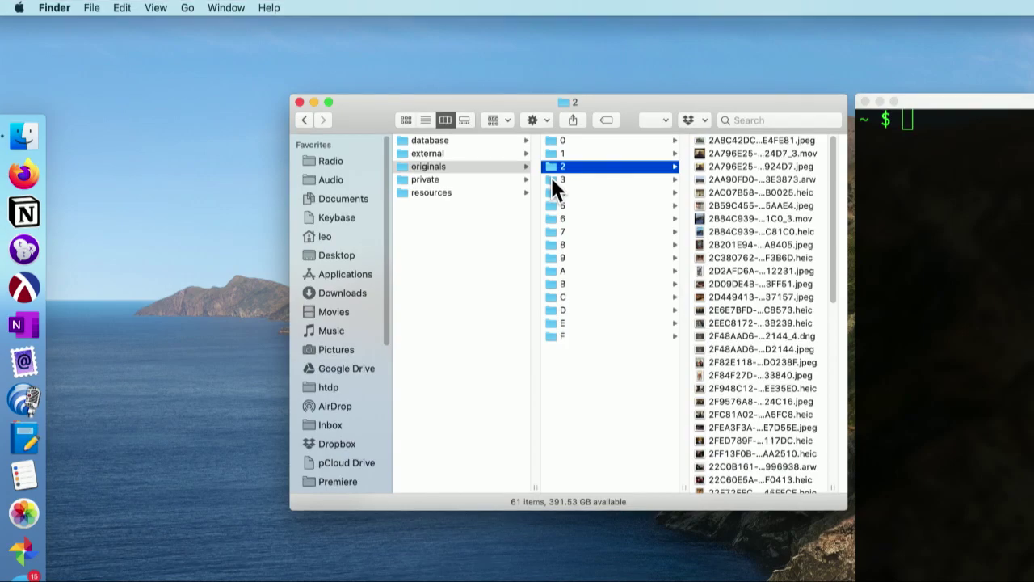
pyautogui.click(551, 178)
pyautogui.click(556, 193)
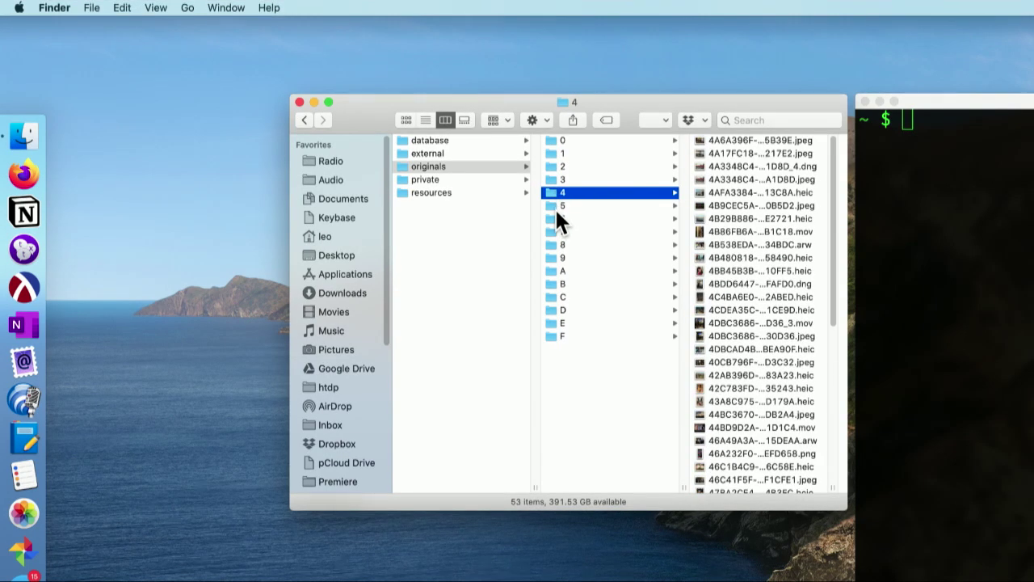
pyautogui.click(555, 206)
pyautogui.click(550, 217)
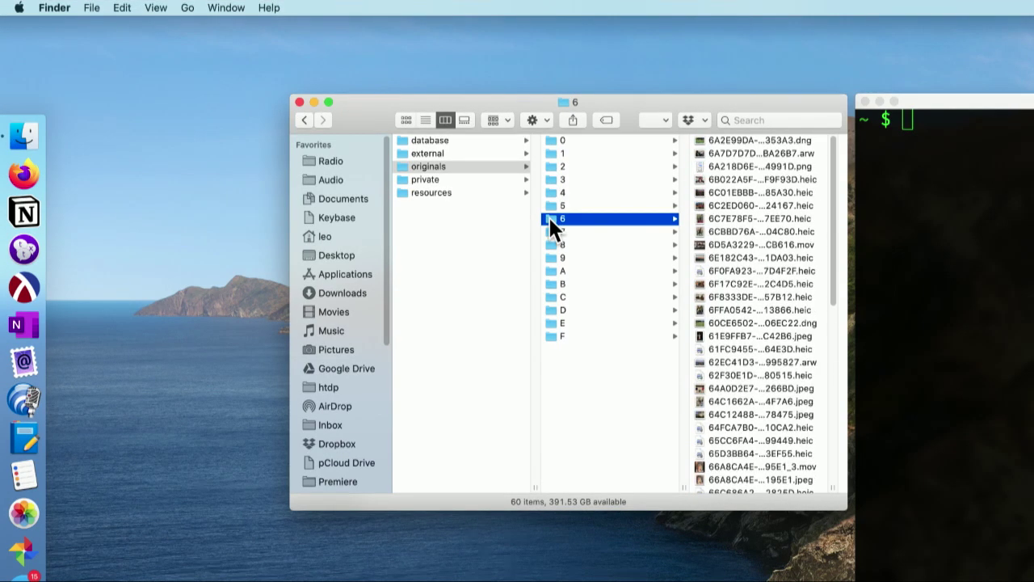
pyautogui.click(551, 230)
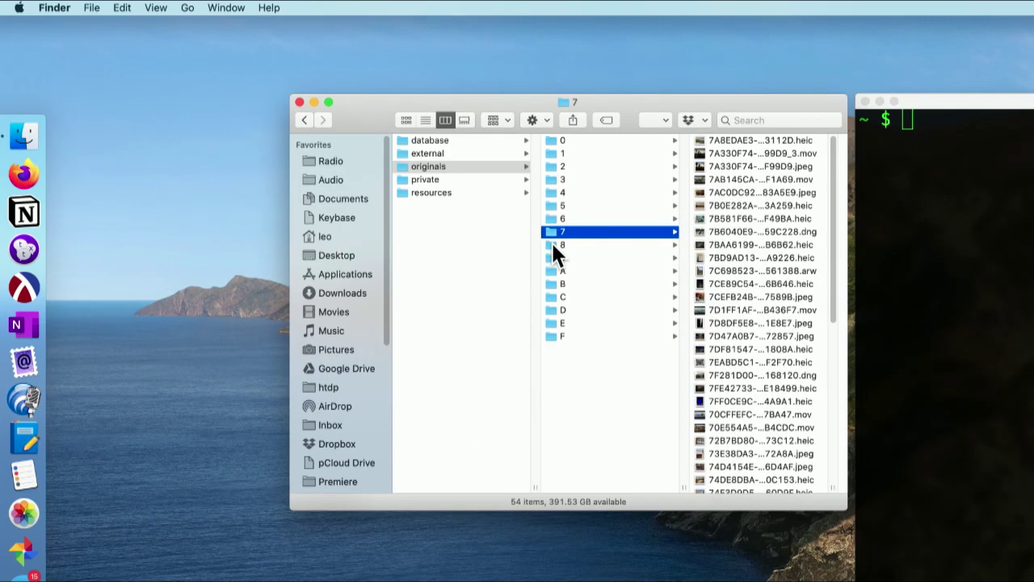
pyautogui.click(551, 244)
pyautogui.click(554, 257)
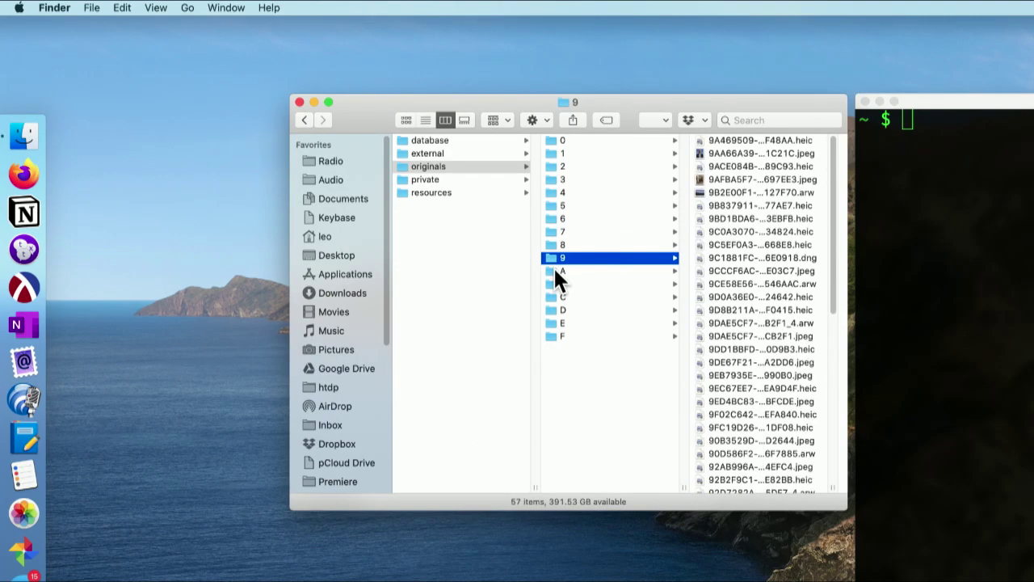
pyautogui.click(553, 271)
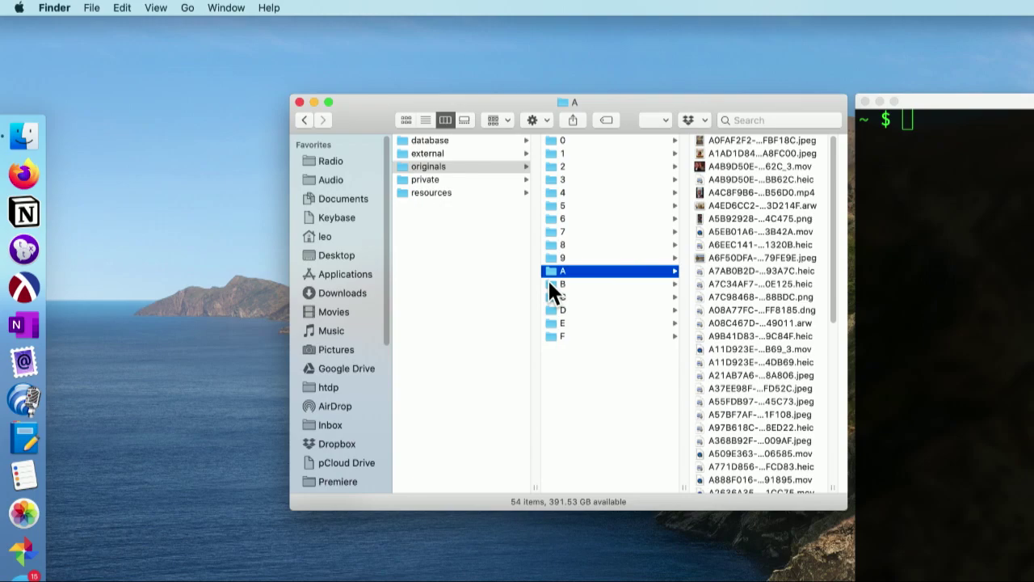
pyautogui.click(552, 284)
pyautogui.click(574, 297)
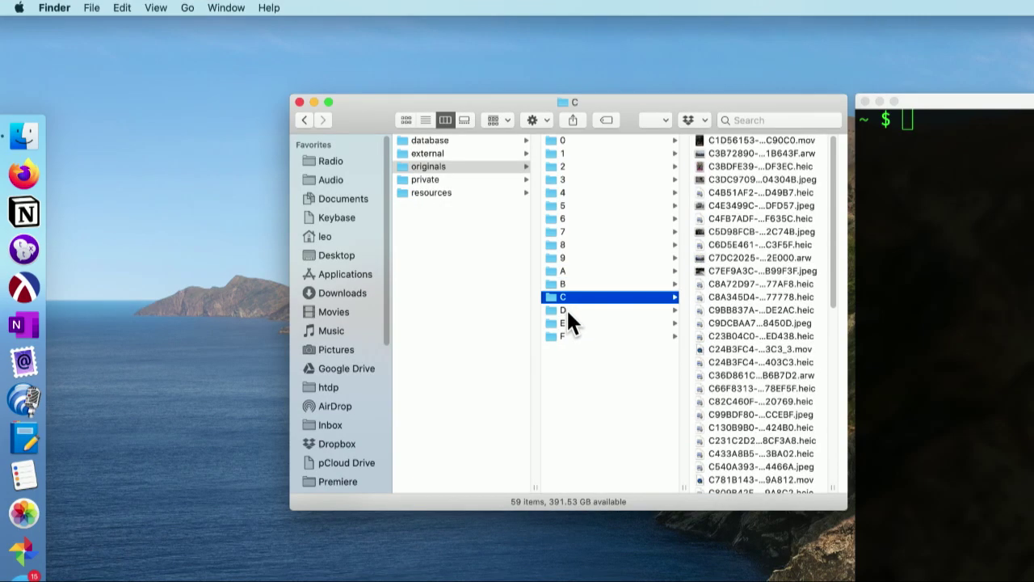
pyautogui.click(566, 311)
pyautogui.click(565, 322)
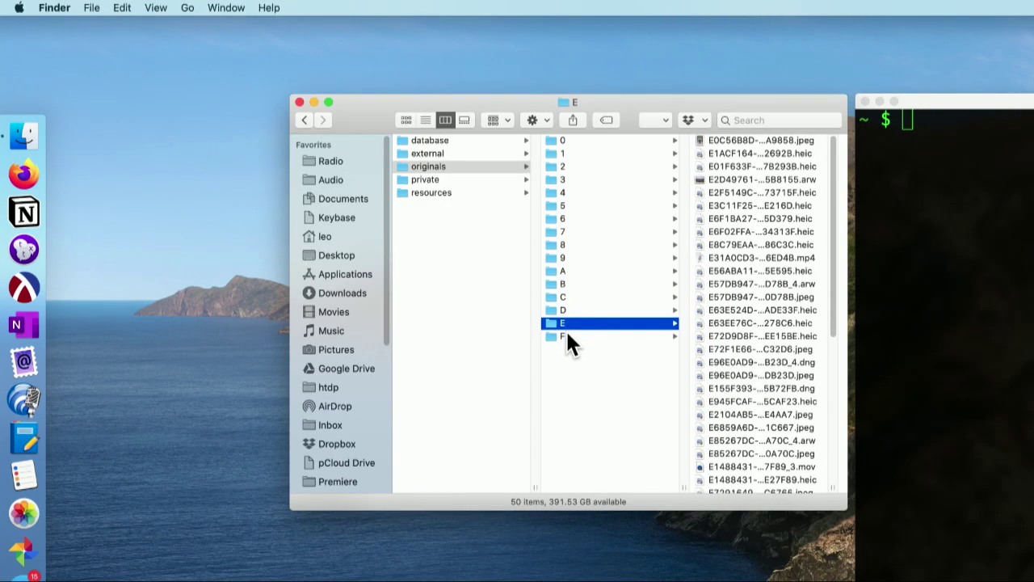
pyautogui.click(567, 335)
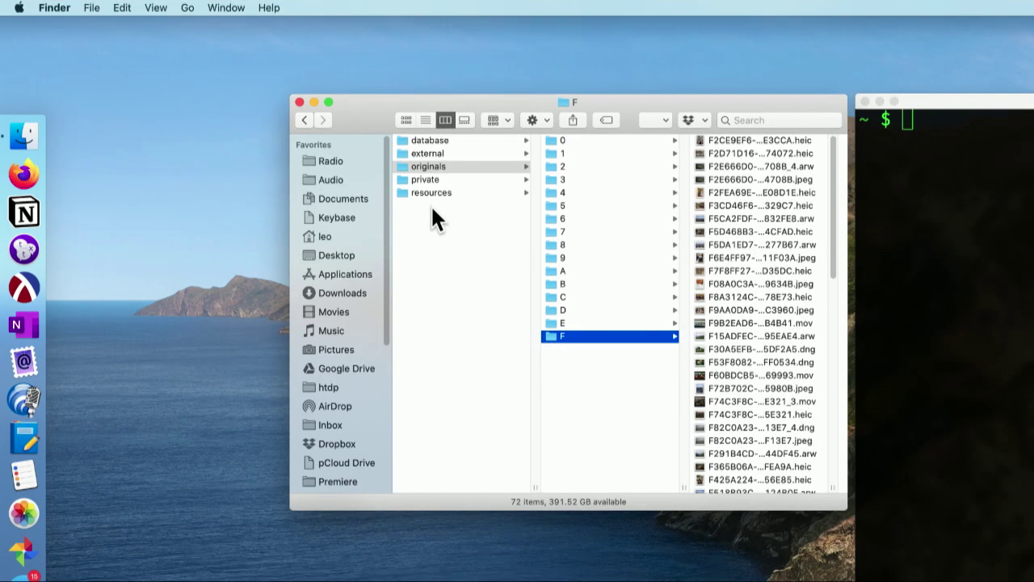
pyautogui.click(424, 169)
pyautogui.click(427, 179)
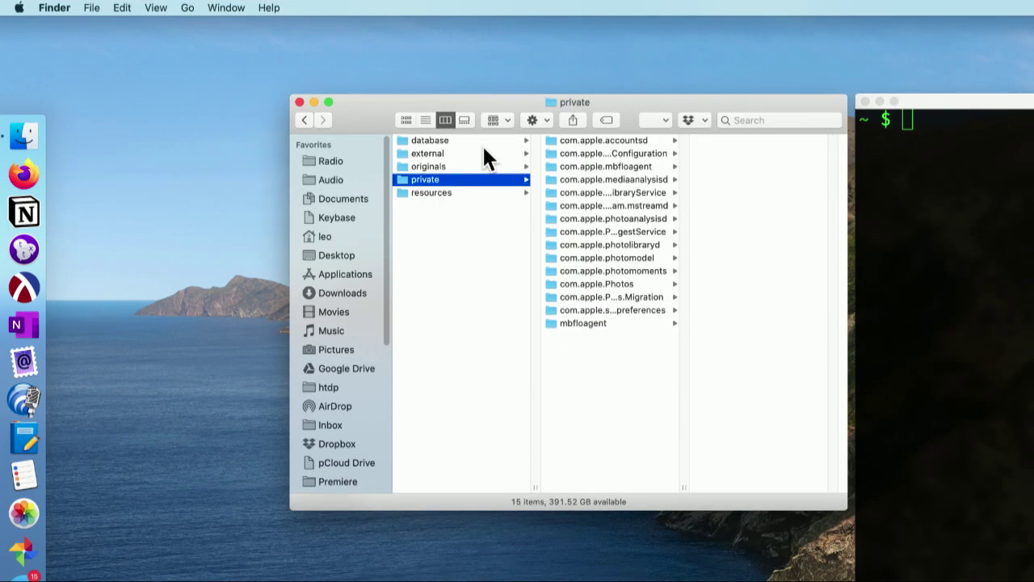
# Step: Show the package contents of App Store from the Applications folder and open its Contents folder
pyautogui.click(323, 272)
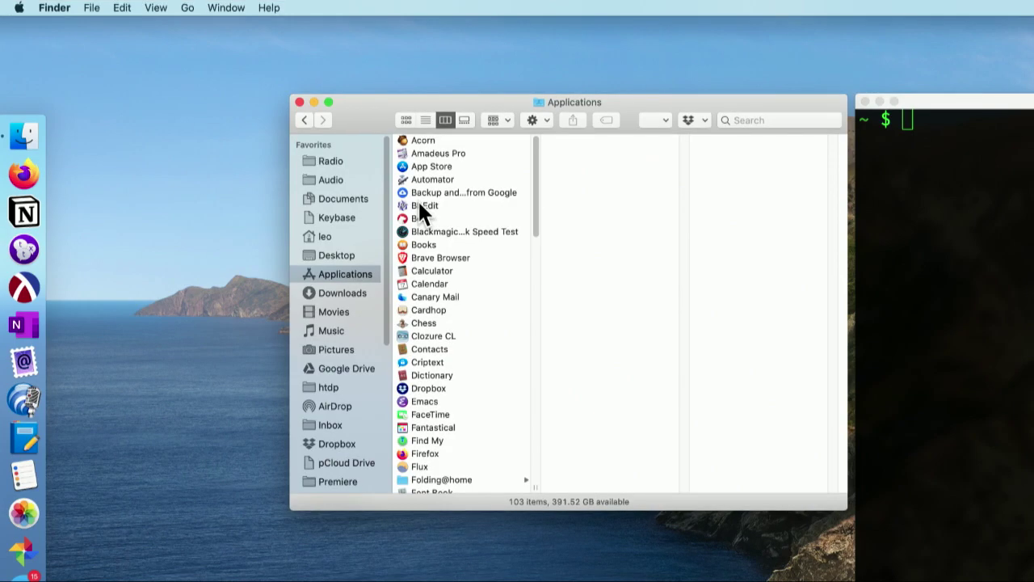
pyautogui.rightClick(415, 165)
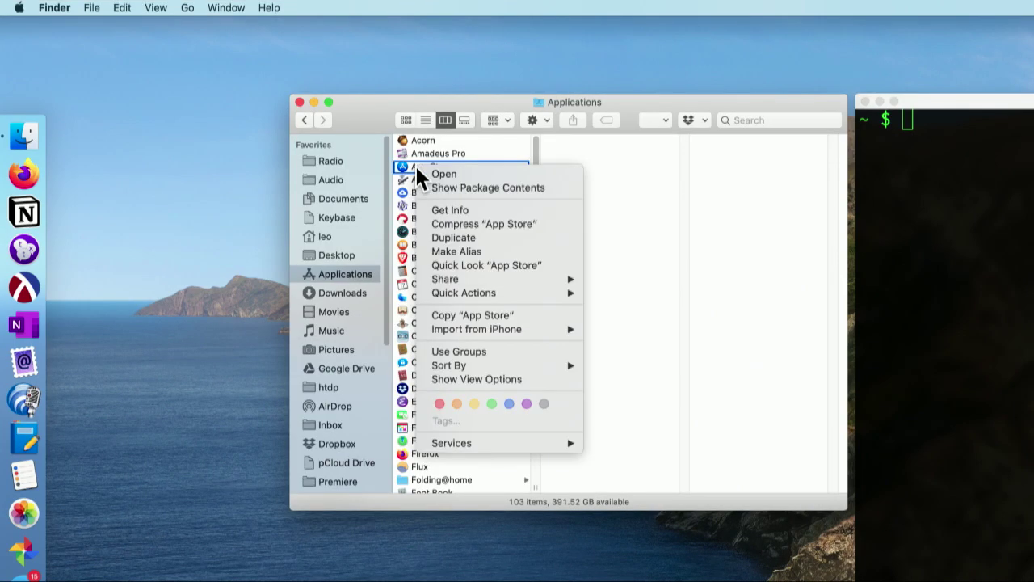
pyautogui.click(433, 185)
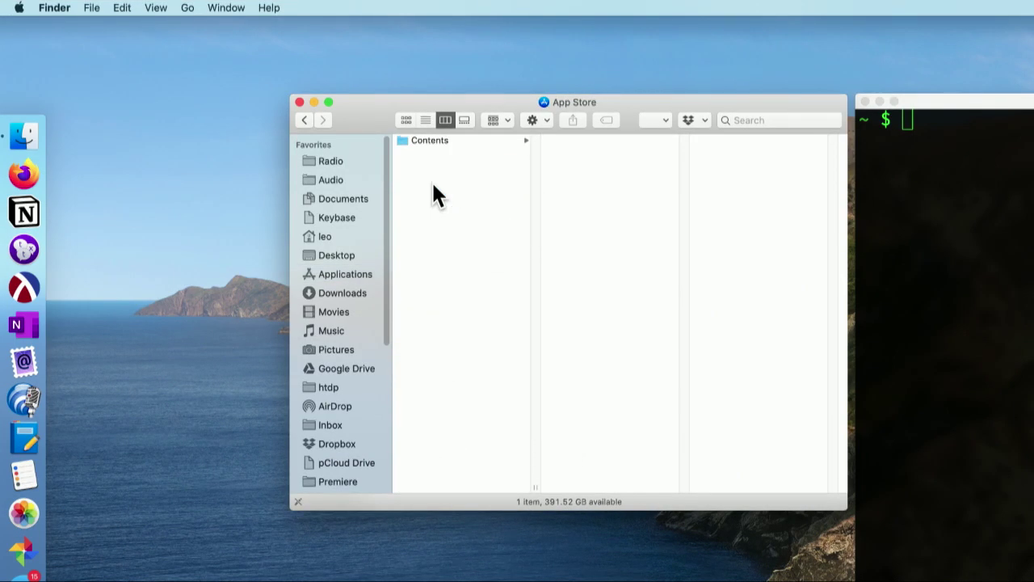
pyautogui.click(418, 139)
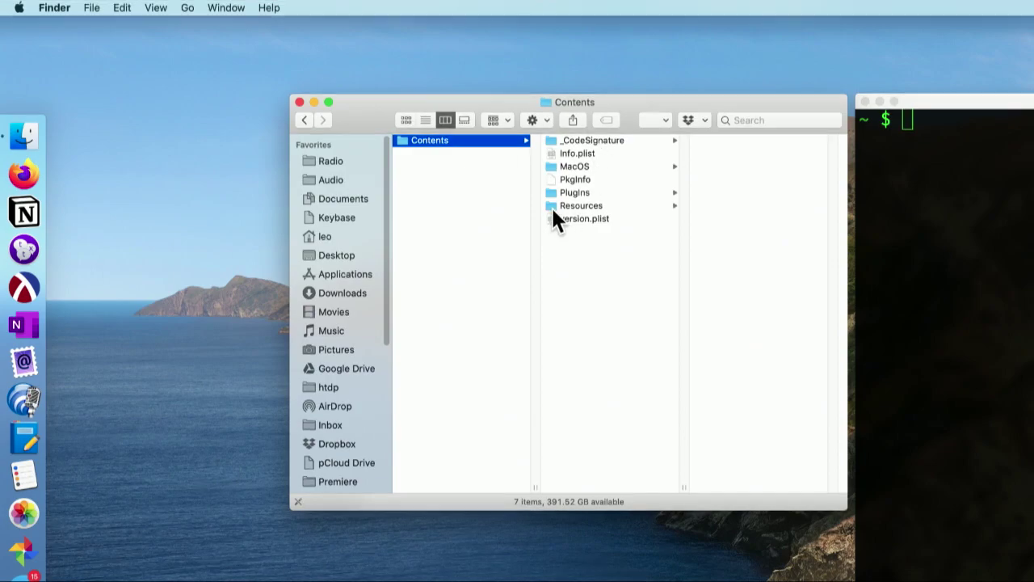
# Step: Inspect _CodeSignature, Info.plist and the App Store executable inside the MacOS folder of the package
pyautogui.click(564, 139)
pyautogui.click(565, 153)
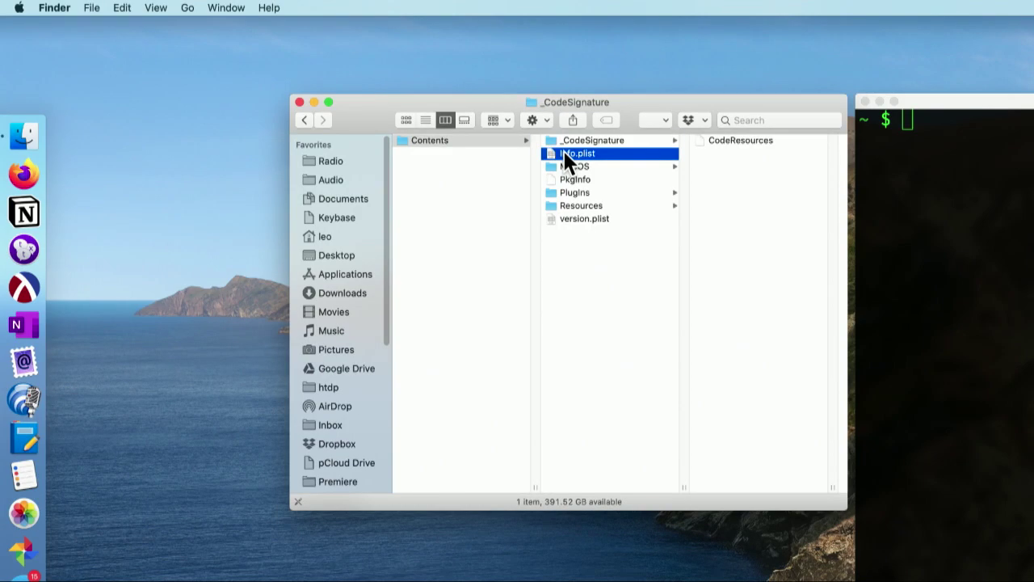
pyautogui.click(557, 165)
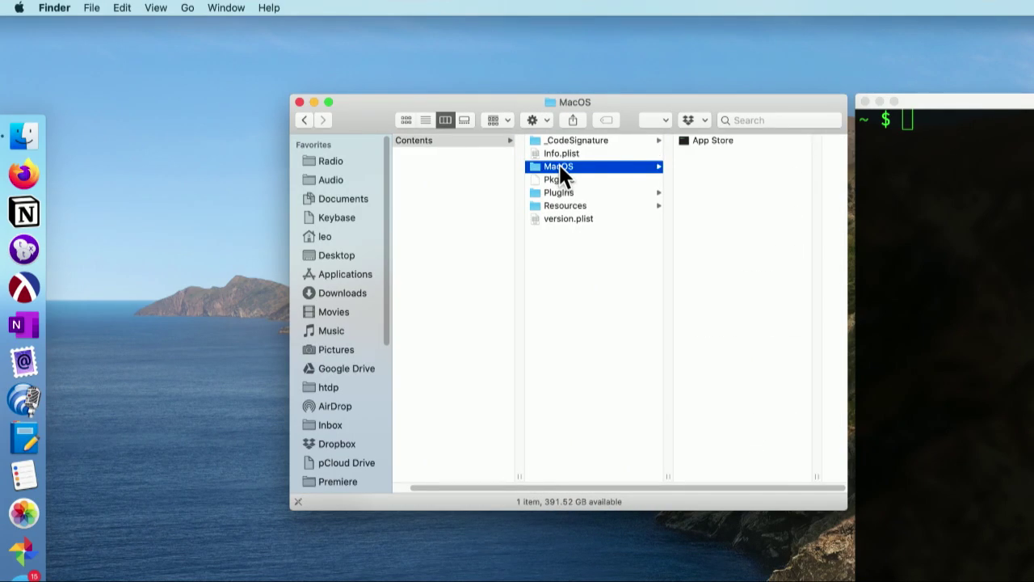
pyautogui.click(708, 144)
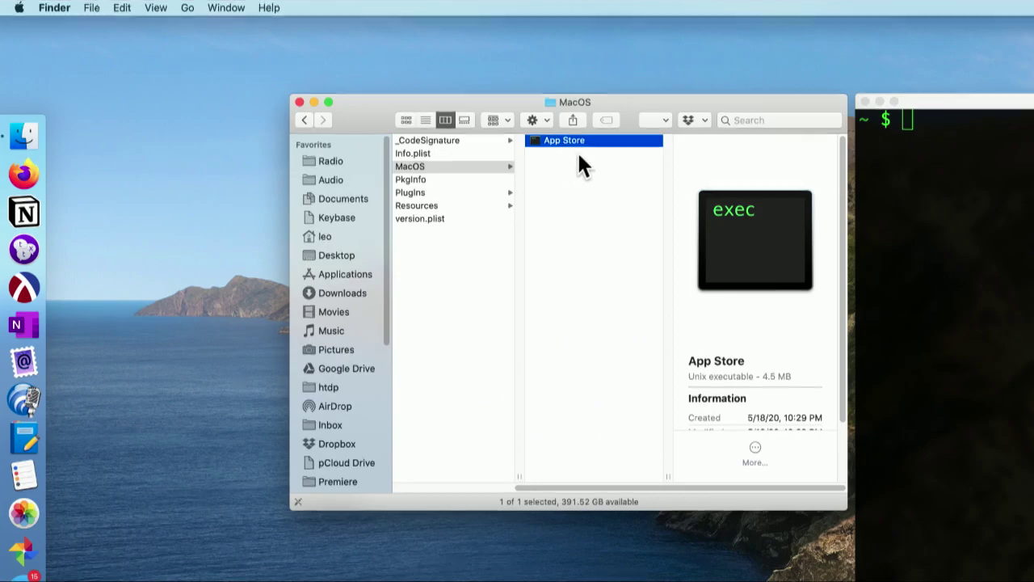
# Step: Inspect PkgInfo, the PlugIns folder, AppIcon.icns in Resources, and version.plist in the App Store package
pyautogui.click(427, 181)
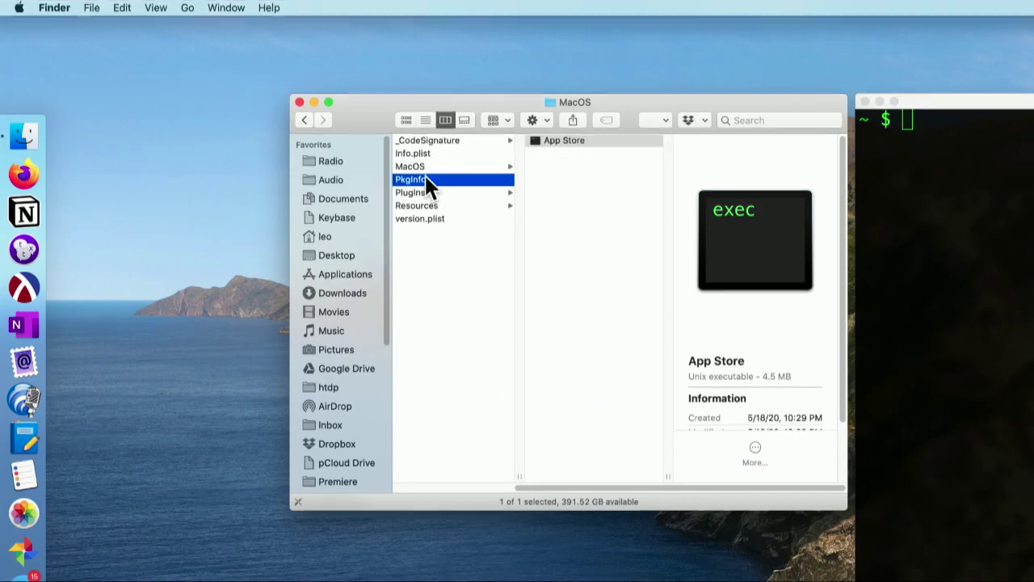
pyautogui.click(428, 194)
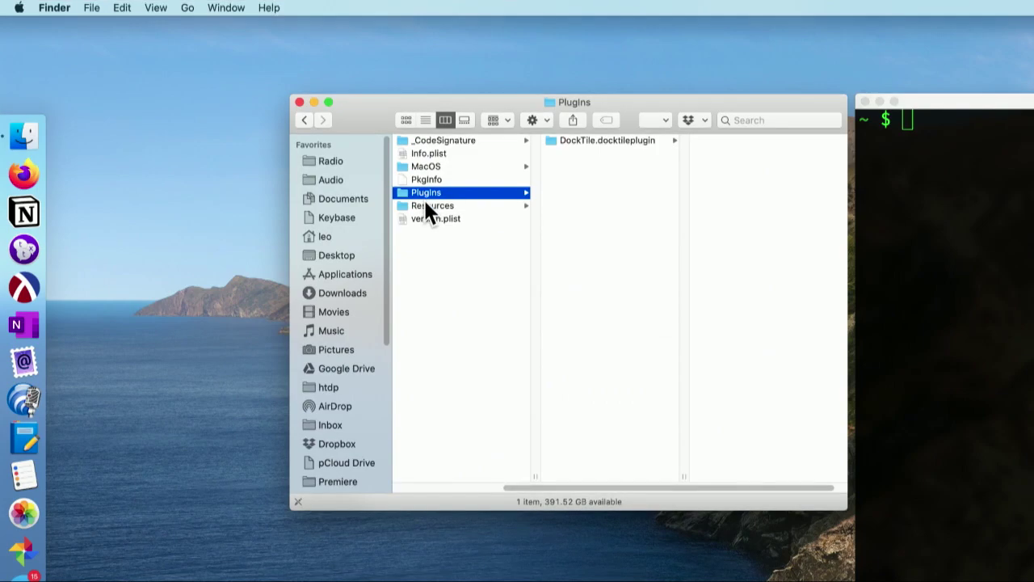
pyautogui.click(425, 205)
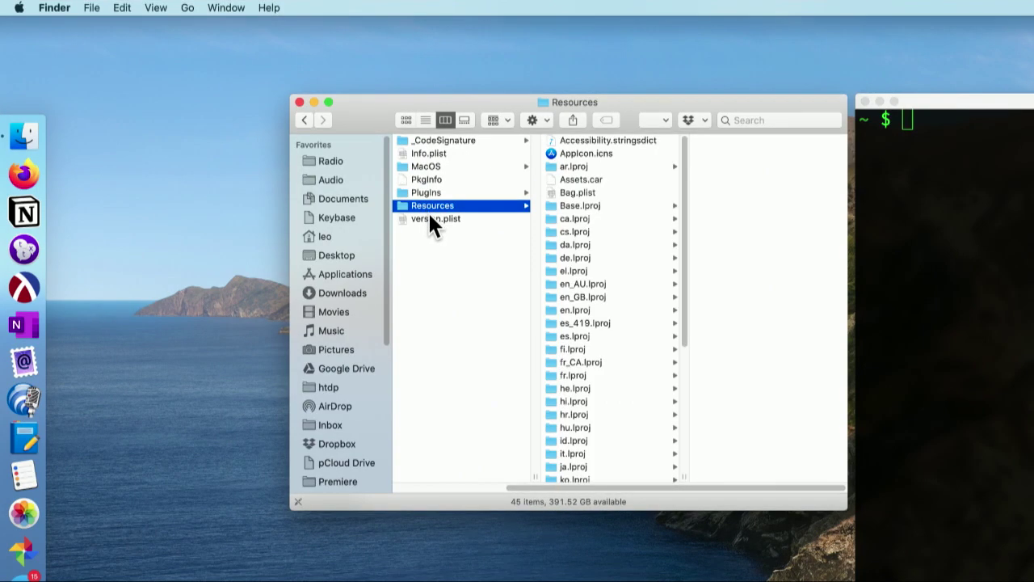
pyautogui.click(585, 155)
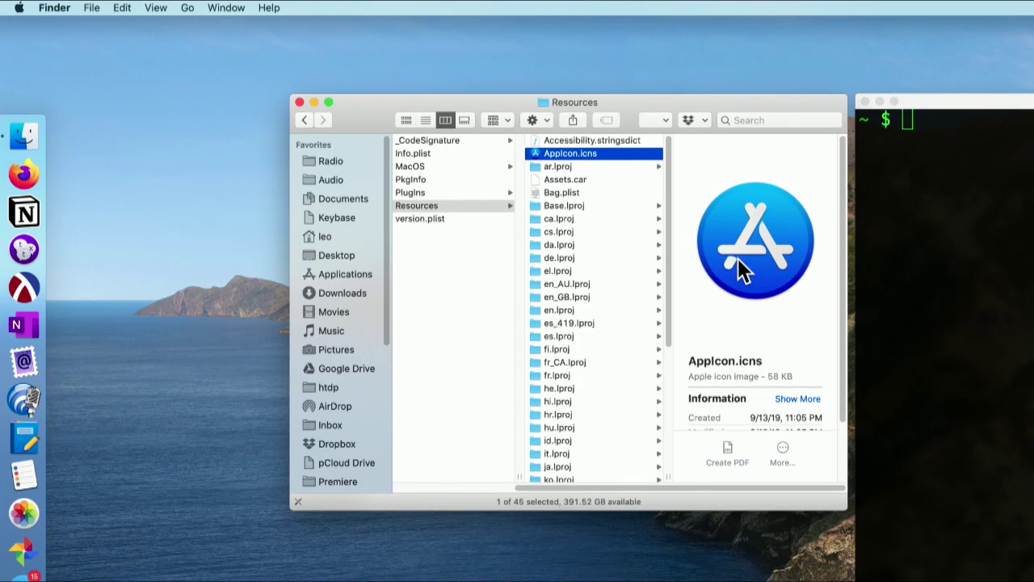
pyautogui.click(425, 218)
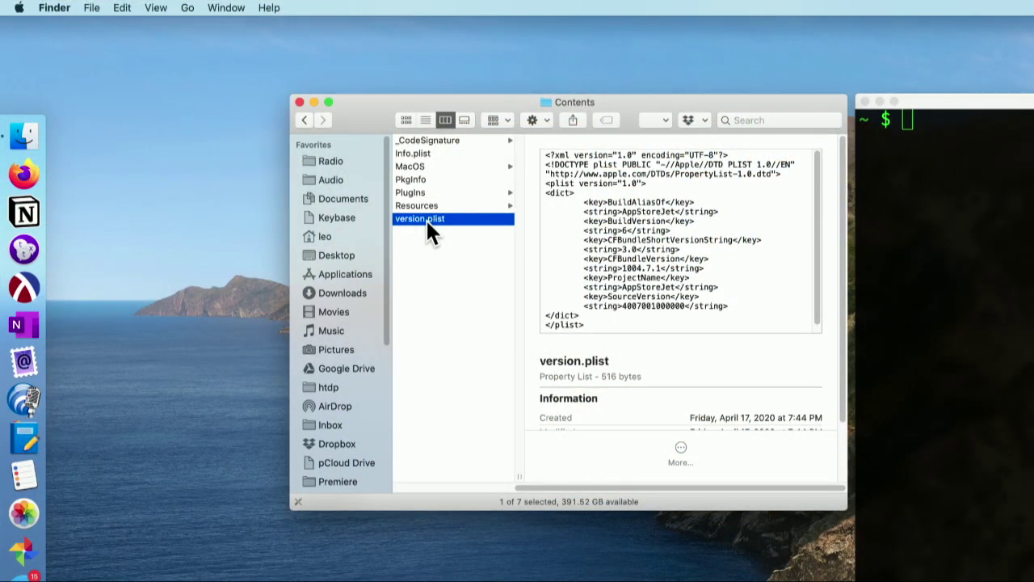
# Step: Go up the folder hierarchy to the computer level and view Network and the Applications folder on the Leoville drive
pyautogui.keyDown('super'); pyautogui.click(570, 99); pyautogui.keyUp('super')
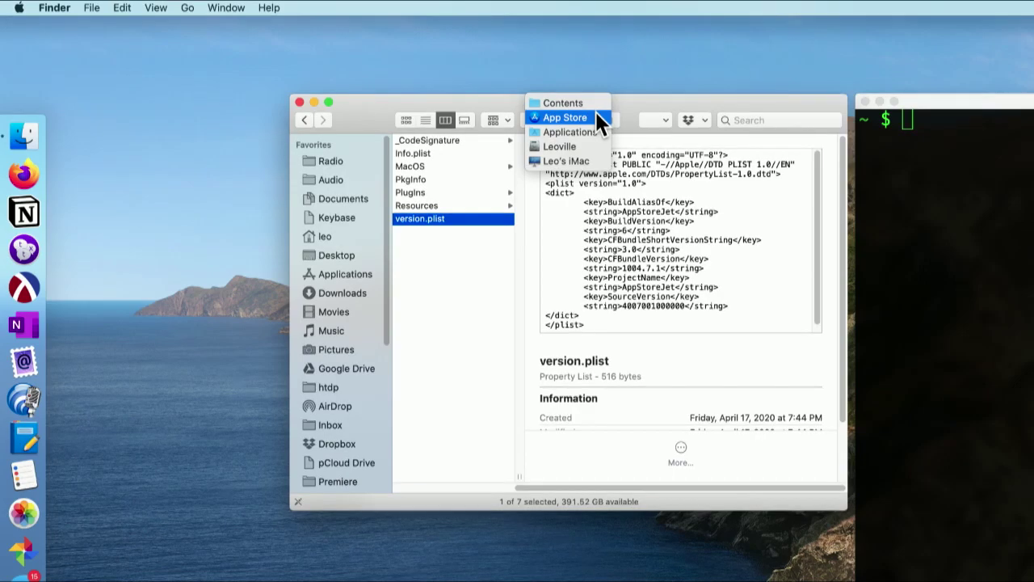
pyautogui.click(592, 158)
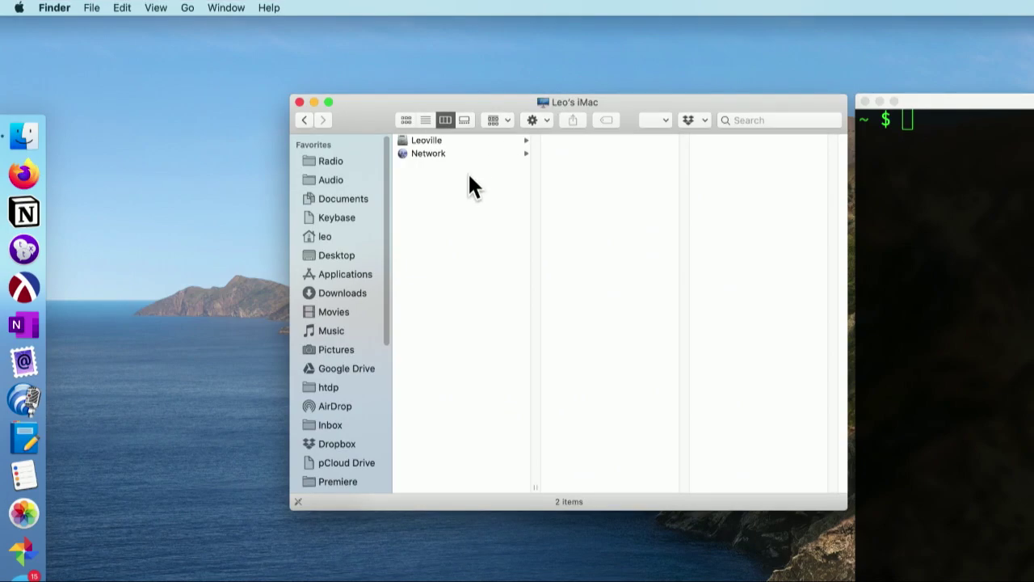
pyautogui.click(420, 155)
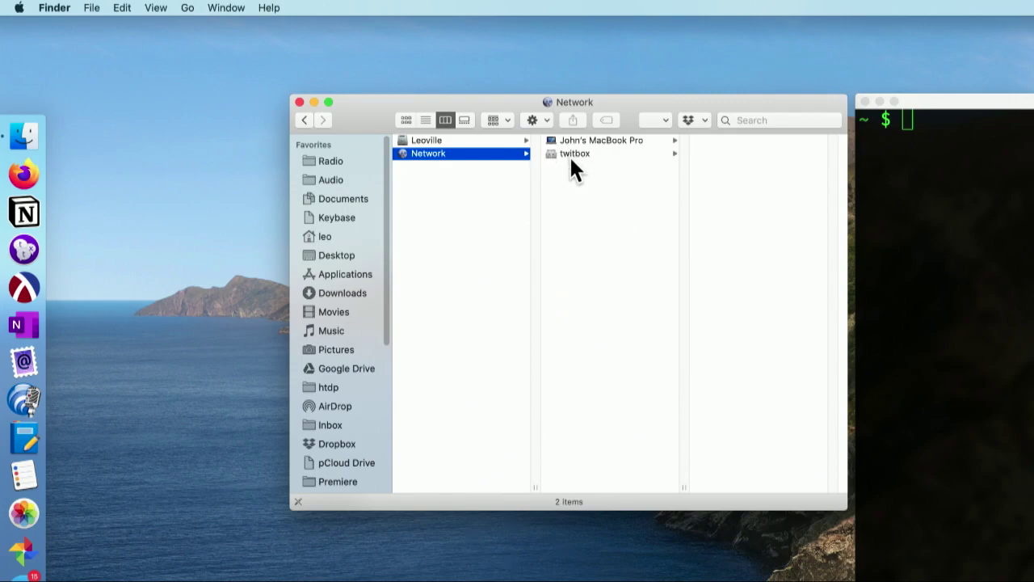
pyautogui.click(417, 140)
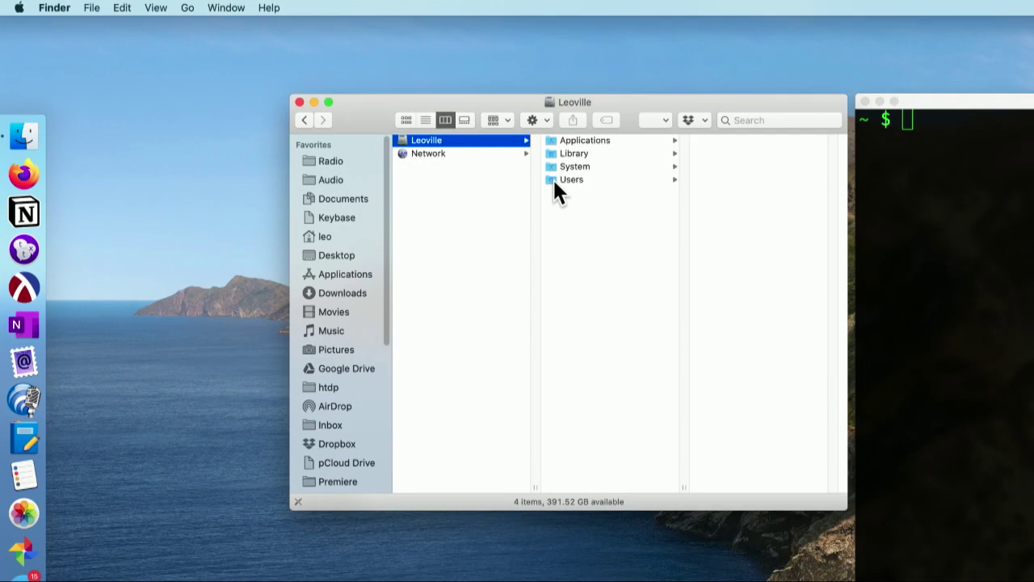
pyautogui.click(563, 141)
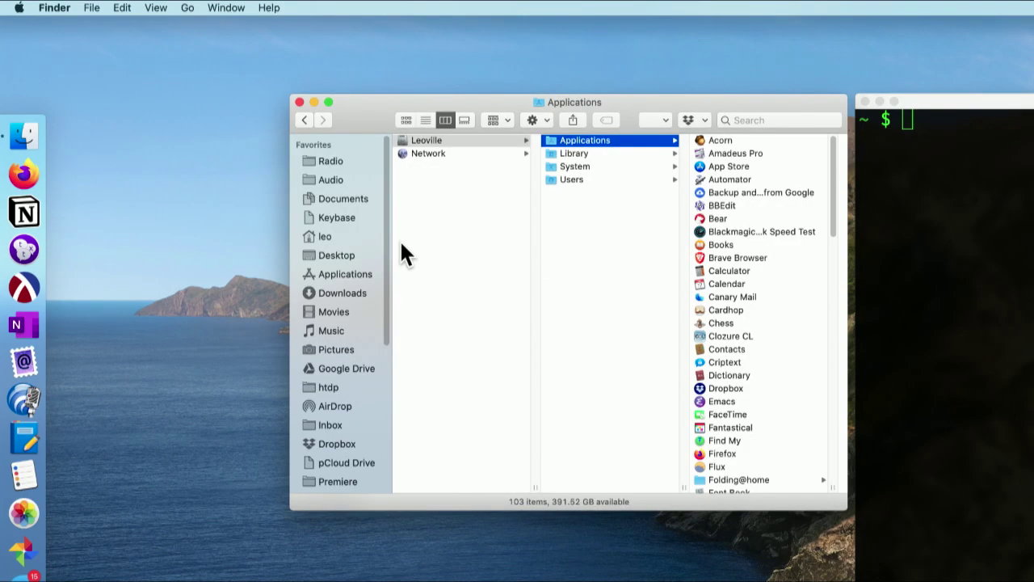
# Step: View the Applications folder inside the home folder and display its full path hierarchy
pyautogui.click(322, 237)
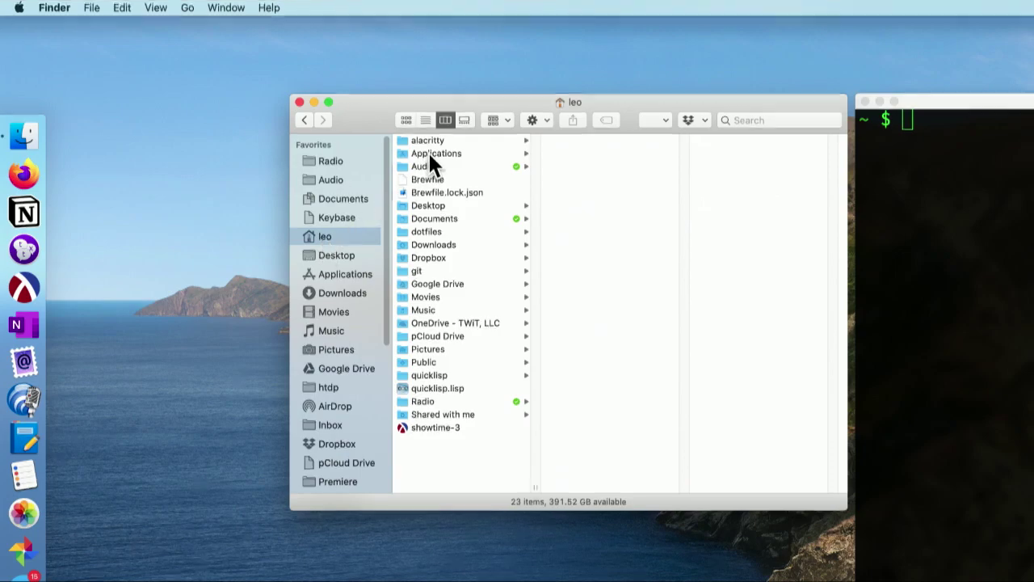
pyautogui.click(429, 155)
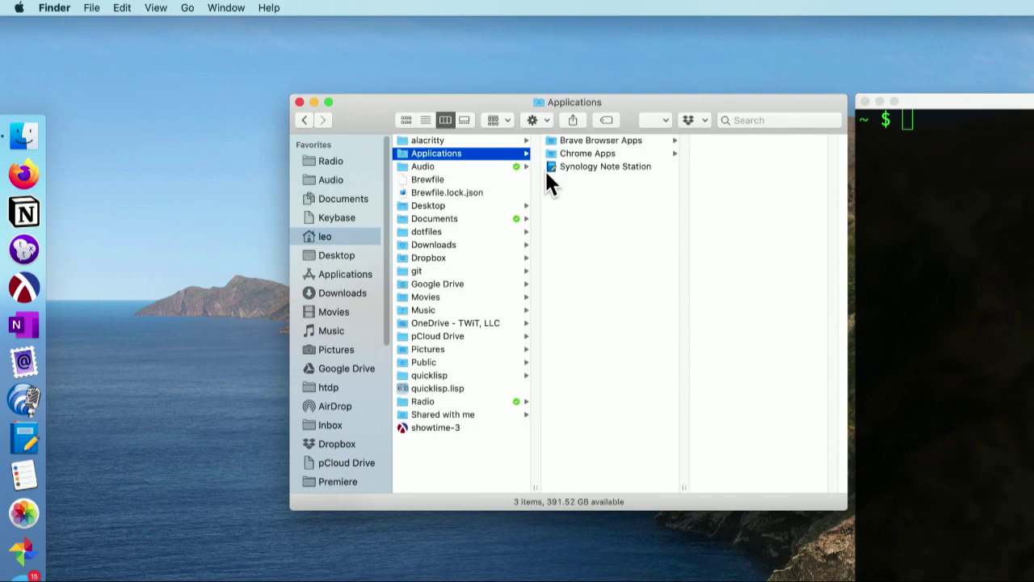
pyautogui.keyDown('super'); pyautogui.click(557, 102); pyautogui.keyUp('super')
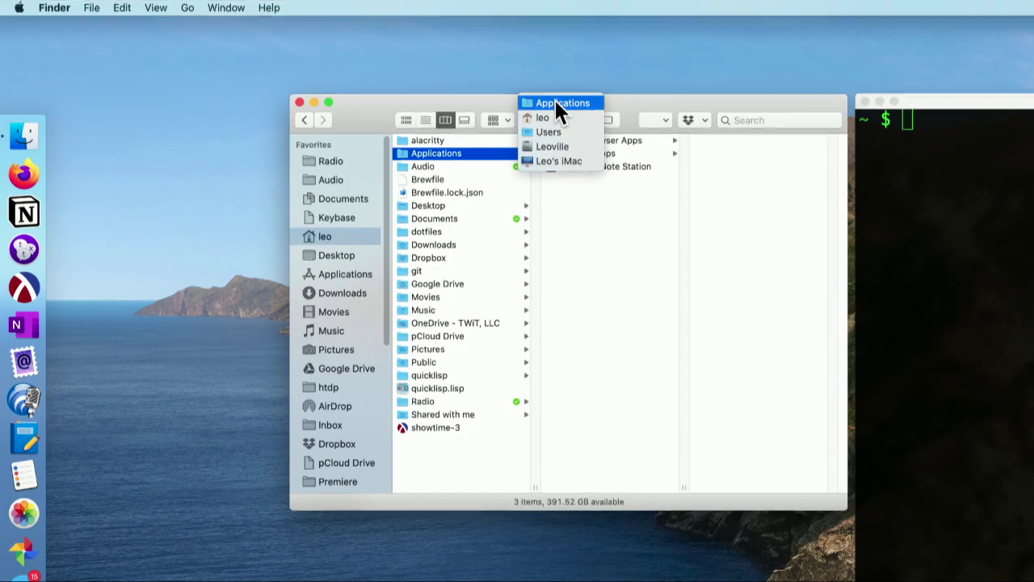
# Step: Go up to the Leoville drive and view its Applications and Library folders
pyautogui.click(553, 144)
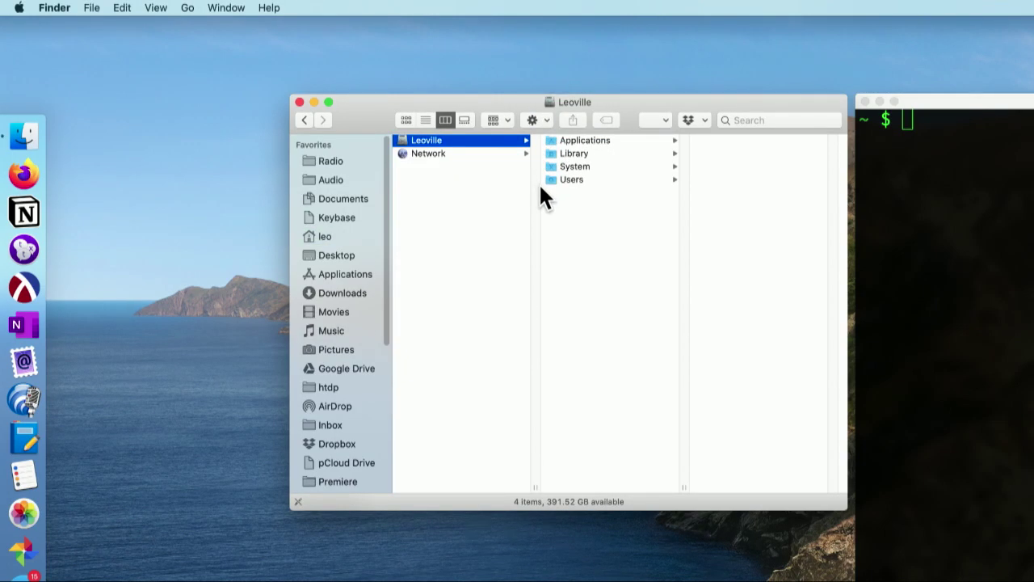
pyautogui.click(569, 142)
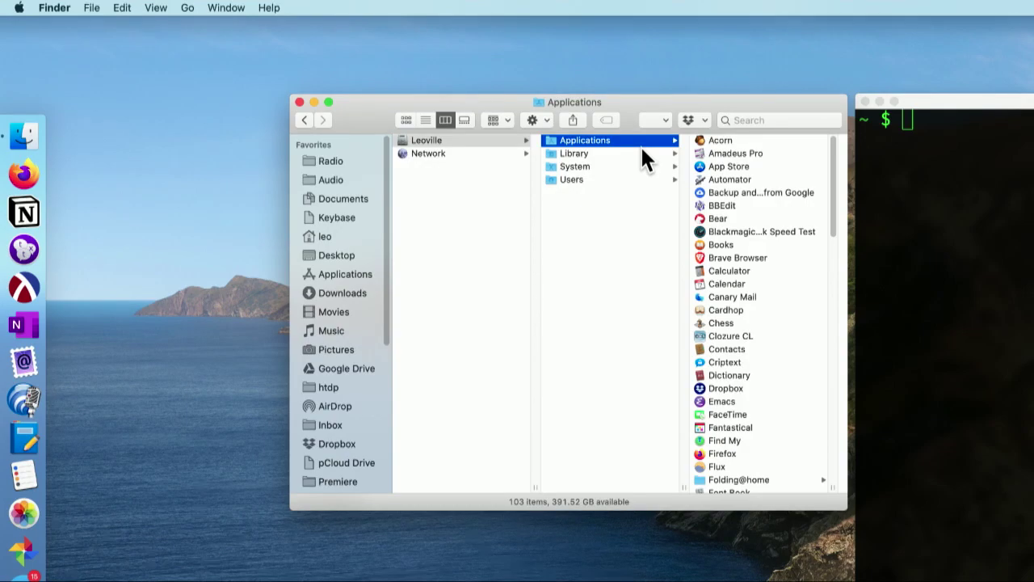
pyautogui.click(587, 156)
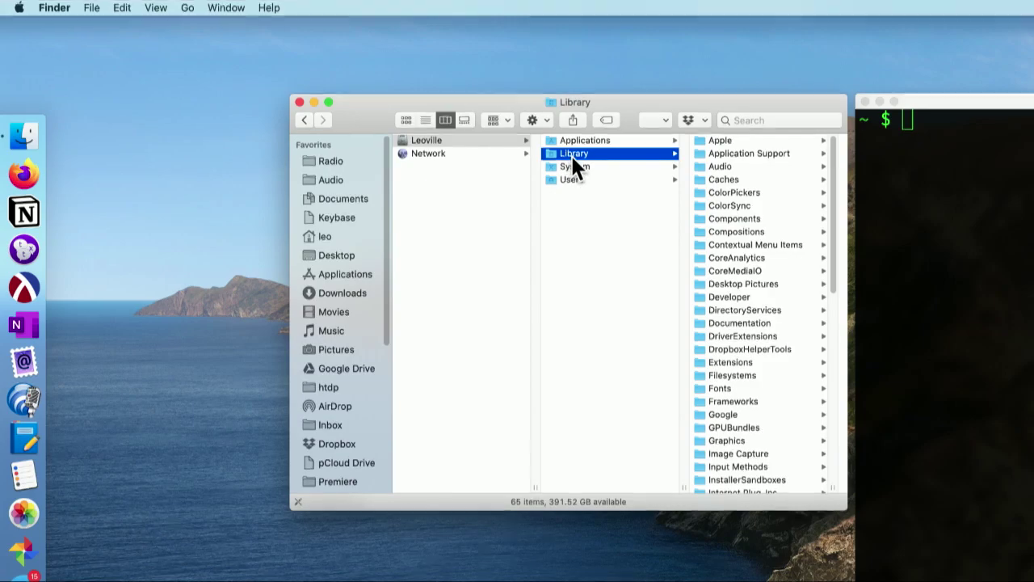
# Step: View the MAU2.0 folder inside Microsoft under Application Support in the drive's Library
pyautogui.click(725, 152)
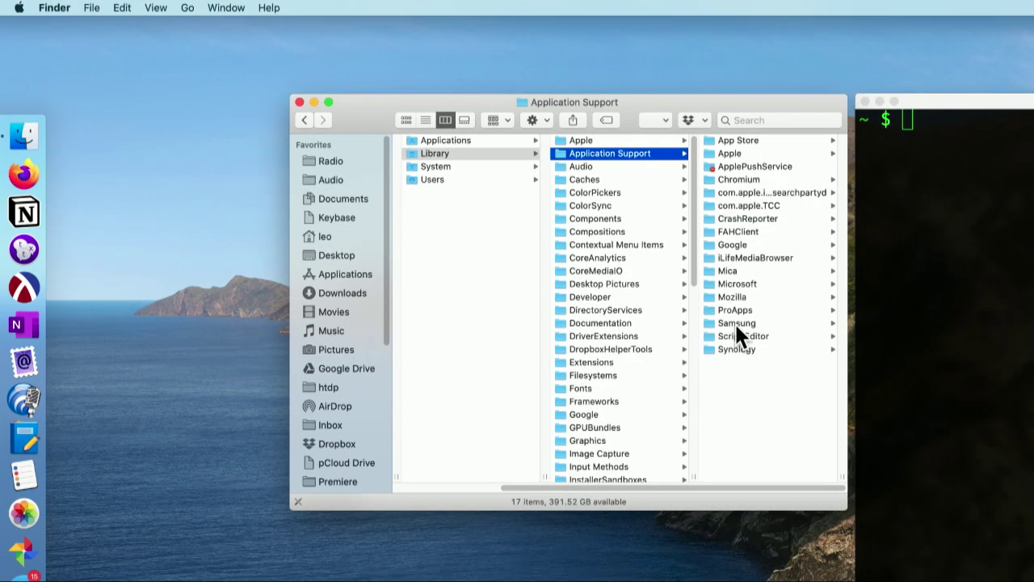
pyautogui.click(725, 284)
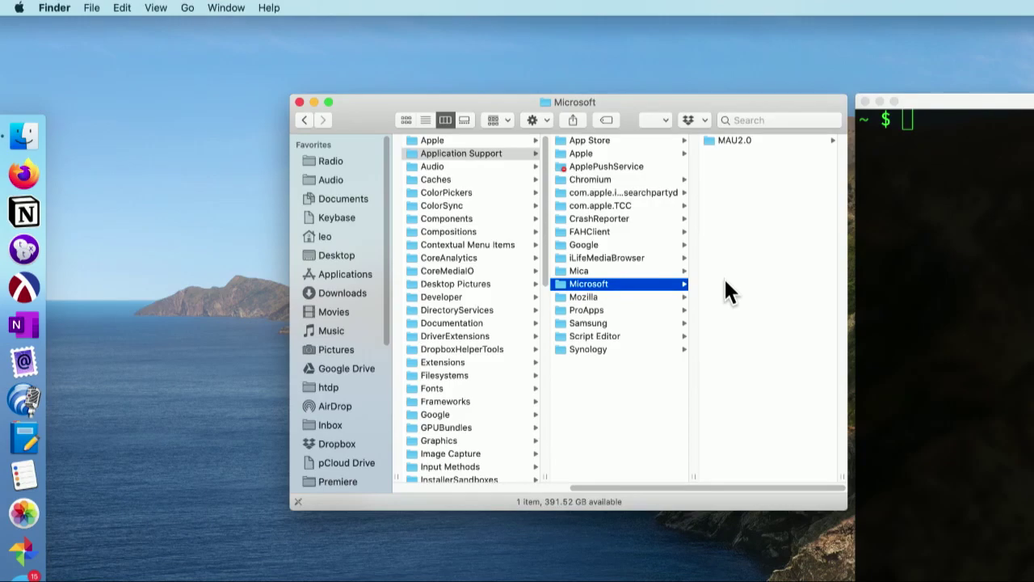
pyautogui.click(720, 142)
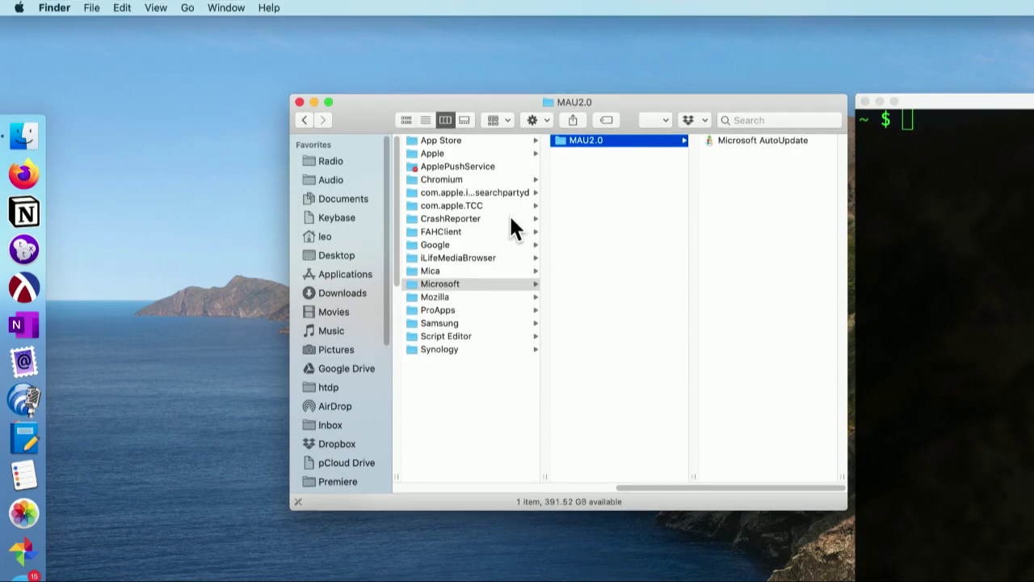
# Step: Inspect the Catalogs, Previews and Themes folders within Apple's Photos Print Products folder under Application Support
pyautogui.press('Left')
pyautogui.click(443, 151)
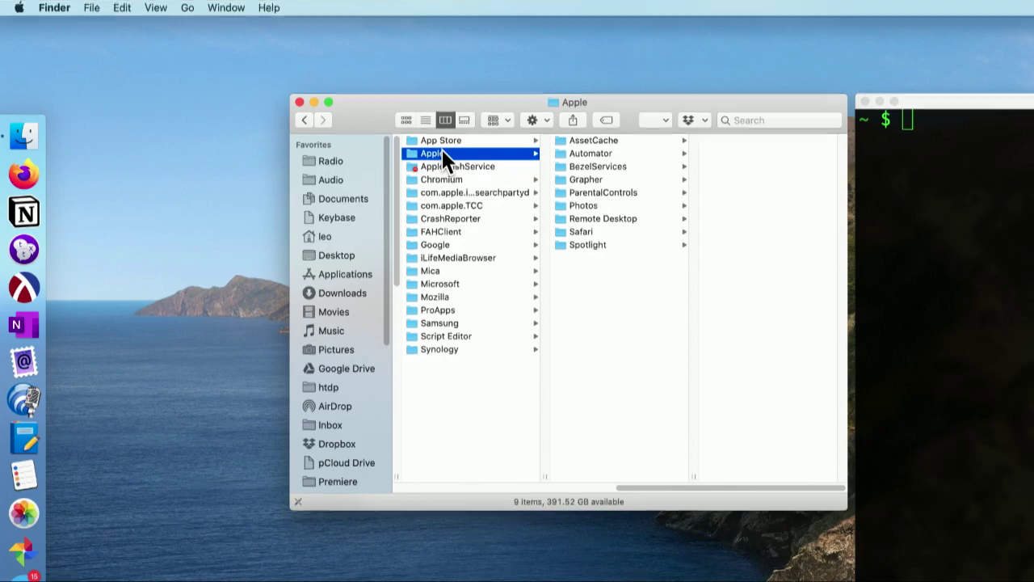
pyautogui.click(564, 205)
pyautogui.click(738, 140)
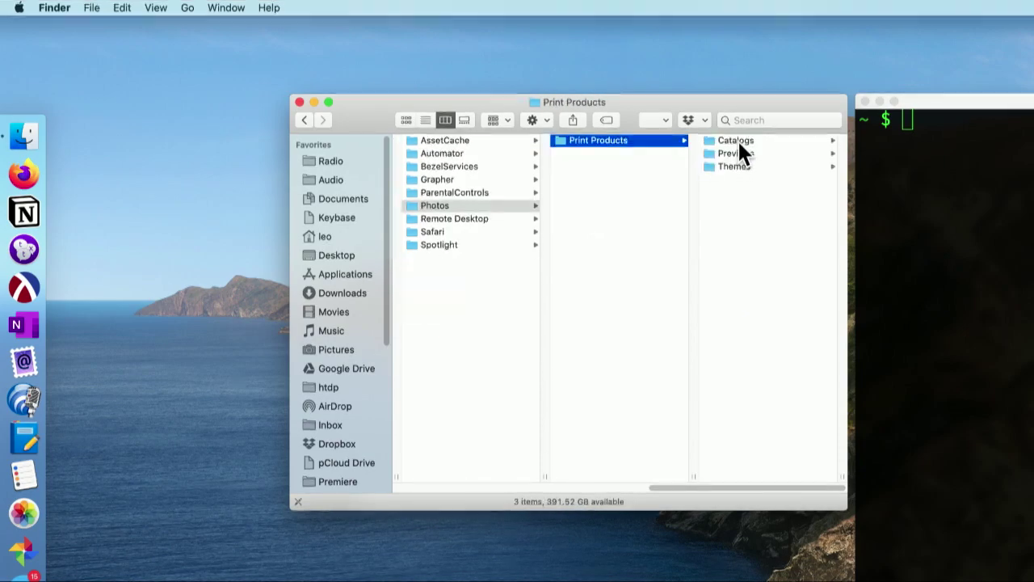
pyautogui.click(722, 142)
pyautogui.click(618, 154)
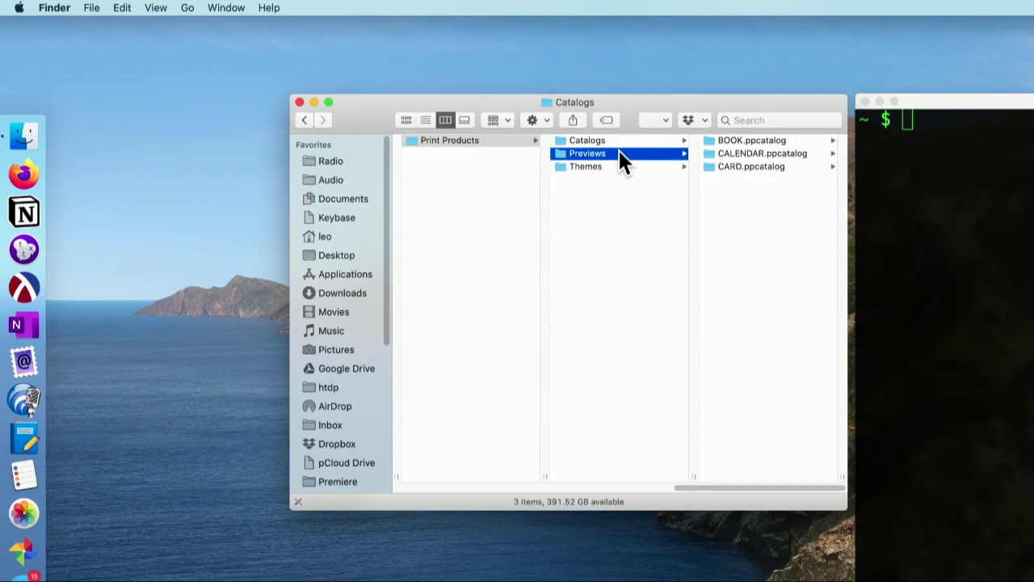
pyautogui.click(618, 166)
# Step: Return to the Library level and inspect its folders from Application Support through Audio, Caches and ColorPickers to Compositions
pyautogui.moveTo(674, 488); pyautogui.dragTo(557, 495)
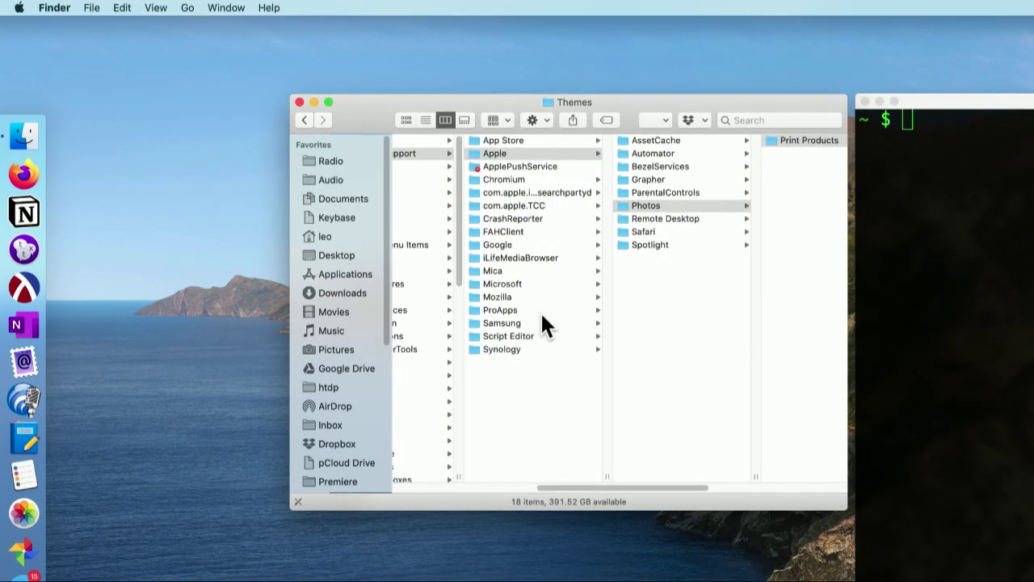
pyautogui.moveTo(545, 489); pyautogui.dragTo(457, 491)
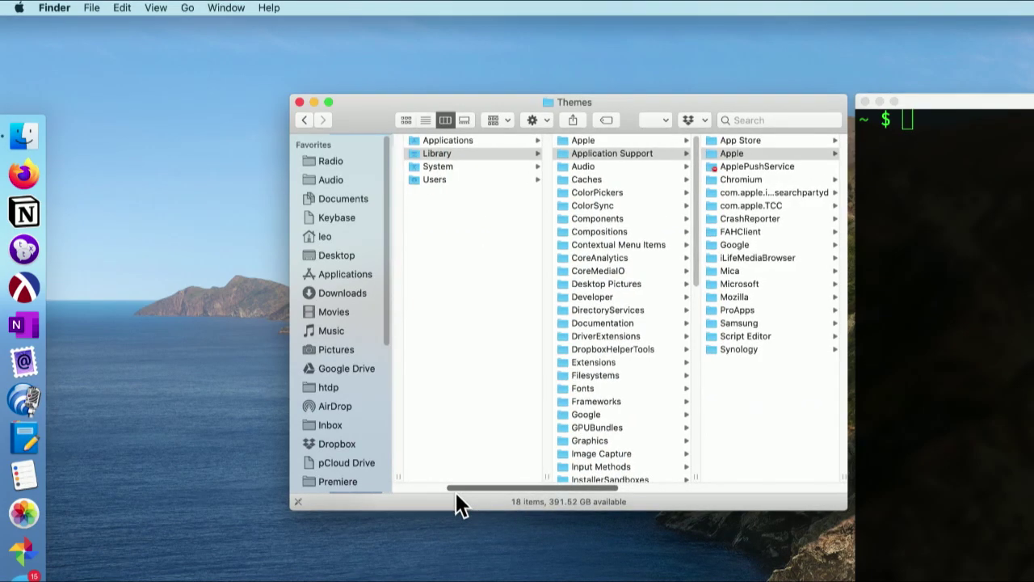
pyautogui.click(606, 153)
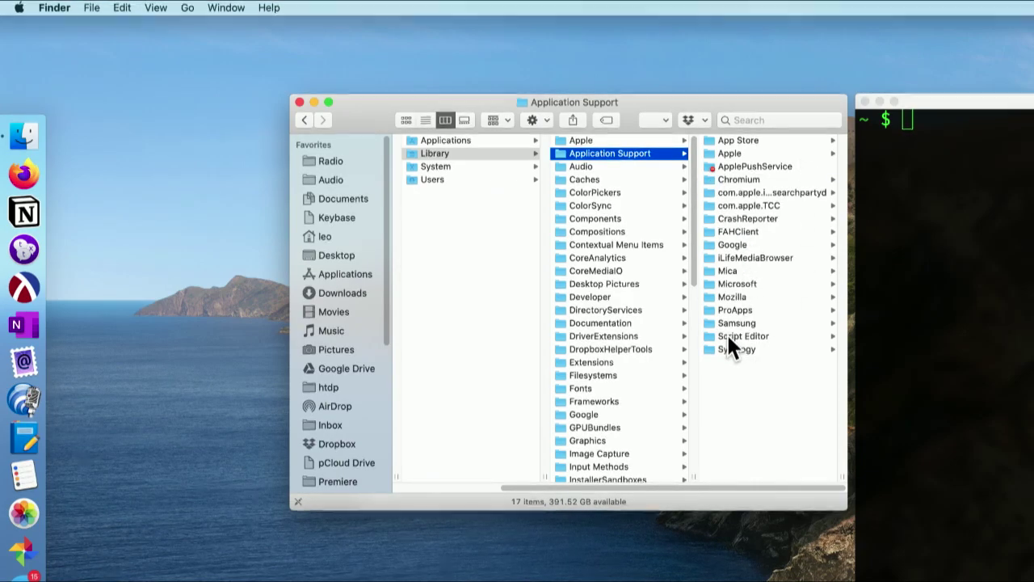
pyautogui.click(556, 164)
pyautogui.click(557, 176)
pyautogui.click(558, 190)
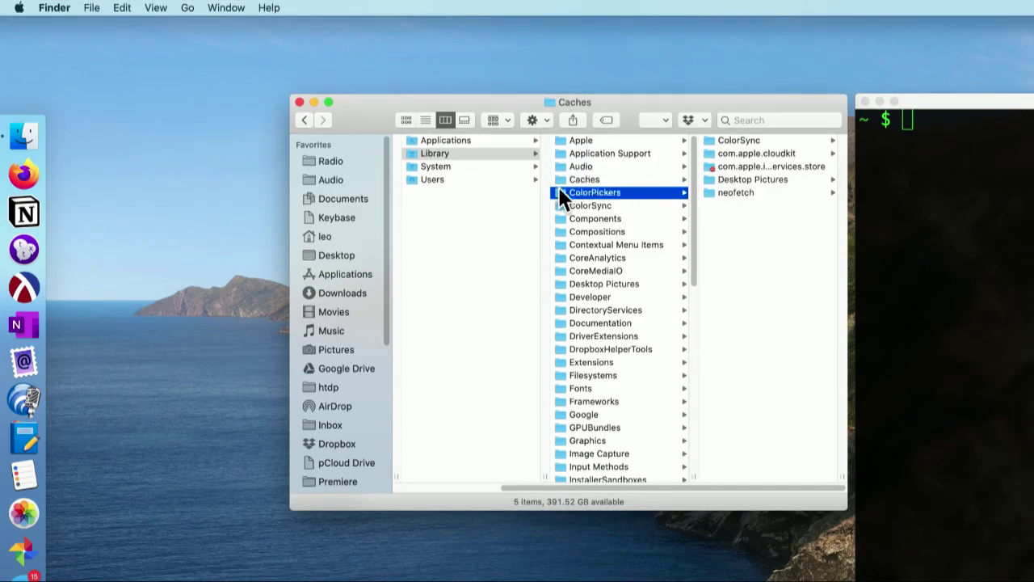
pyautogui.click(557, 205)
pyautogui.click(557, 218)
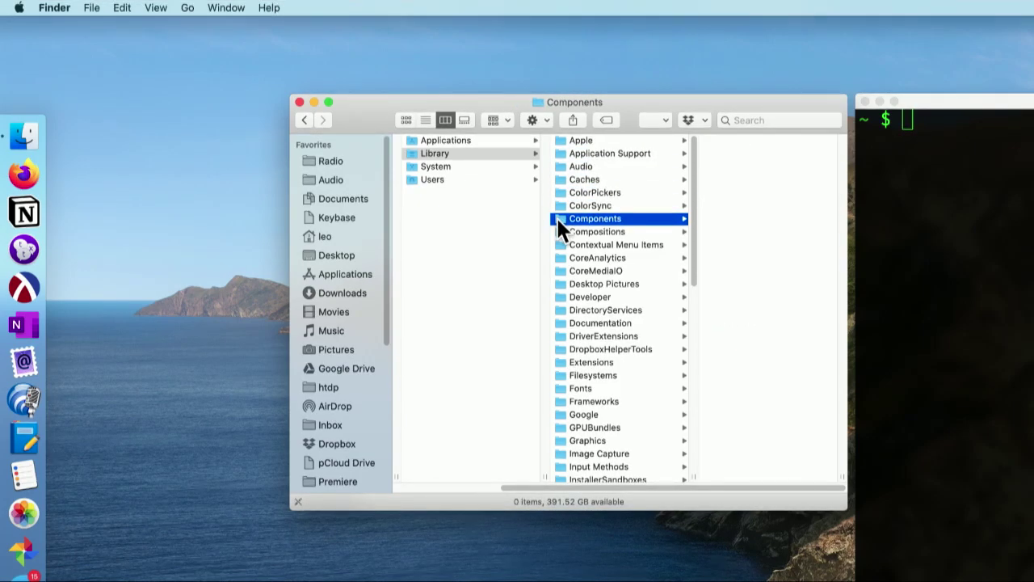
pyautogui.click(558, 230)
# Step: View LaunchDaemons in Library with the window widened to show full file names, and preview com.microsoft.autoupdate.helper.plist
pyautogui.scroll(-5, 610, 336)
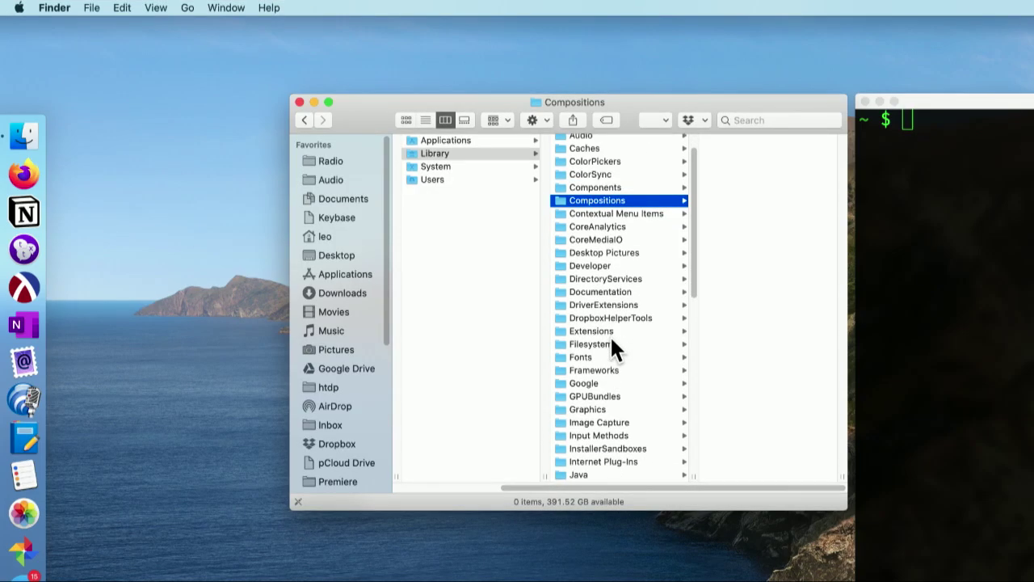
pyautogui.scroll(-1, 611, 341)
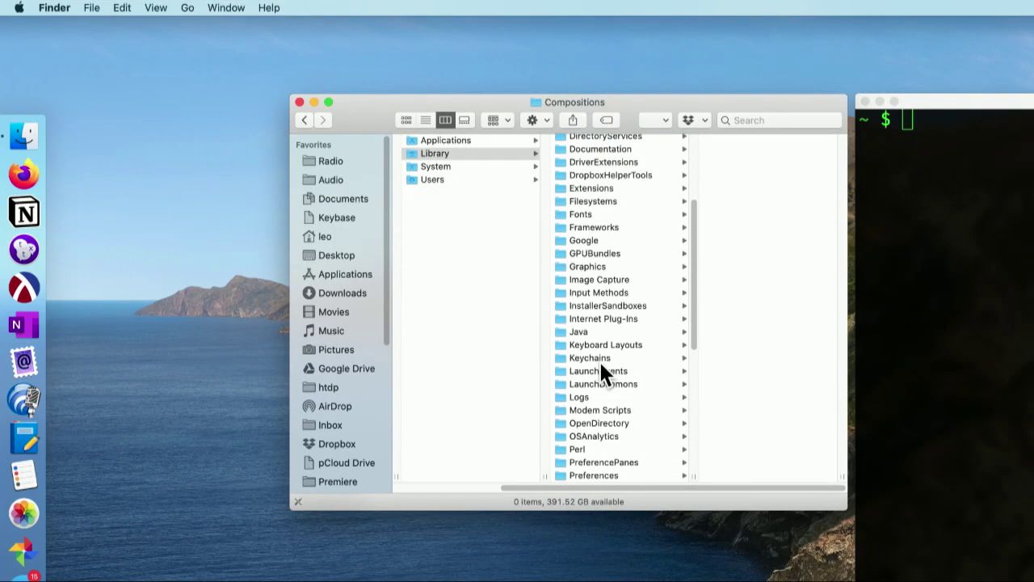
pyautogui.click(588, 385)
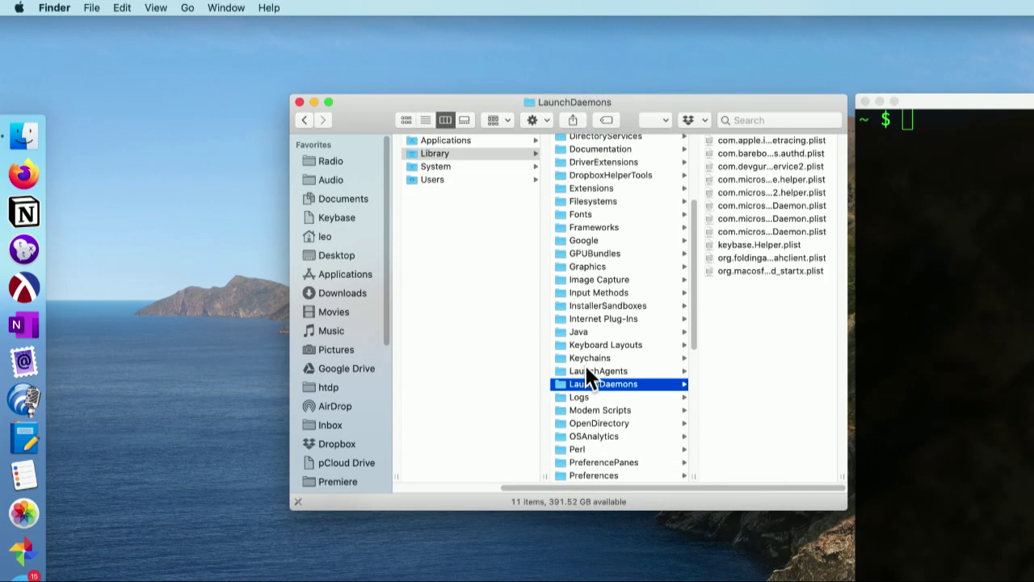
pyautogui.moveTo(846, 474); pyautogui.dragTo(974, 465)
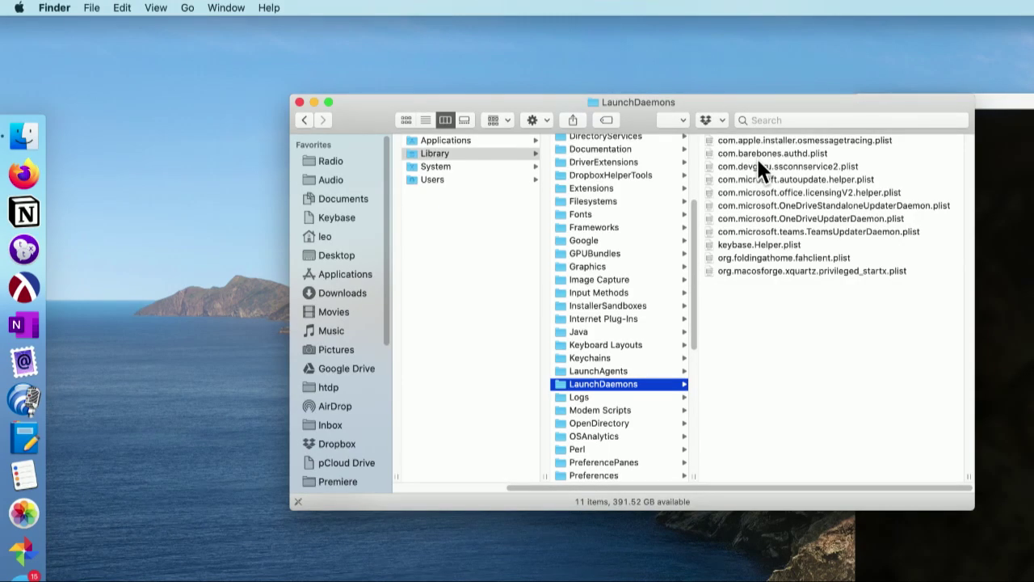
pyautogui.click(764, 179)
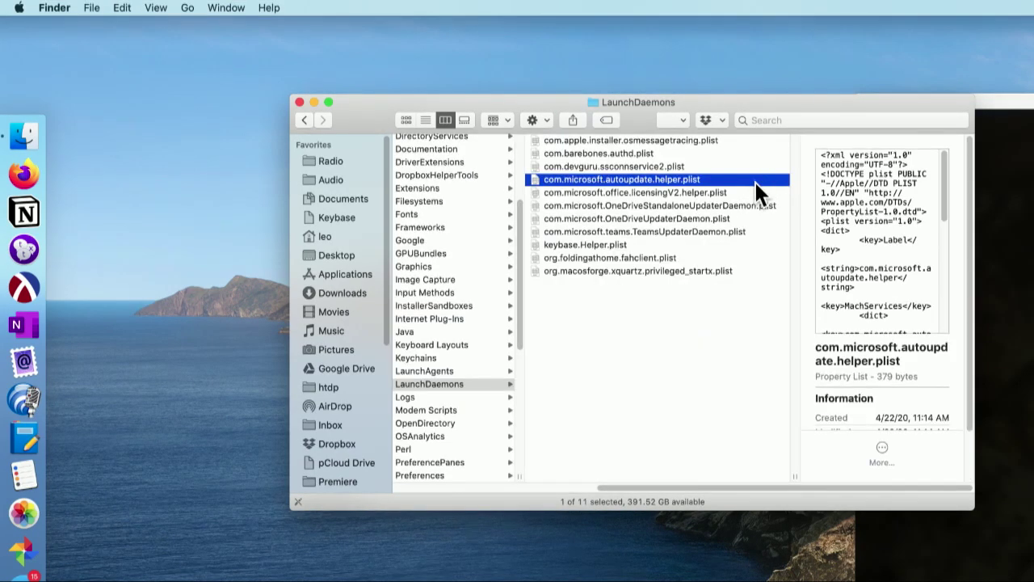
# Step: View the neighbouring Logs and LaunchAgents folders, widening the file column to show the full LaunchAgents file names
pyautogui.moveTo(600, 488); pyautogui.dragTo(540, 493)
pyautogui.click(547, 385)
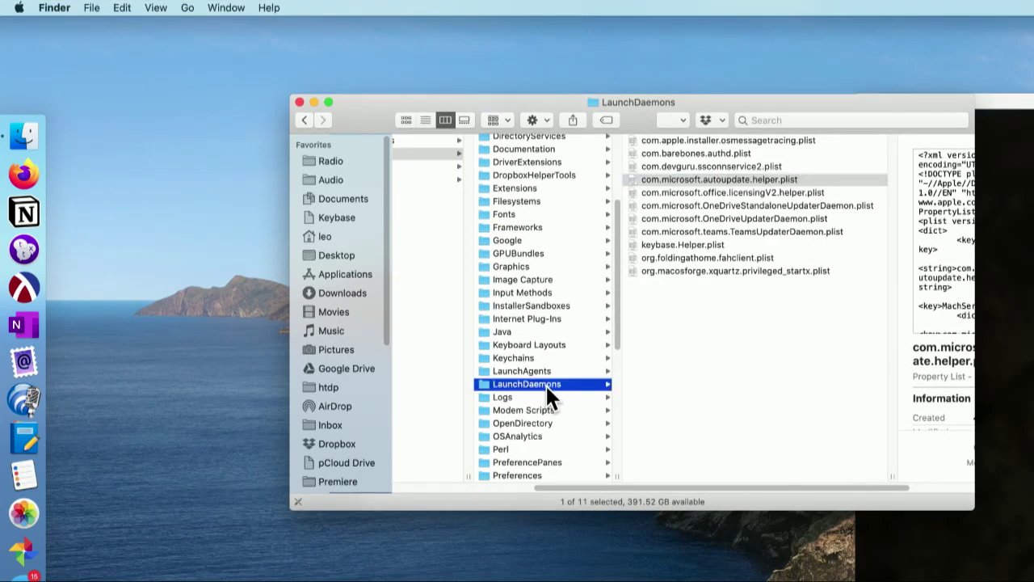
pyautogui.click(540, 394)
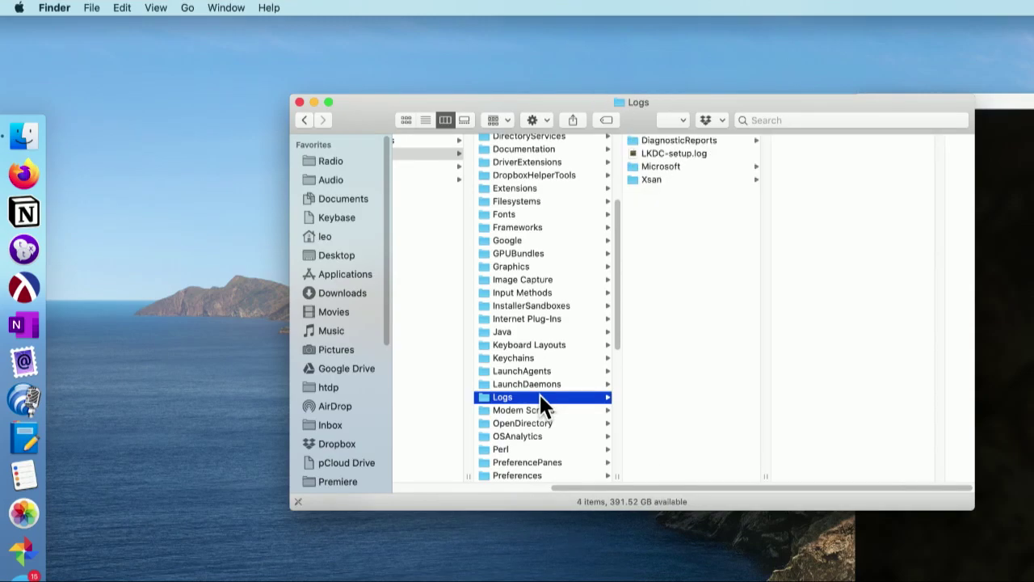
pyautogui.click(539, 386)
pyautogui.click(537, 373)
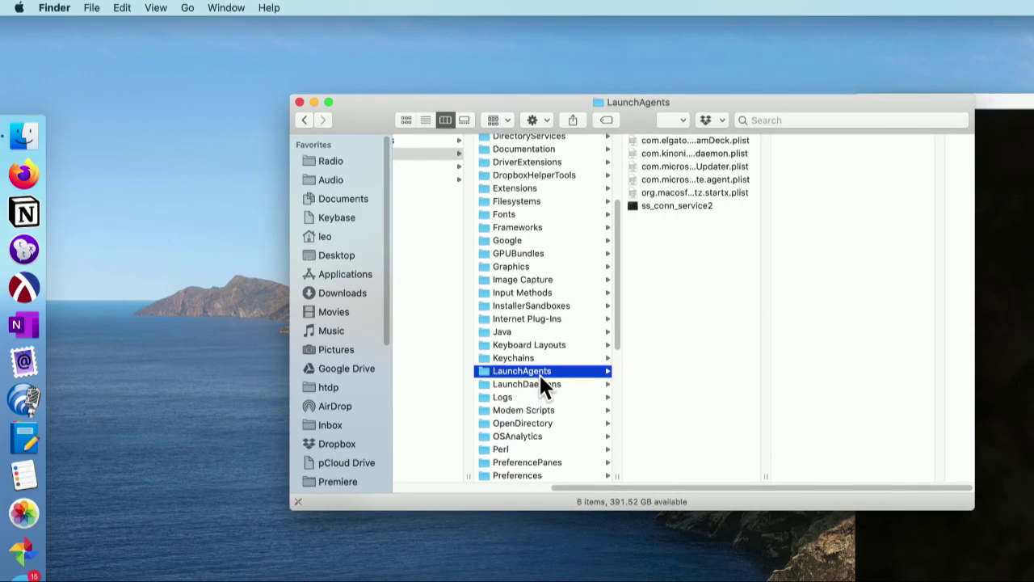
pyautogui.moveTo(760, 478); pyautogui.dragTo(889, 467)
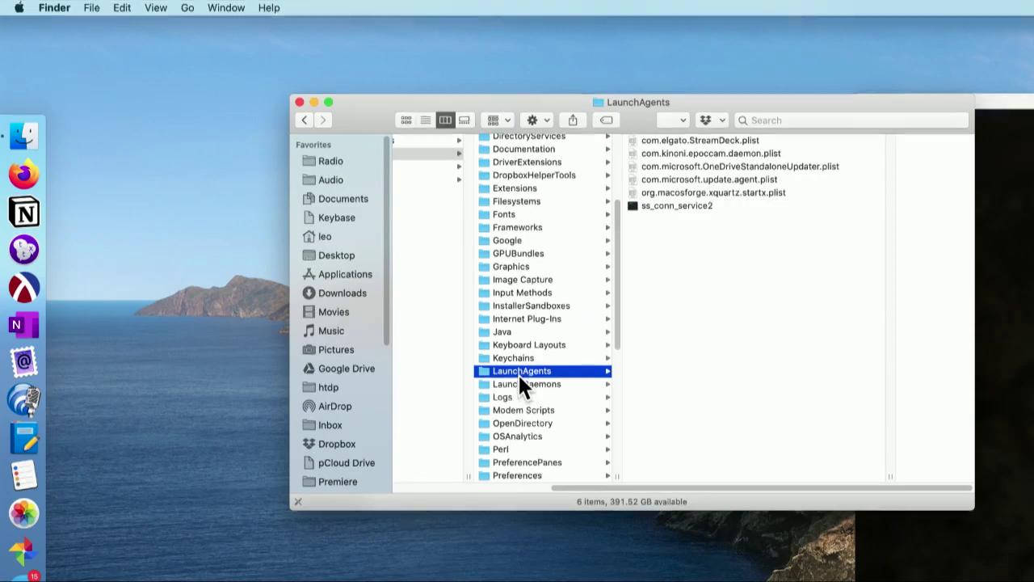
# Step: Inspect DiagnosticReports, LKDC-setup.log, Microsoft and Xsan in Library's Logs folder, plus the Modem Scripts folder
pyautogui.scroll(-1, 483, 392)
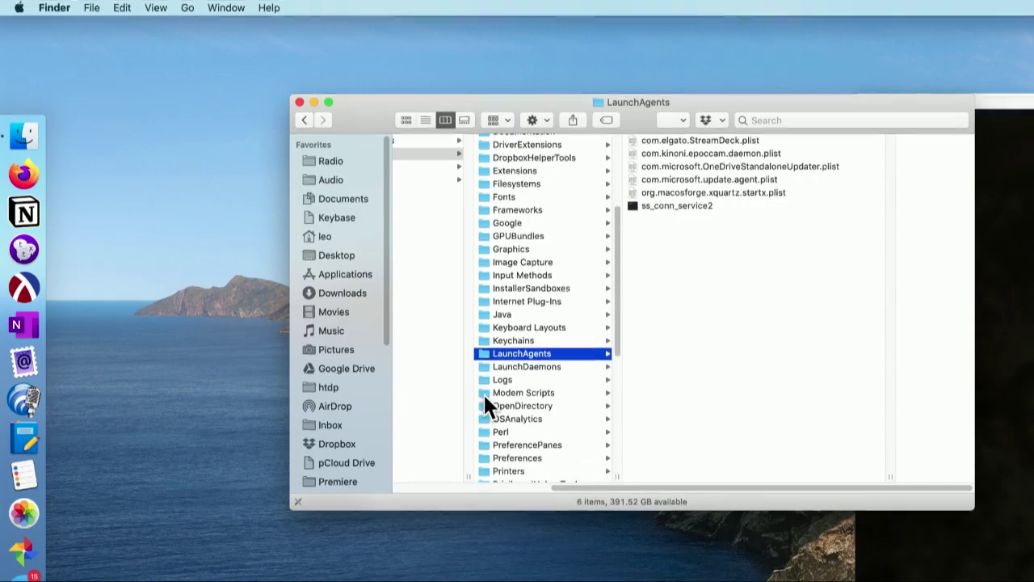
pyautogui.click(486, 379)
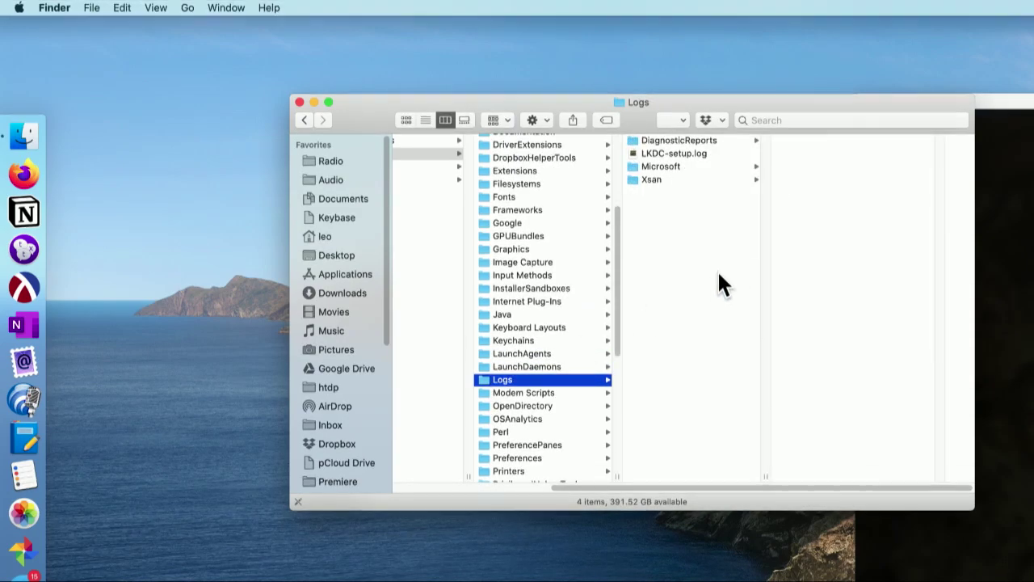
pyautogui.click(655, 141)
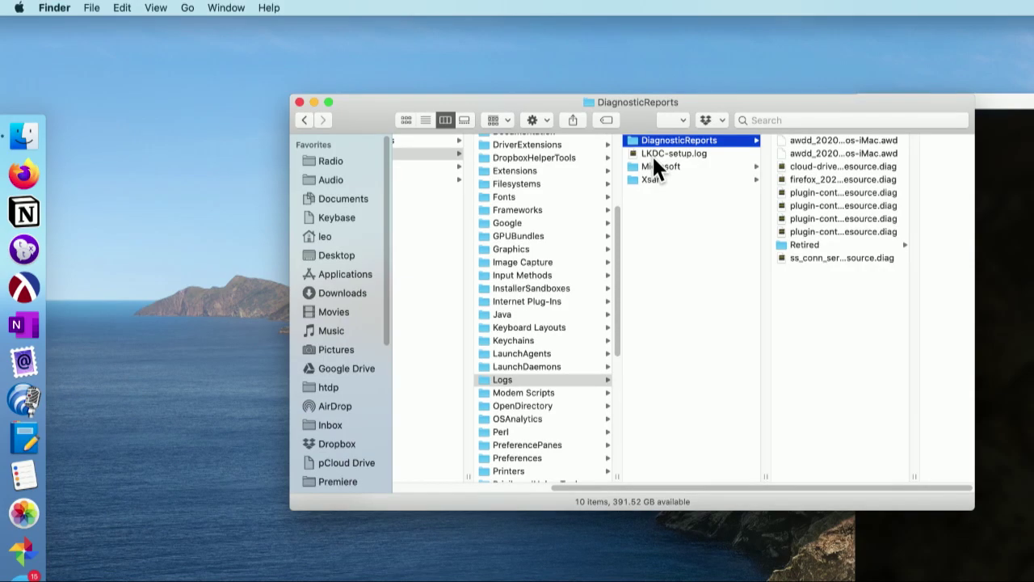
pyautogui.click(652, 155)
pyautogui.click(650, 168)
pyautogui.click(651, 179)
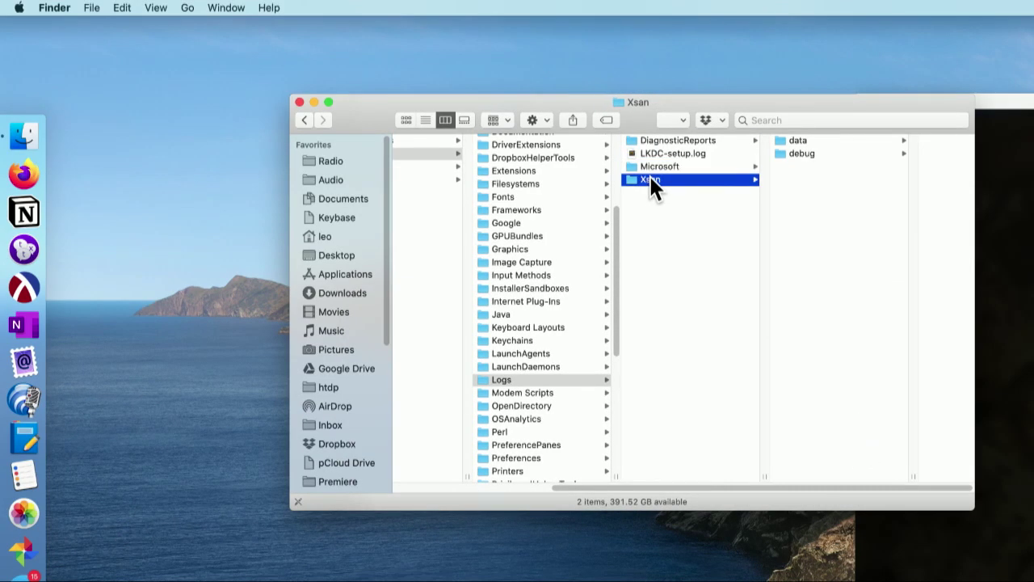
pyautogui.click(549, 394)
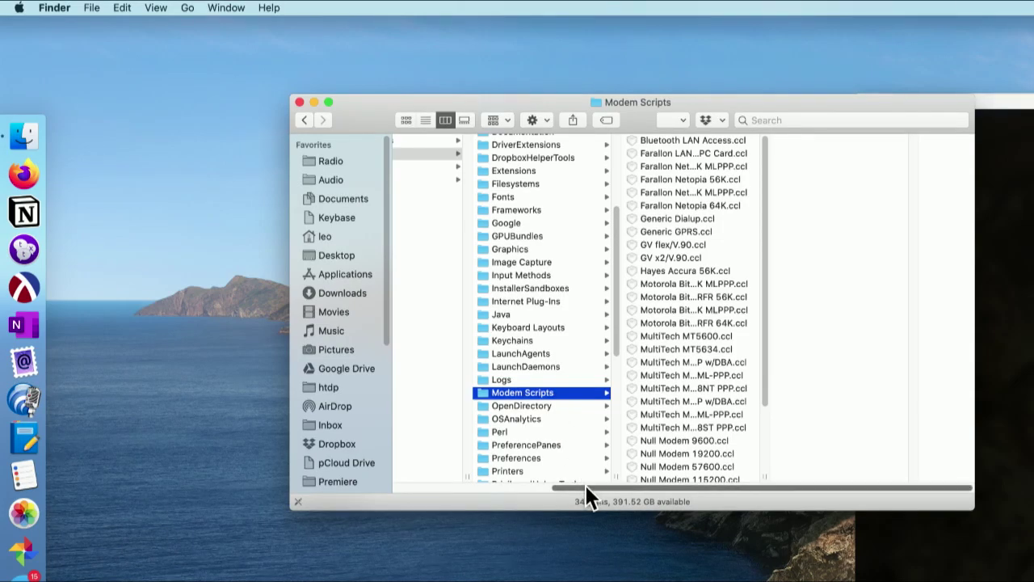
pyautogui.click(528, 378)
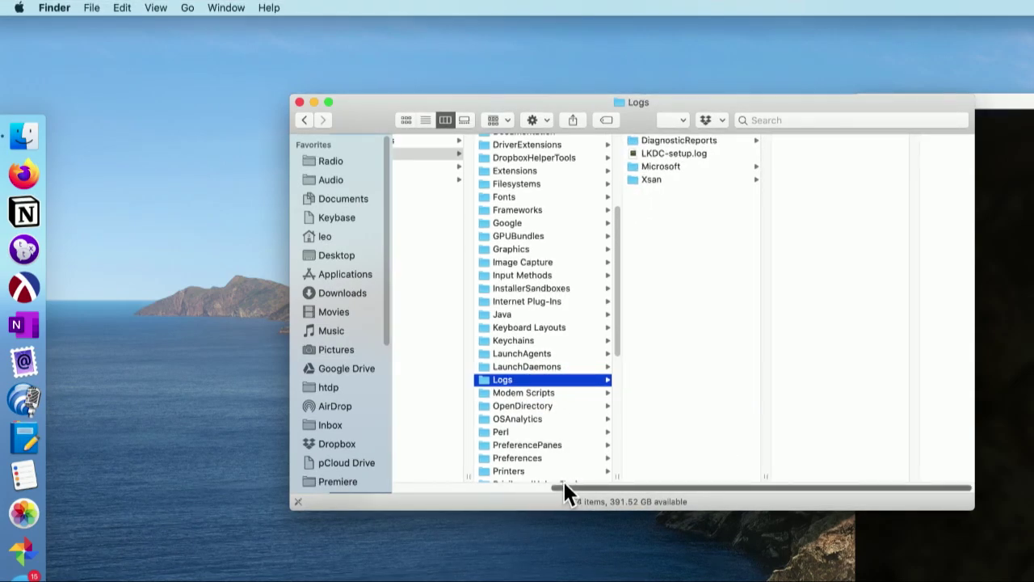
# Step: View the Perl and PreferencePanes folders in Library and preview OSXFUSE.prefPane
pyautogui.moveTo(570, 486); pyautogui.dragTo(517, 495)
pyautogui.scroll(-5, 582, 423)
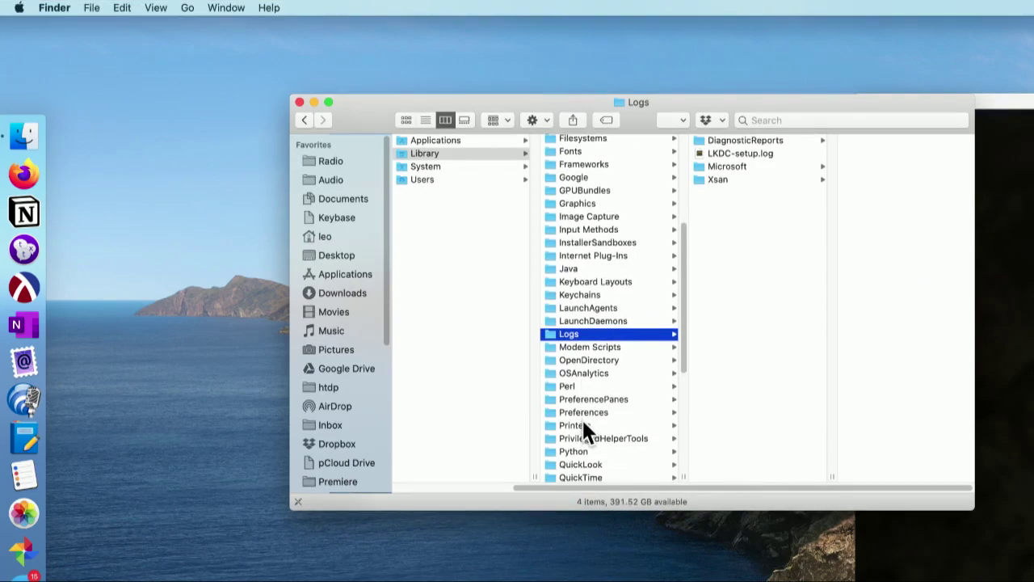
pyautogui.scroll(-2, 582, 418)
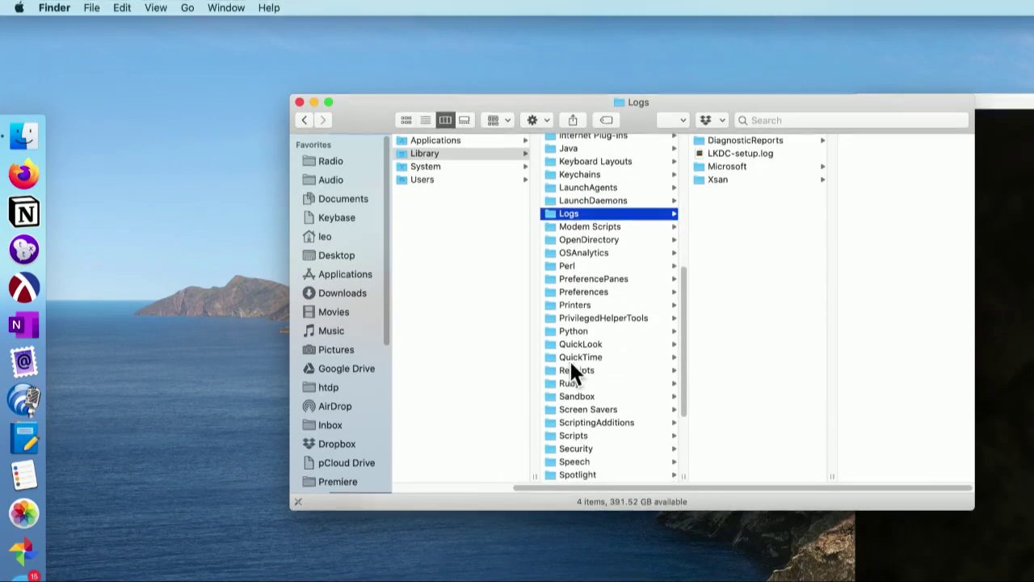
pyautogui.click(556, 265)
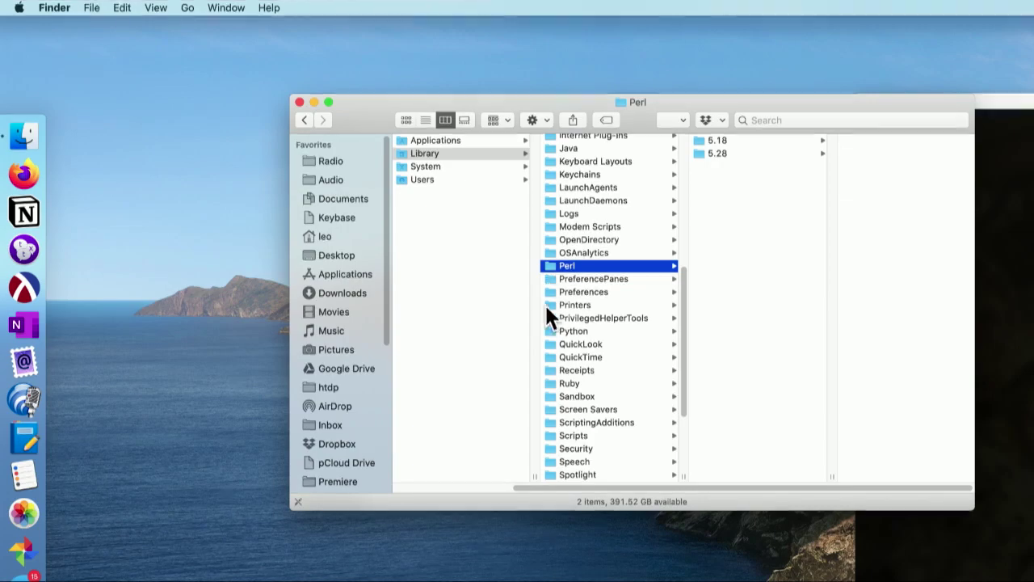
pyautogui.click(563, 278)
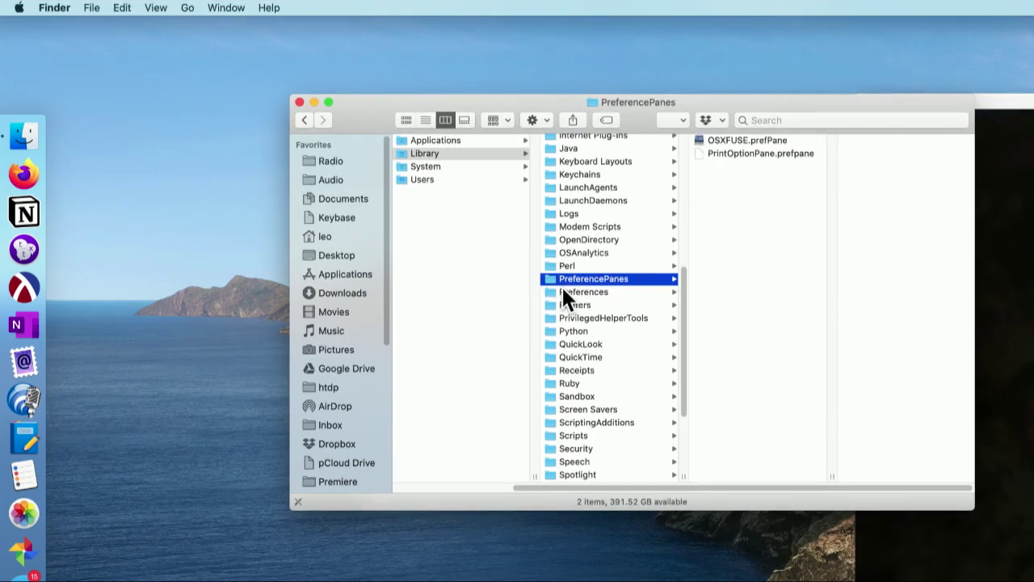
pyautogui.click(723, 140)
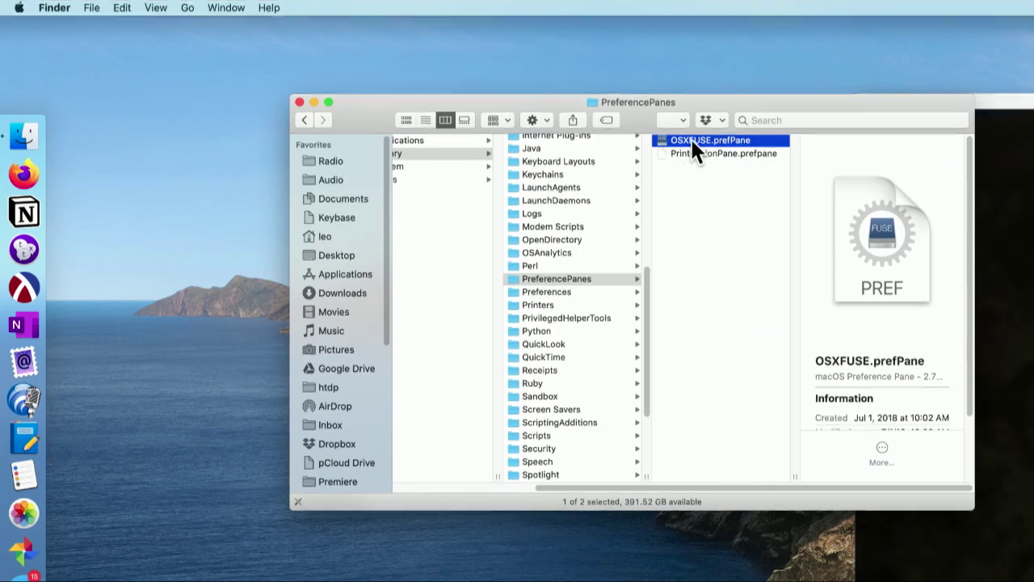
# Step: Open System Preferences, position its window over Finder to check the third-party panes FUSE and Select PDL, and close it
pyautogui.click(18, 7)
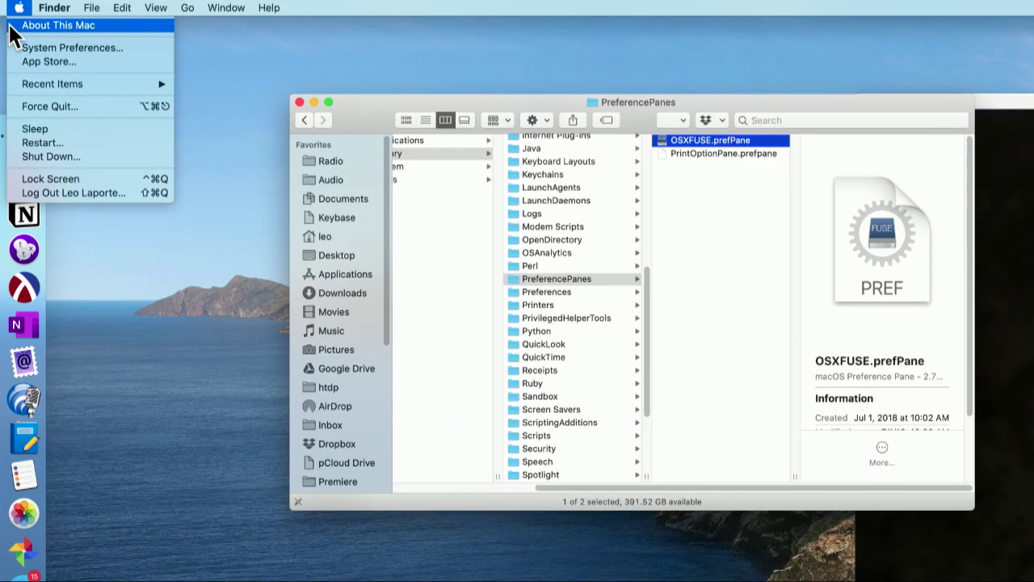
pyautogui.click(65, 48)
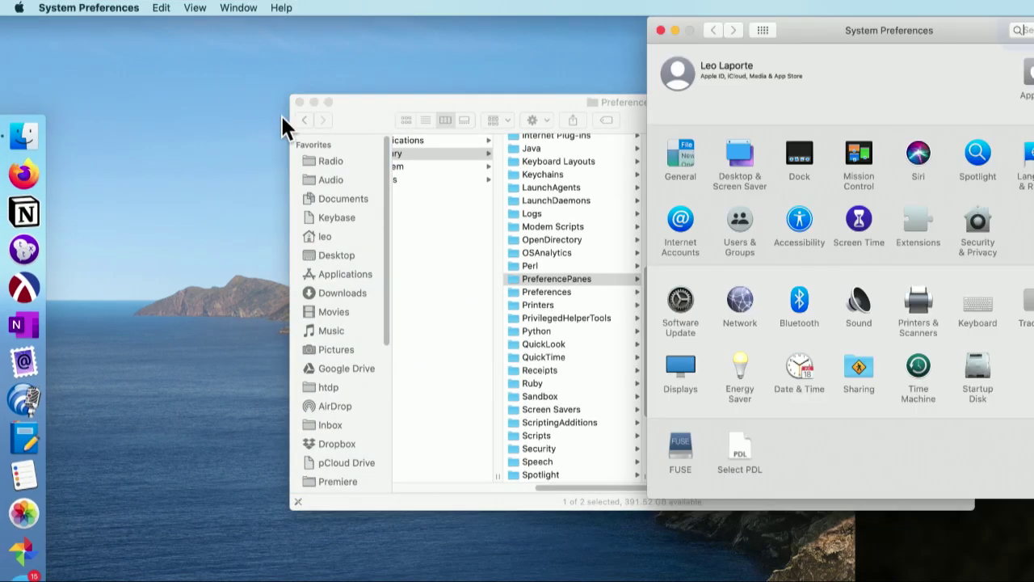
pyautogui.moveTo(849, 28); pyautogui.dragTo(462, 35)
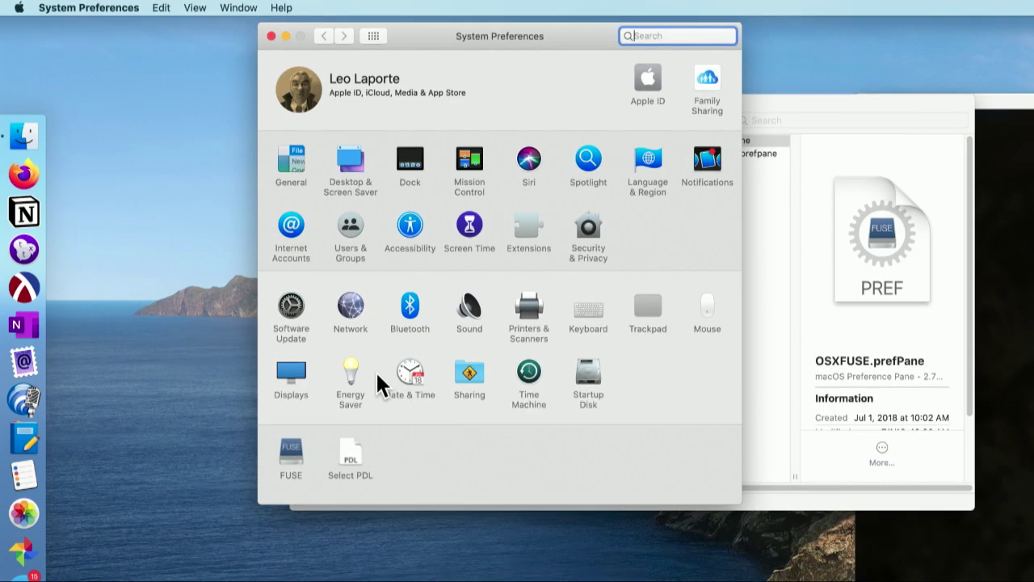
pyautogui.click(271, 36)
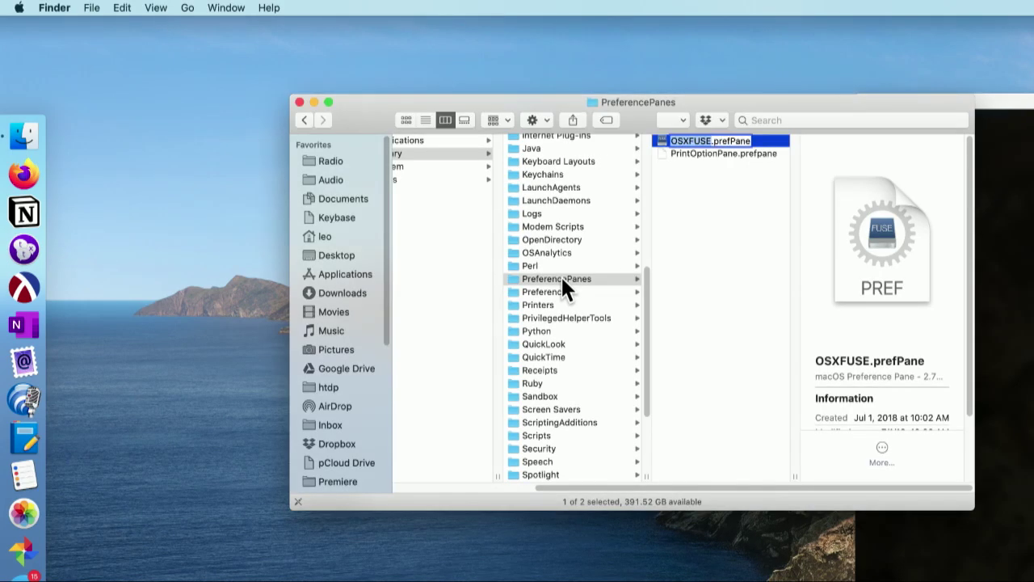
# Step: Inspect OSXFUSE.prefPane and PrintOptionPane.prefpane in Library's PreferencePanes folder, finishing with both files selected
pyautogui.click(561, 276)
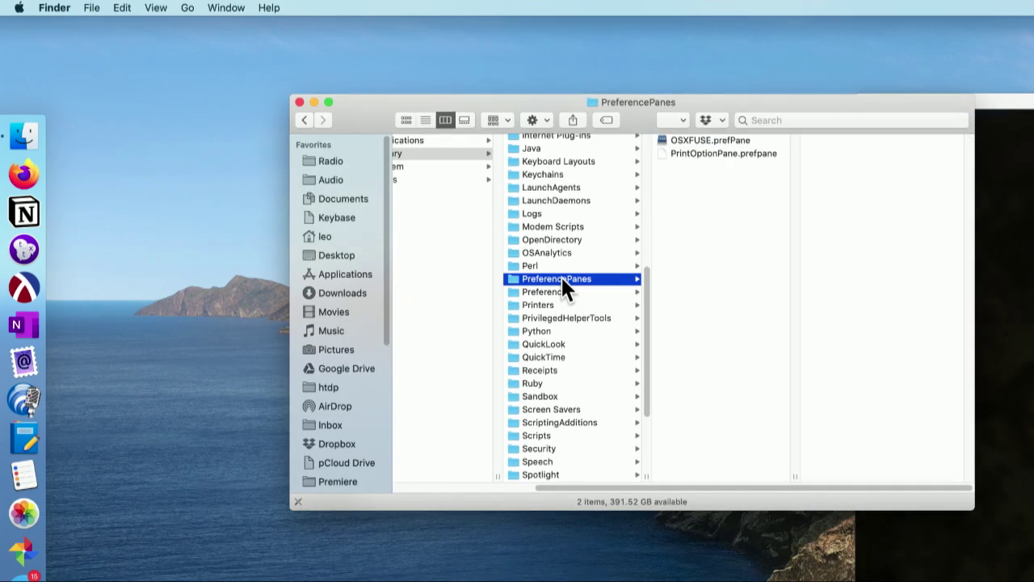
pyautogui.click(683, 153)
pyautogui.press('Up')
pyautogui.press('Down')
pyautogui.press('Up')
pyautogui.hotkey('shift', 'Down')
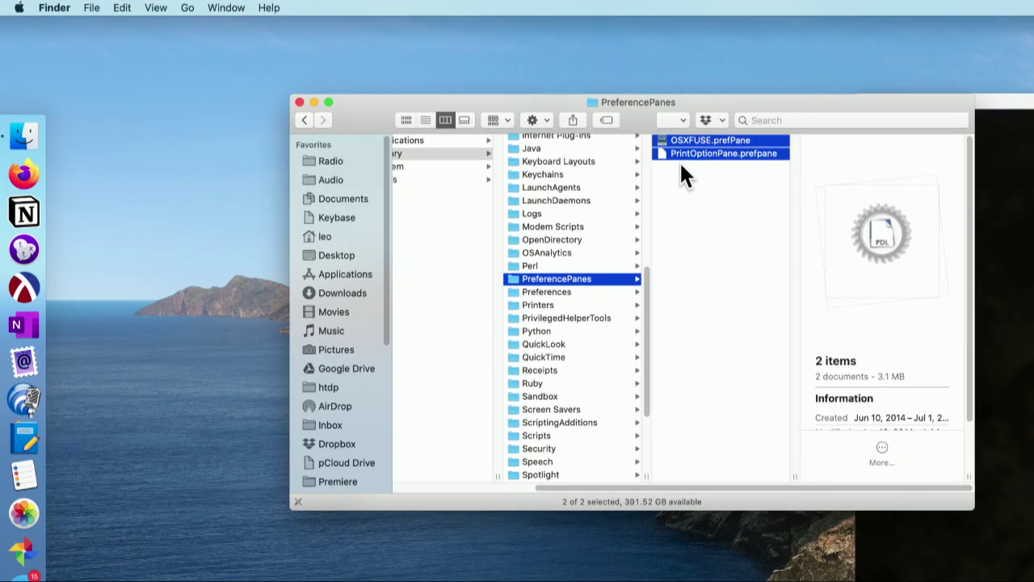
# Step: View Library's Preferences folder with the file column widened to show full plist names, and look over the remaining Library folders
pyautogui.click(560, 291)
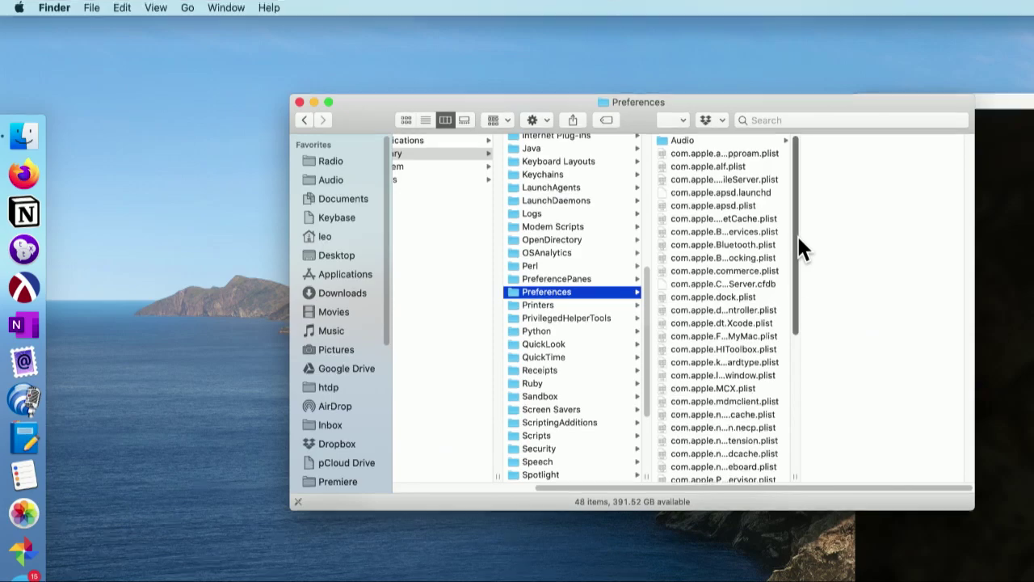
pyautogui.moveTo(790, 472); pyautogui.dragTo(899, 472)
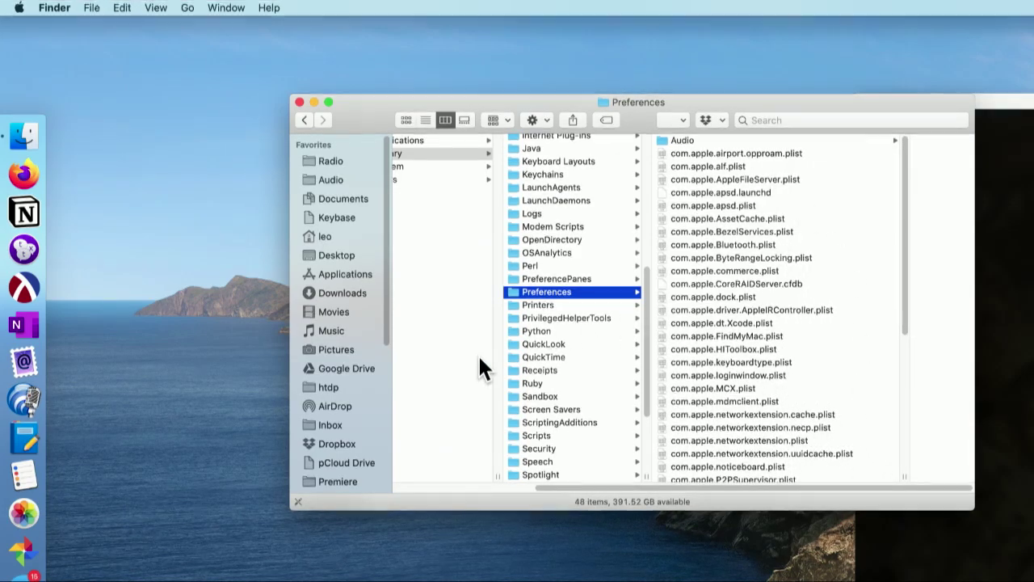
pyautogui.scroll(-3, 517, 398)
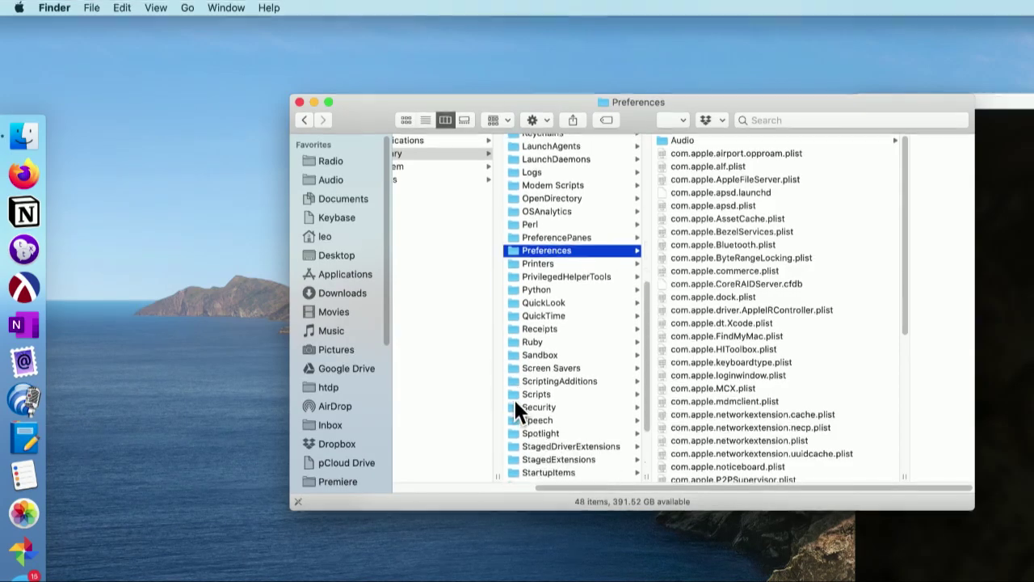
pyautogui.scroll(-5, 518, 392)
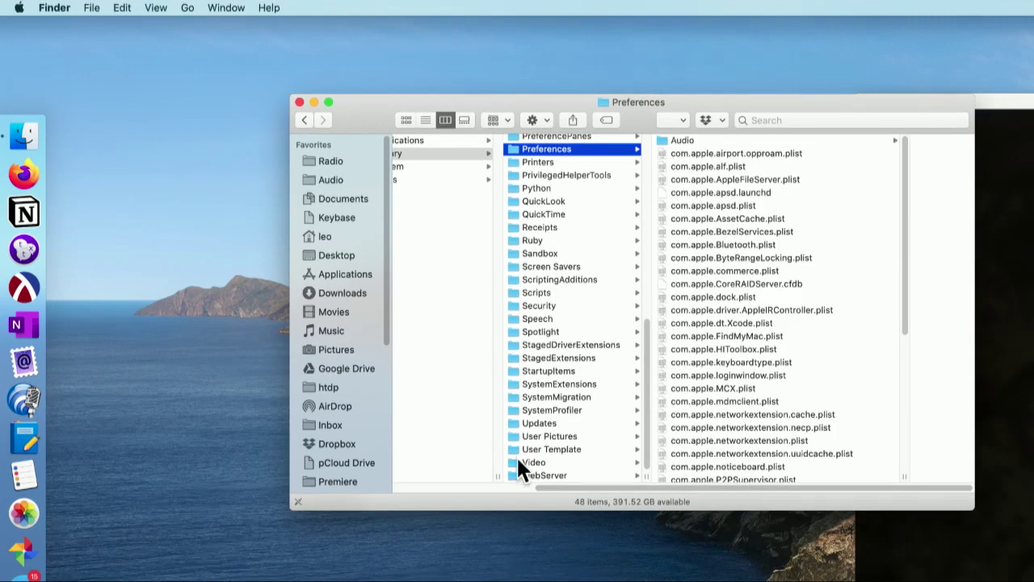
# Step: Open the drive's System folder and compare its Applications subfolder with the top-level Applications folder
pyautogui.moveTo(536, 483); pyautogui.dragTo(463, 496)
pyautogui.click(460, 166)
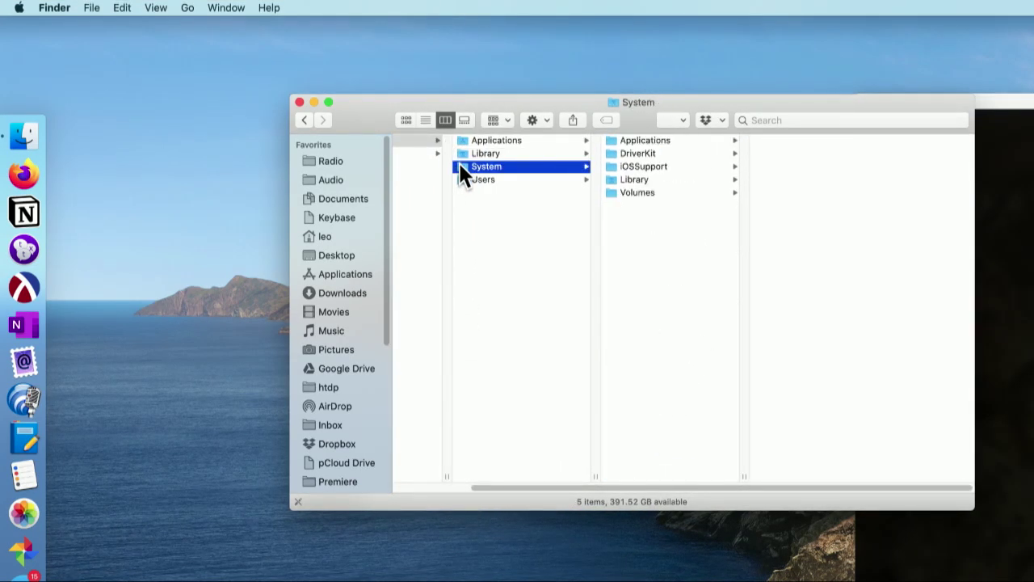
pyautogui.click(629, 141)
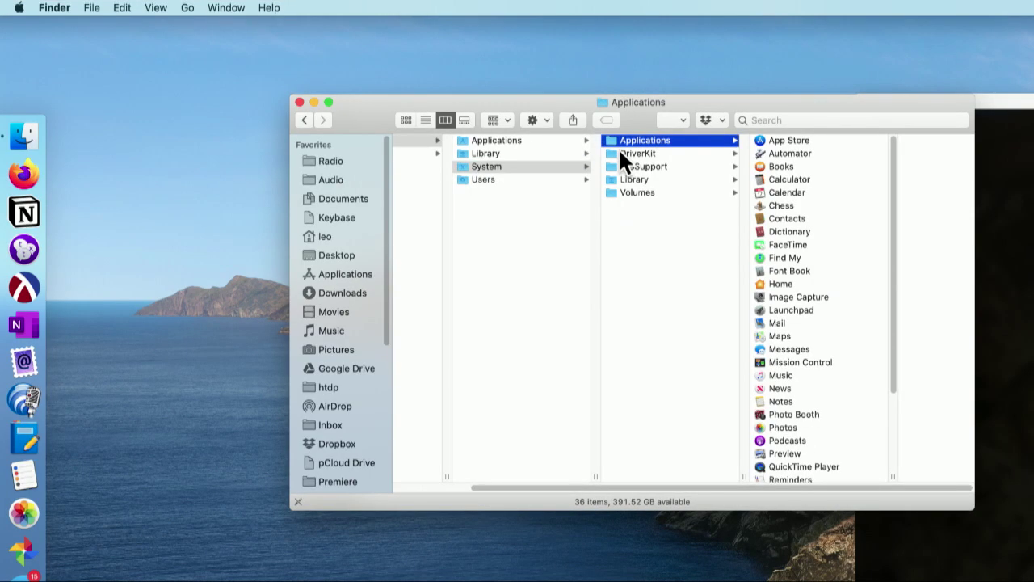
pyautogui.click(501, 141)
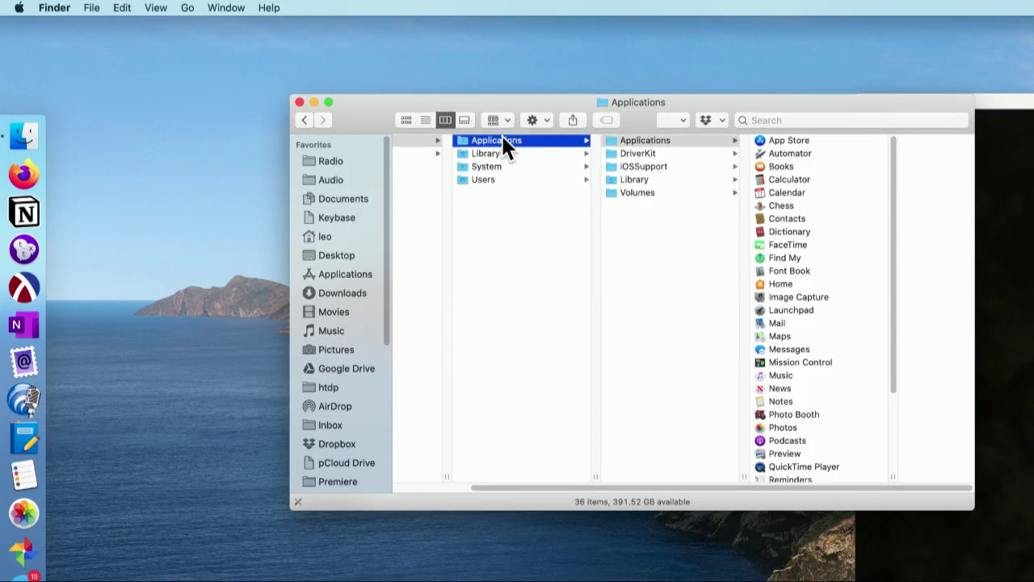
pyautogui.click(499, 166)
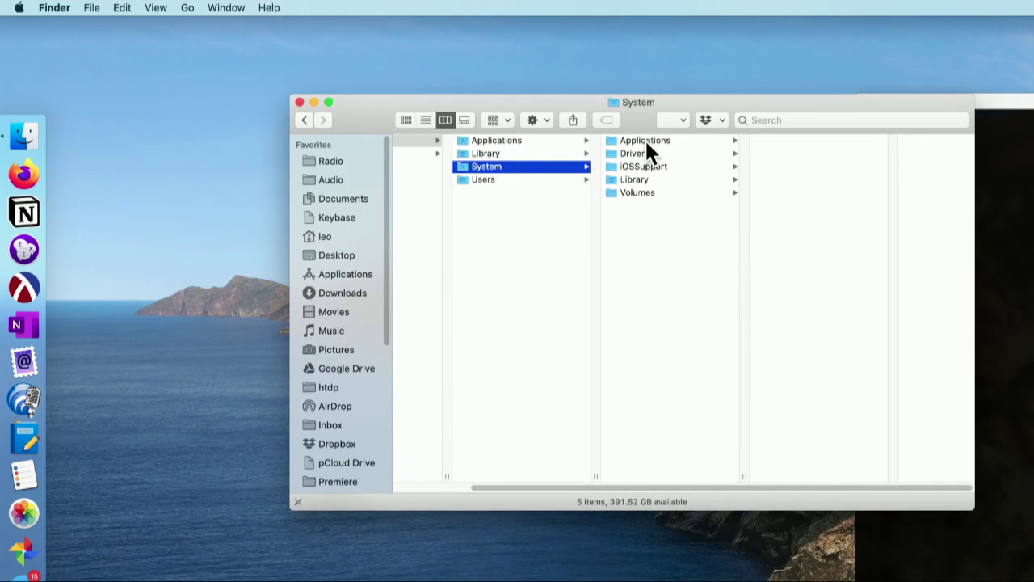
pyautogui.click(640, 140)
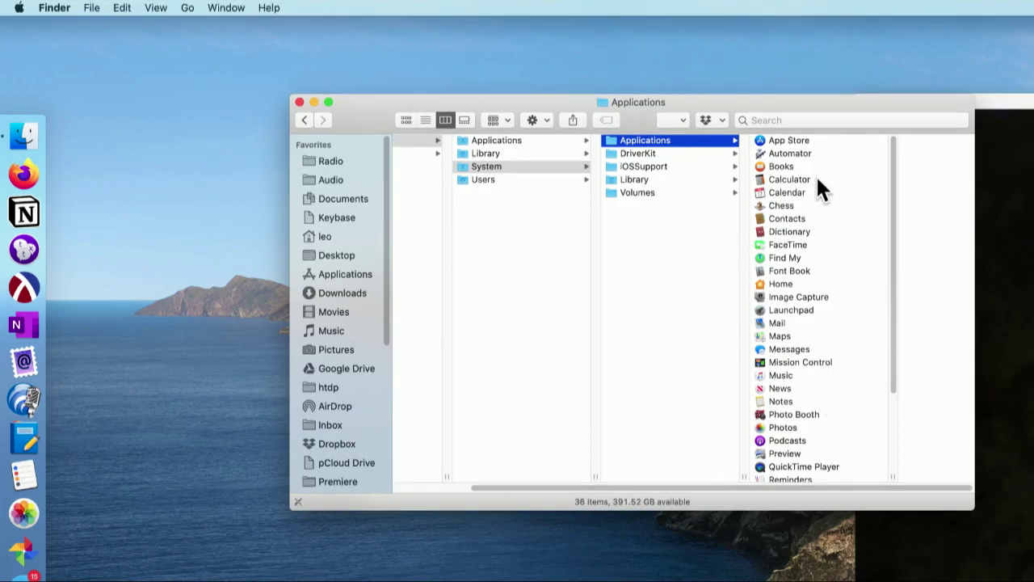
# Step: View the DriverKit, iOSSupport, Library and Volumes folders inside System
pyautogui.click(610, 153)
pyautogui.click(612, 166)
pyautogui.click(612, 180)
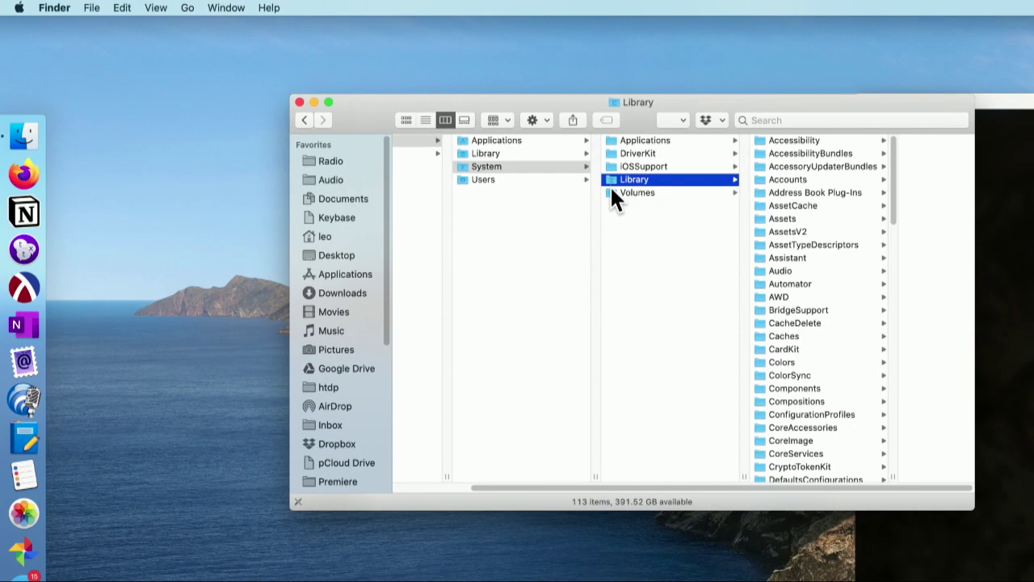
pyautogui.click(612, 192)
# Step: Open the drive's Users folder and view the brew, Guest and current user's home folders, shifting the window slightly left
pyautogui.click(496, 179)
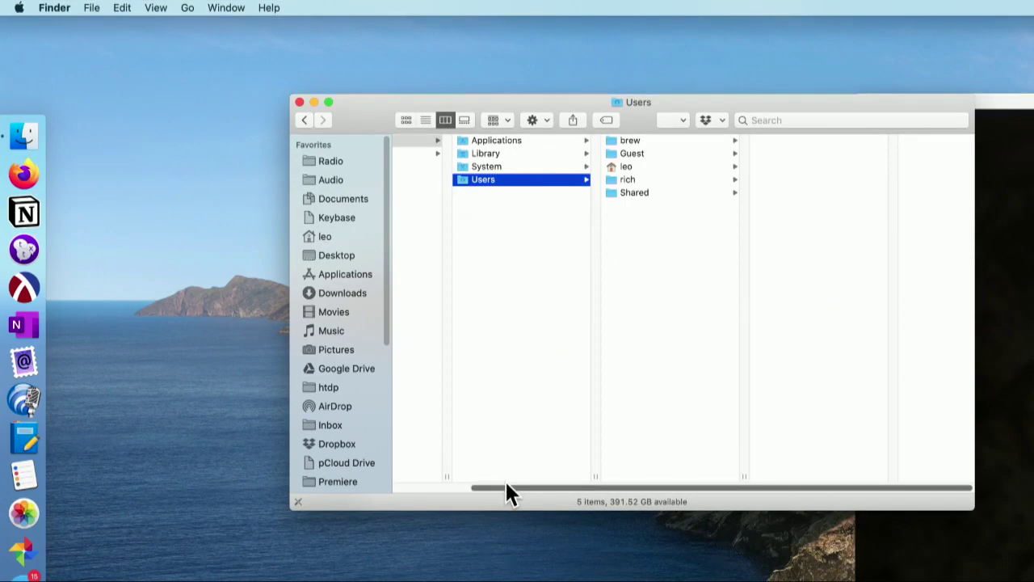
pyautogui.moveTo(505, 488); pyautogui.dragTo(428, 490)
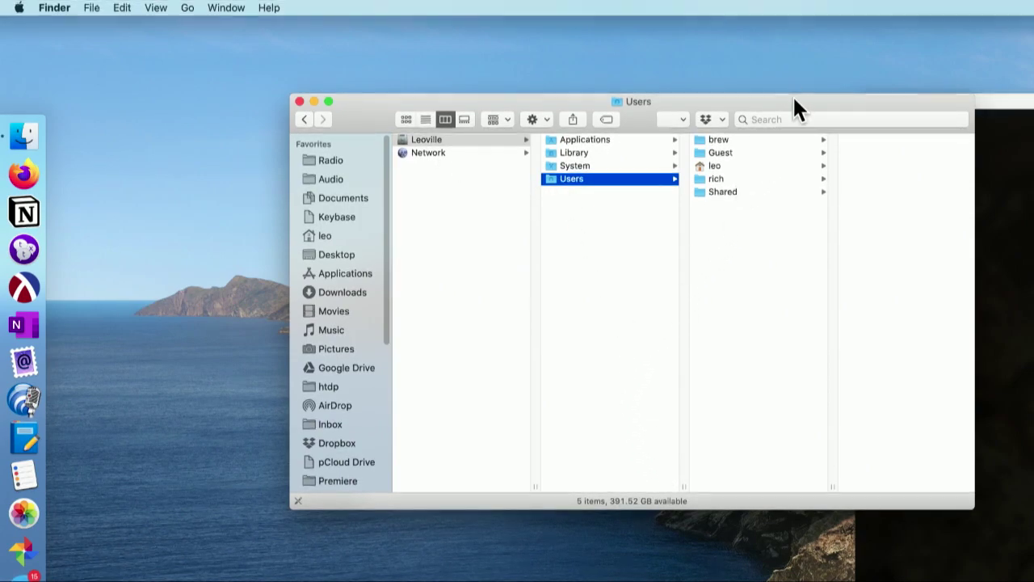
pyautogui.moveTo(793, 99); pyautogui.dragTo(752, 101)
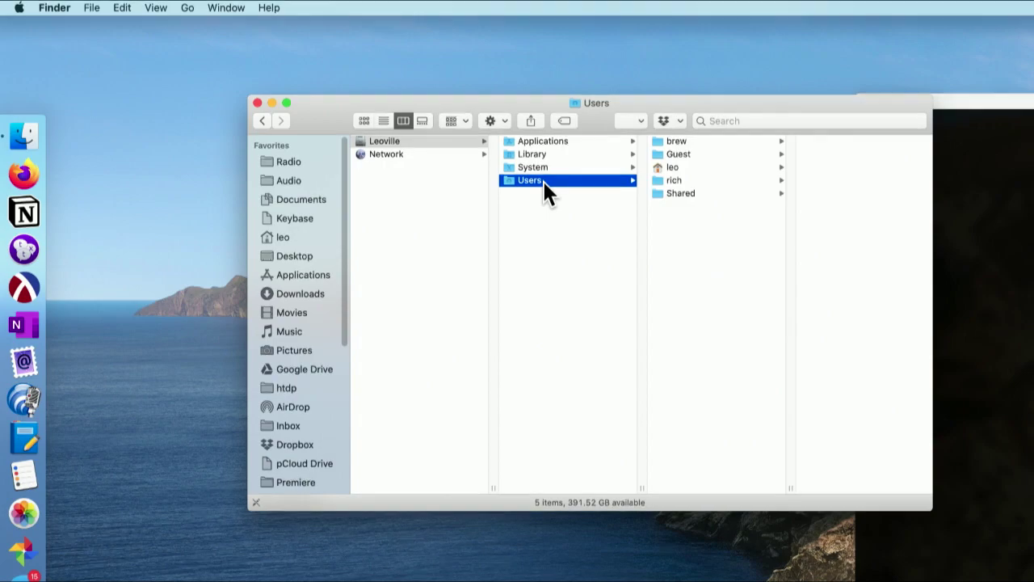
pyautogui.click(663, 143)
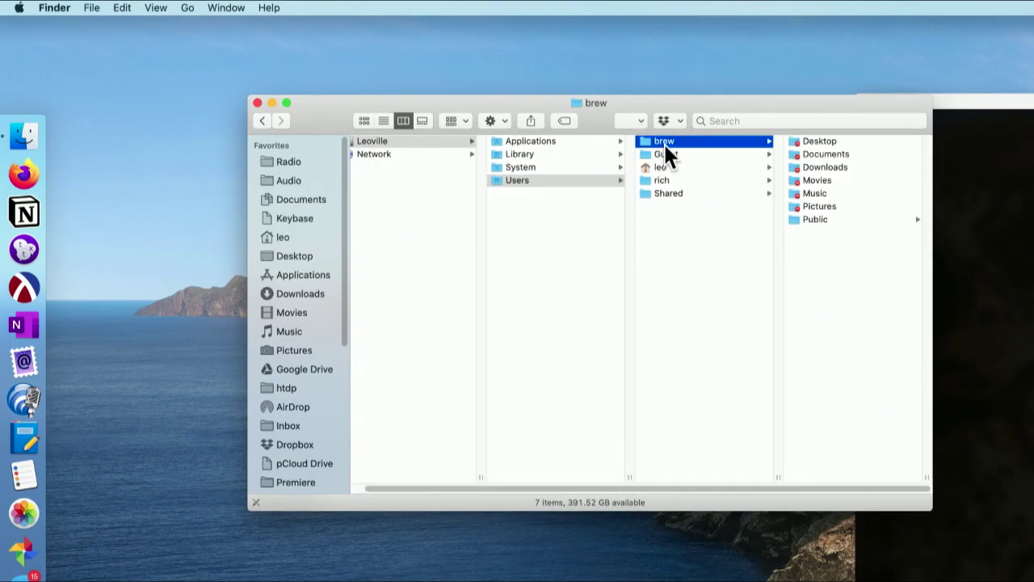
pyautogui.click(645, 152)
pyautogui.click(643, 167)
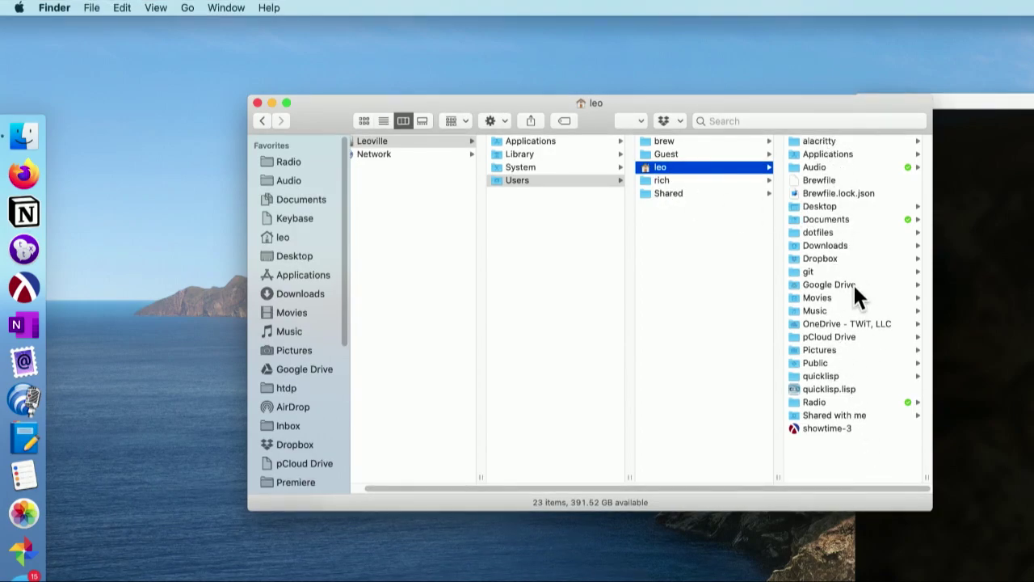
# Step: Show the current user's home folder from the Favorites, reveal its path, and return through the Leoville drive to Users
pyautogui.click(271, 237)
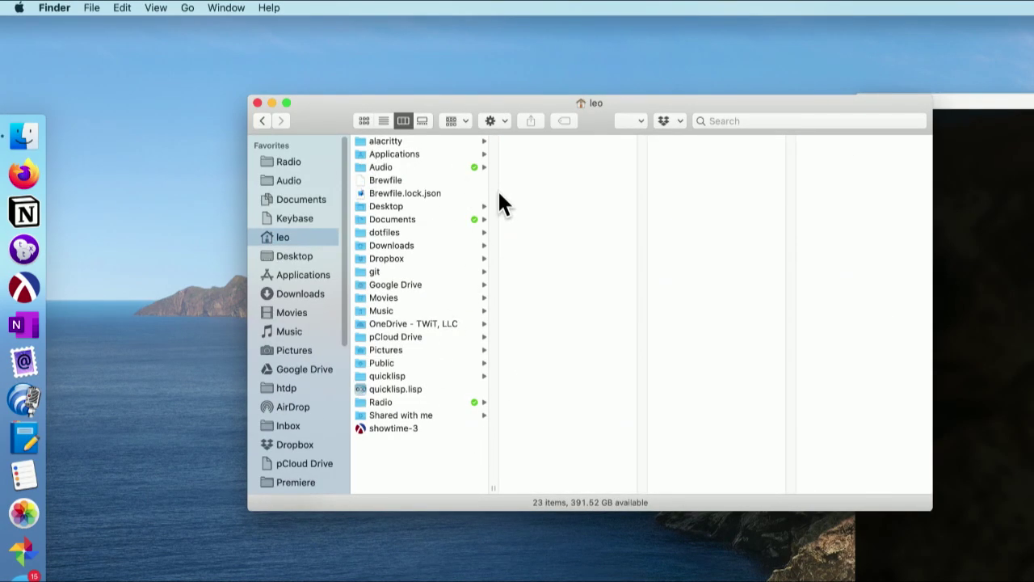
pyautogui.keyDown('super'); pyautogui.click(583, 103); pyautogui.keyUp('super')
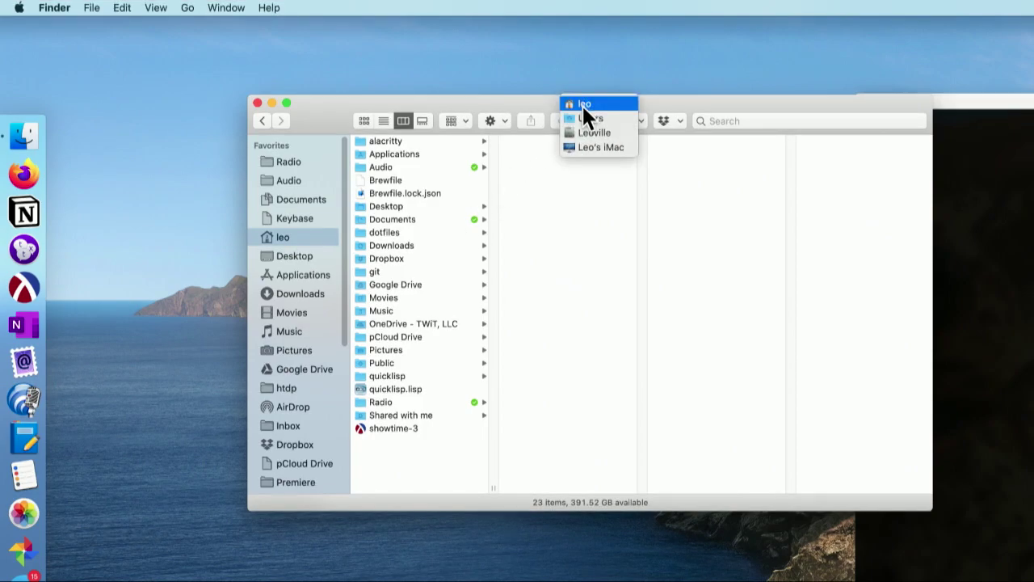
pyautogui.click(585, 132)
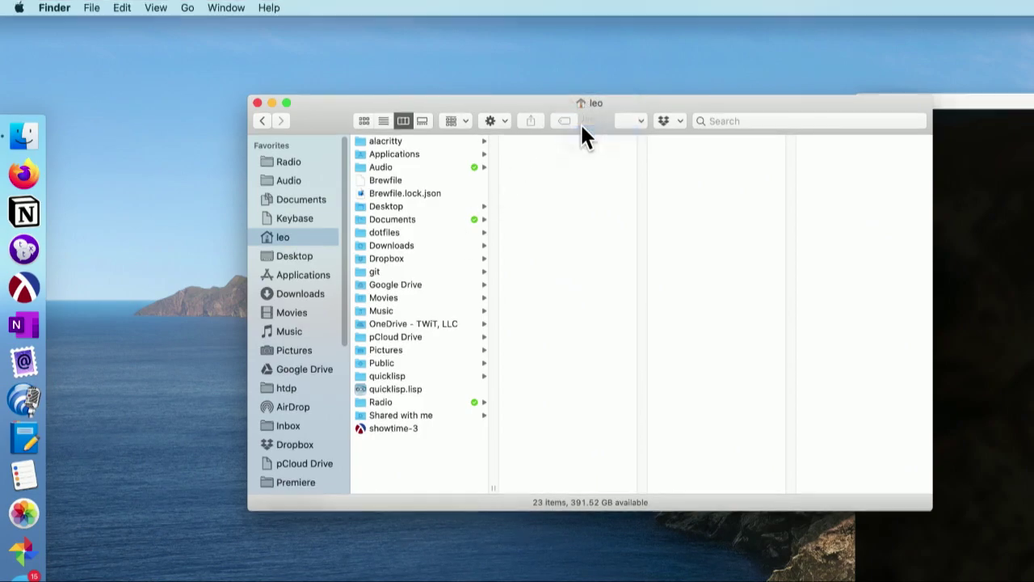
pyautogui.click(527, 180)
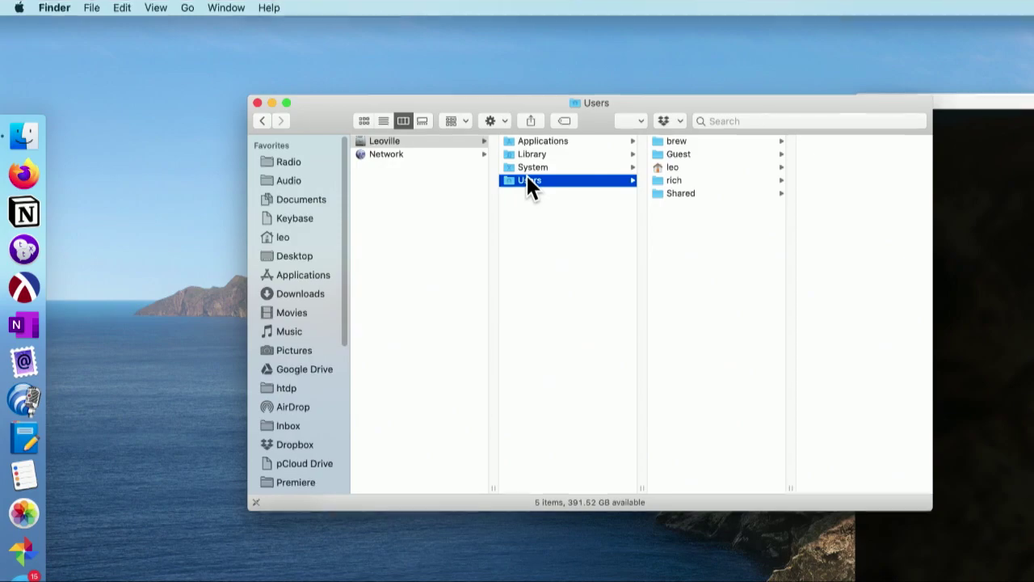
# Step: View the other users' home folders, including brew, and the Shared folder inside Users
pyautogui.click(674, 180)
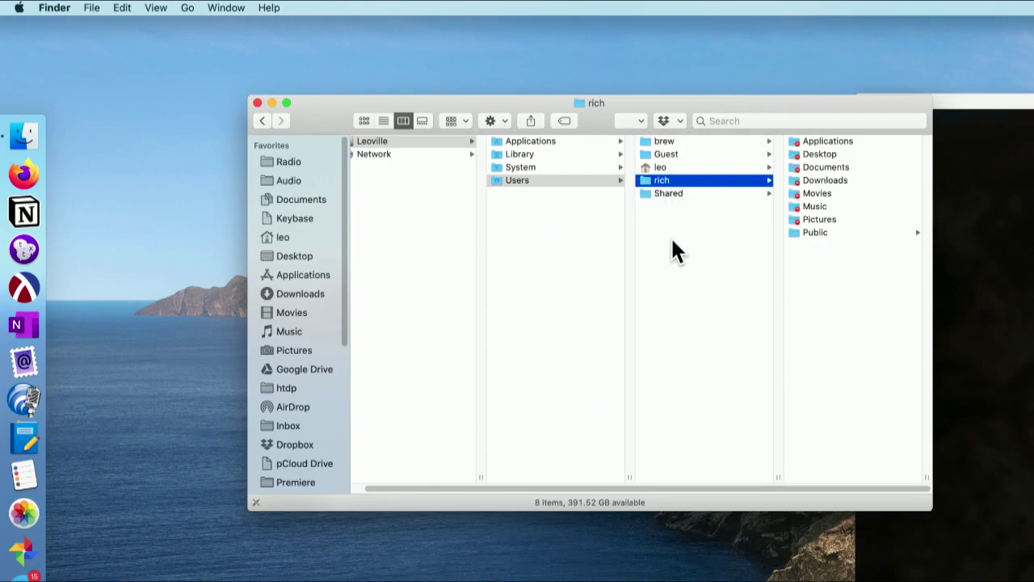
pyautogui.click(677, 143)
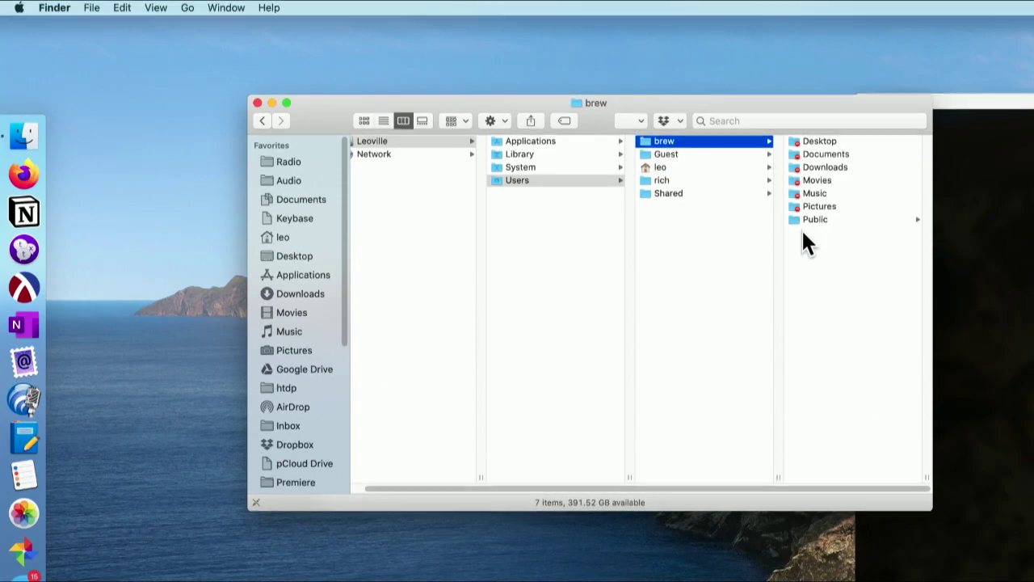
pyautogui.click(655, 196)
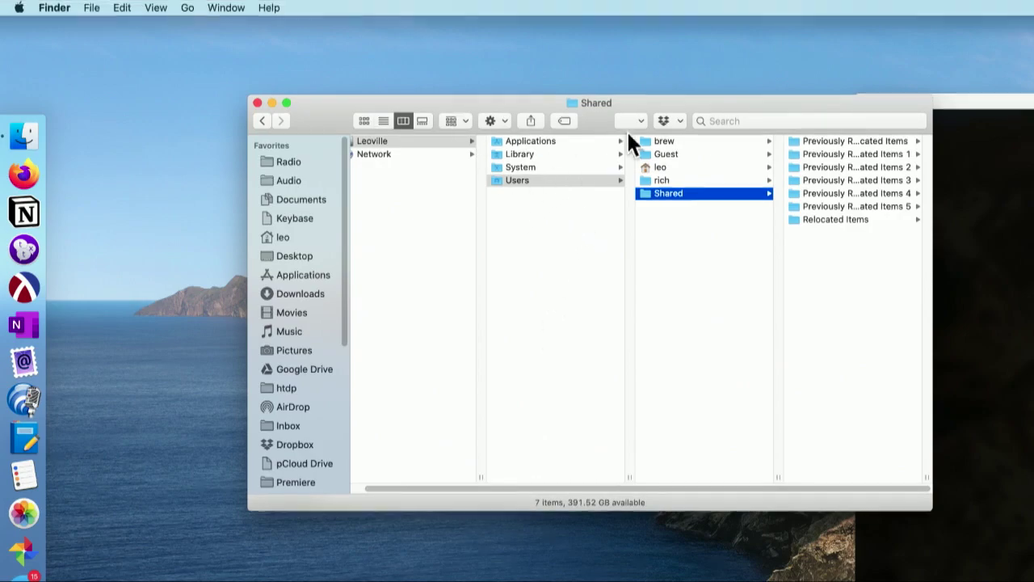
# Step: Move the Finder window clear of Terminal, switch to Terminal, and list the drive's root directory using cd / and ls
pyautogui.moveTo(704, 108); pyautogui.dragTo(621, 111)
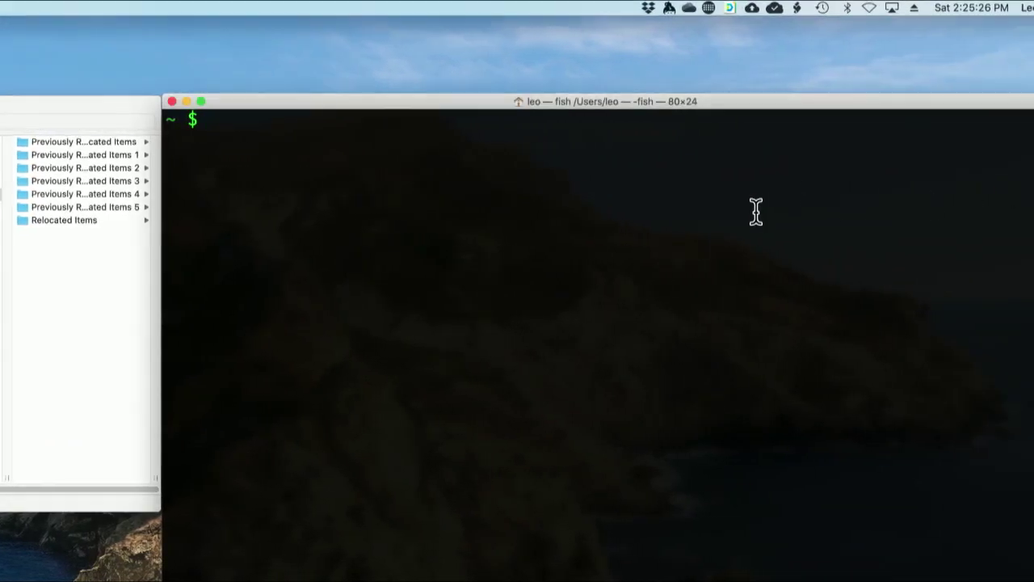
pyautogui.write('cd ')
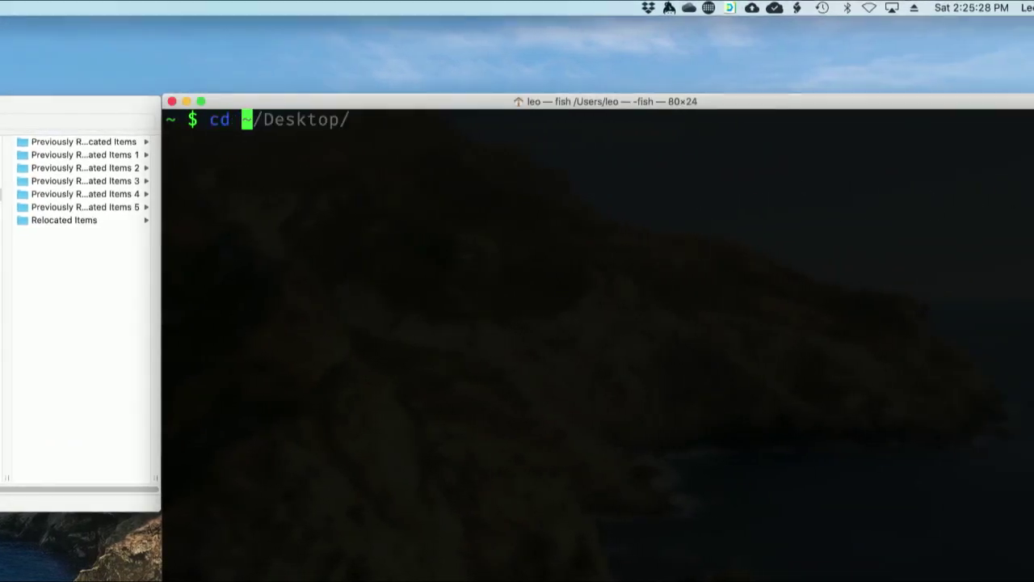
pyautogui.write('/')
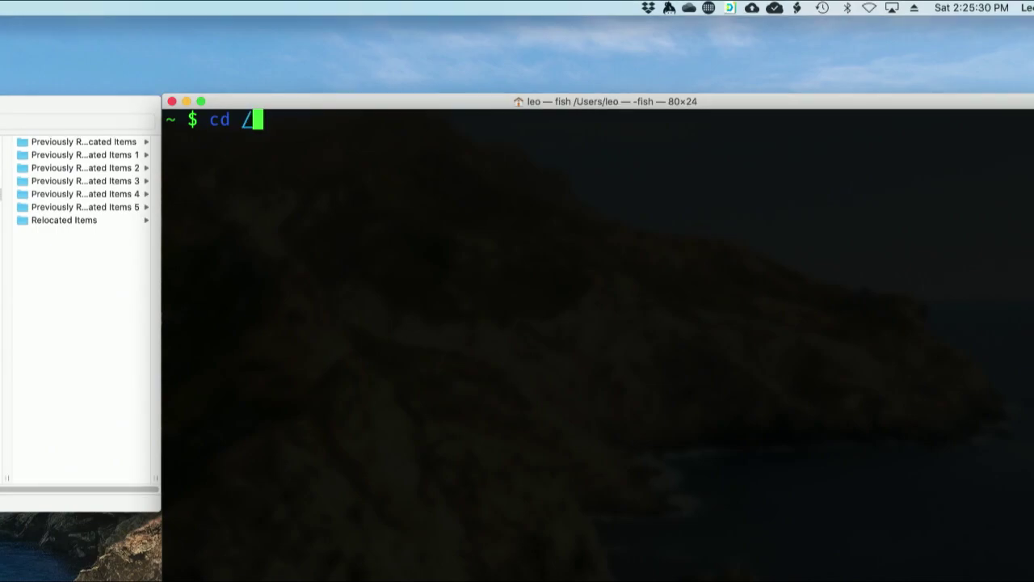
pyautogui.press('Return')
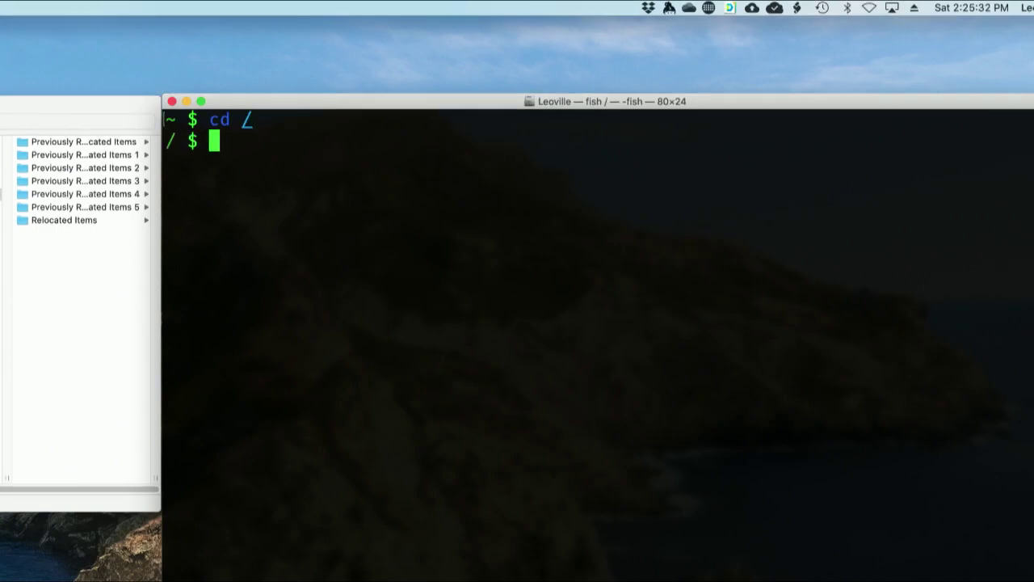
pyautogui.write('ls')
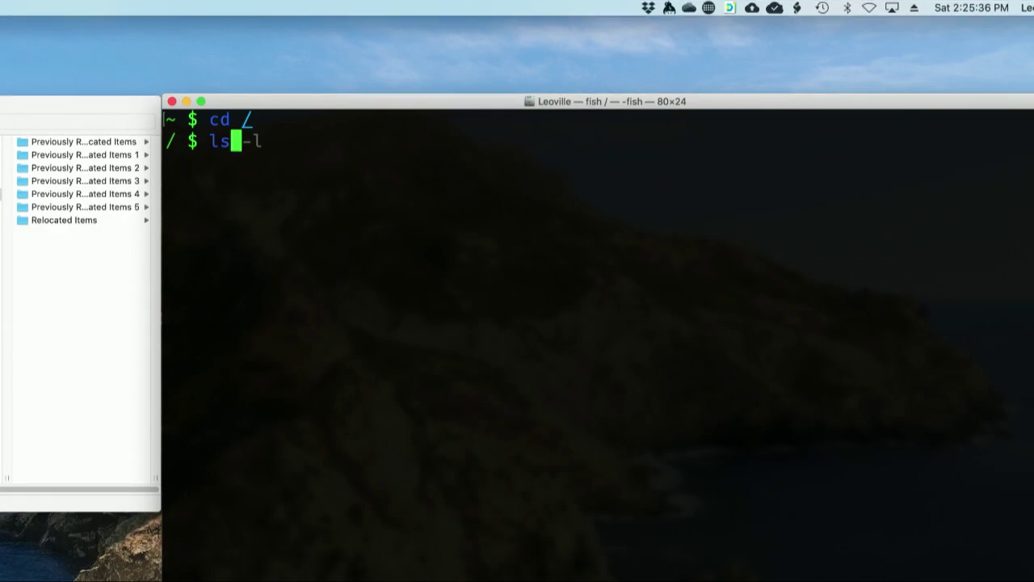
pyautogui.press('Return')
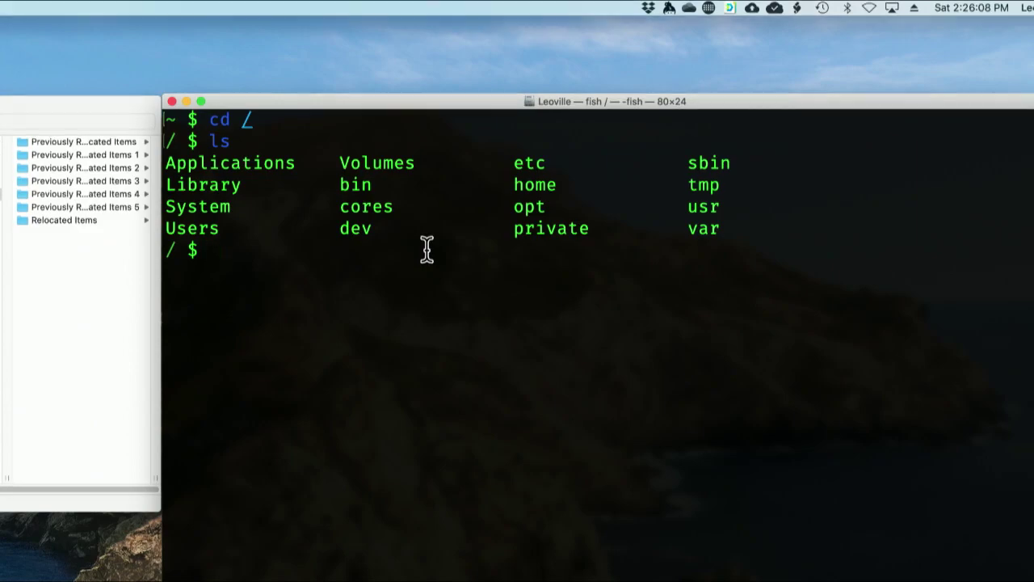
# Step: List the contents of the root's home directory using ls home, allowing Terminal to access files on a network volume
pyautogui.write('home')
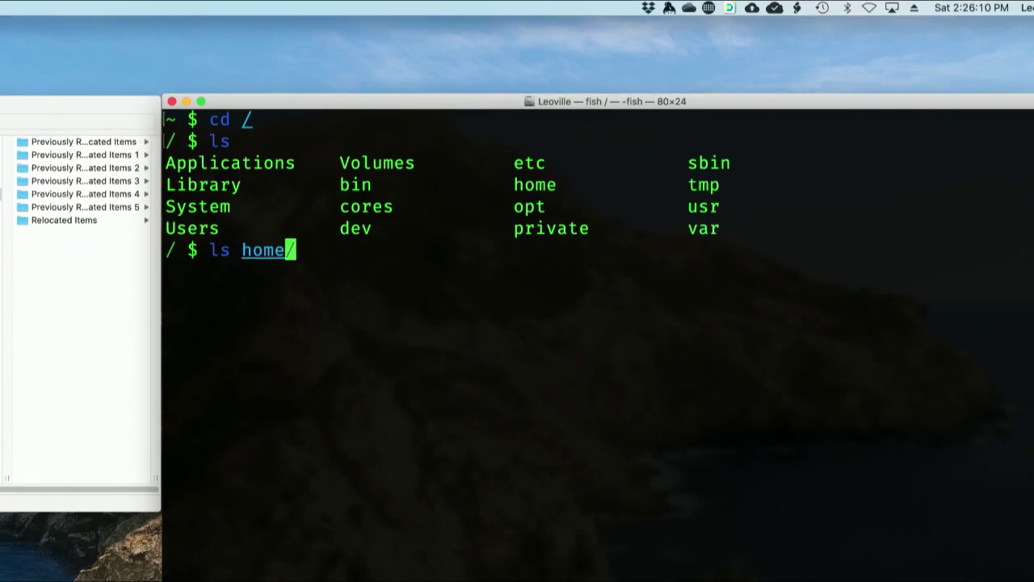
pyautogui.press('Return')
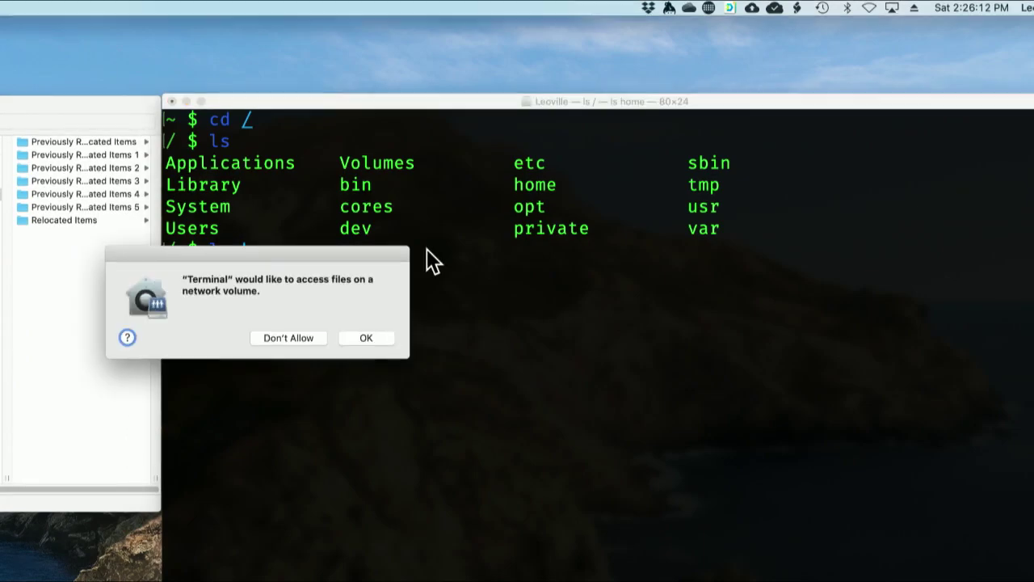
pyautogui.click(378, 339)
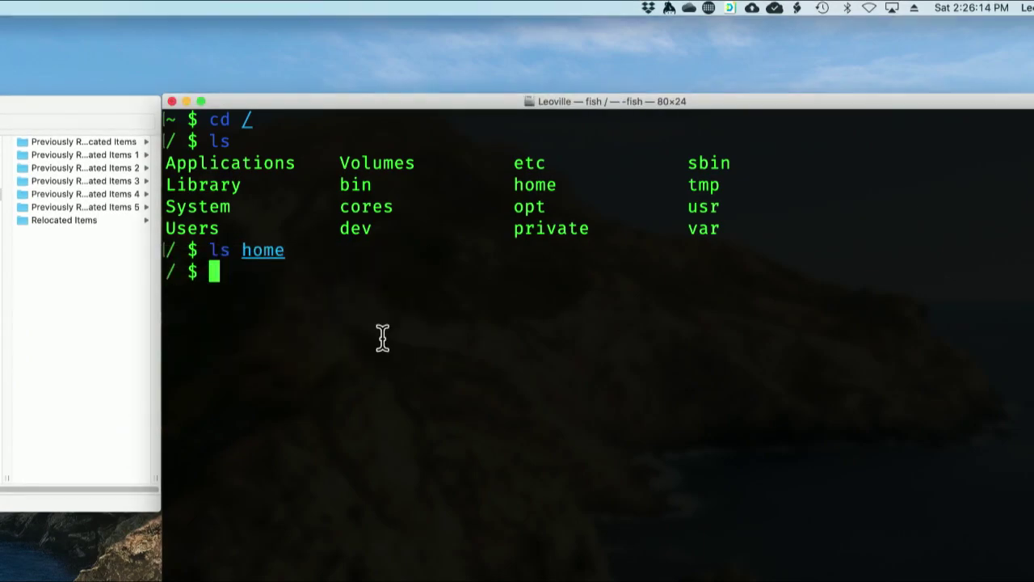
# Step: List everything in the root directory in detail, including hidden items, using the la command
pyautogui.write('ls')
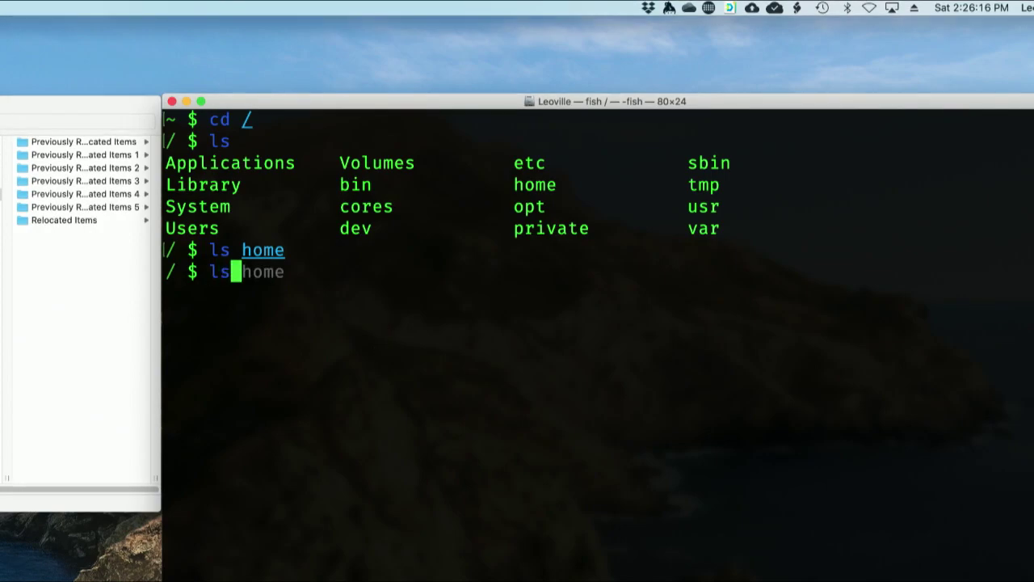
pyautogui.write(' home')
pyautogui.press('BackSpace')
pyautogui.press('BackSpace')
pyautogui.press('BackSpace')
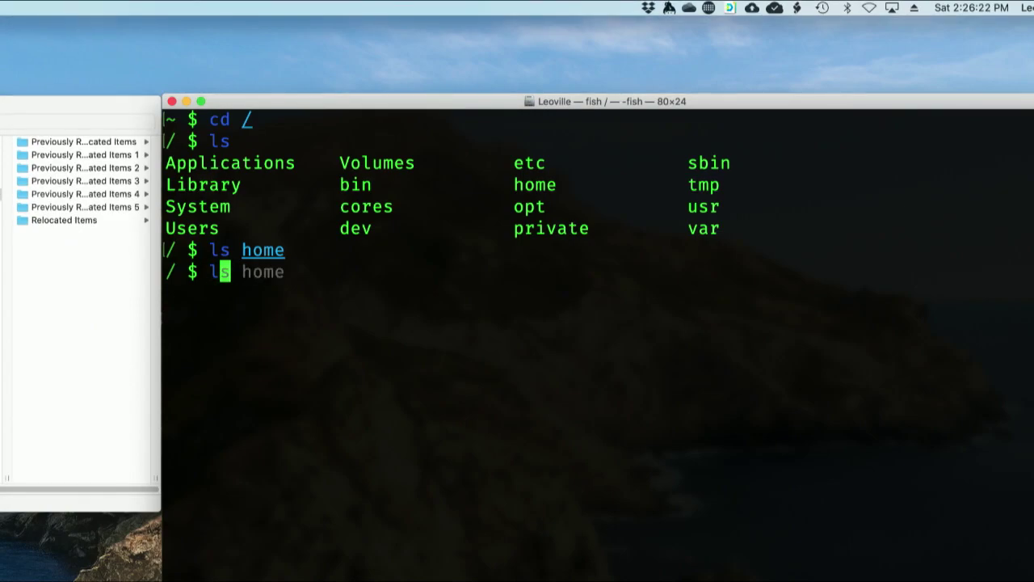
pyautogui.write('a')
pyautogui.press('Return')
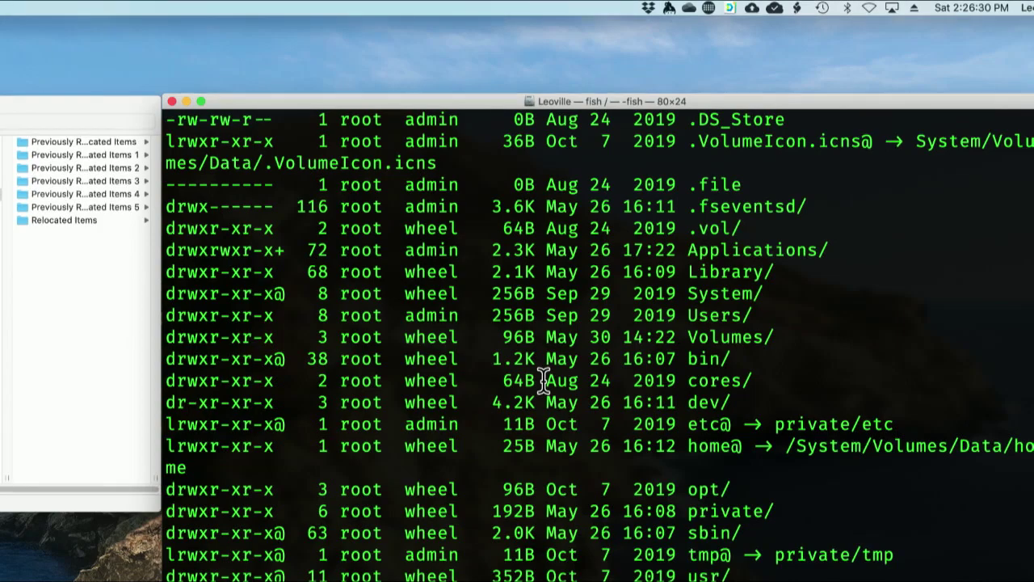
# Step: Close the Terminal window and show the current user's home folder in Finder
pyautogui.click(172, 102)
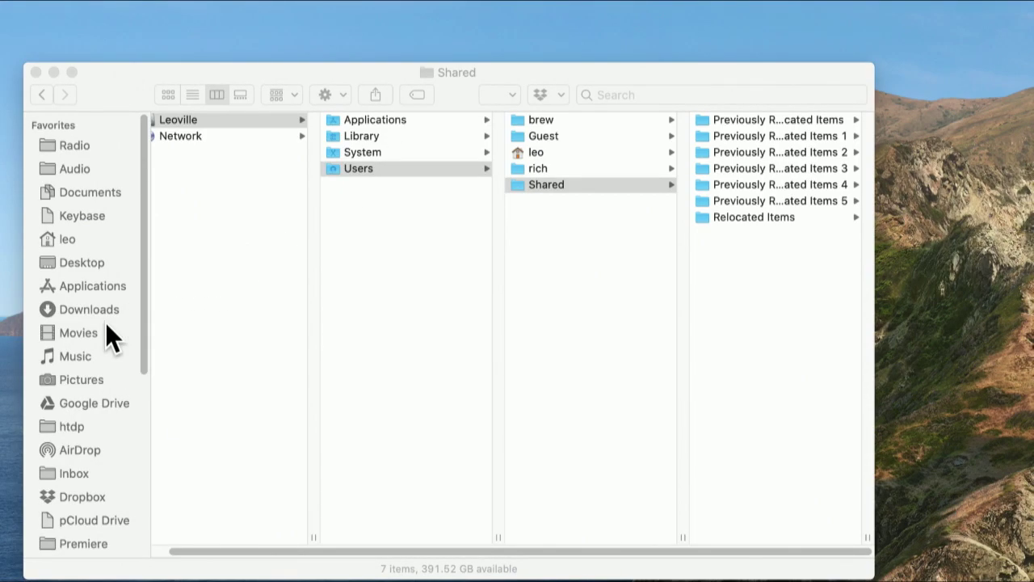
pyautogui.click(73, 240)
pyautogui.click(72, 240)
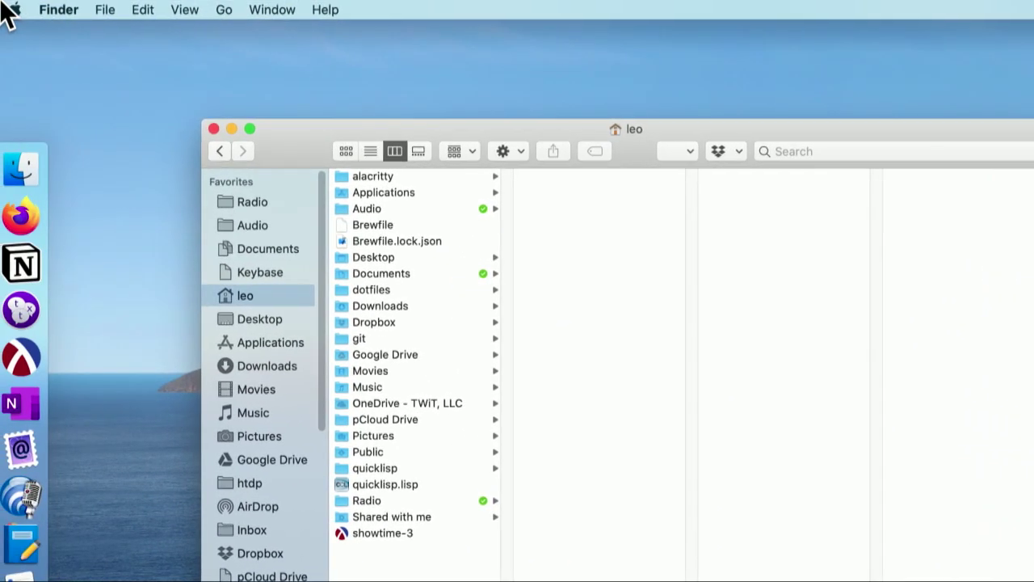
# Step: Open the current user's hidden Library folder in Finder and shift the window toward the upper left of the desktop
pyautogui.click(206, 10)
pyautogui.moveTo(223, 10)
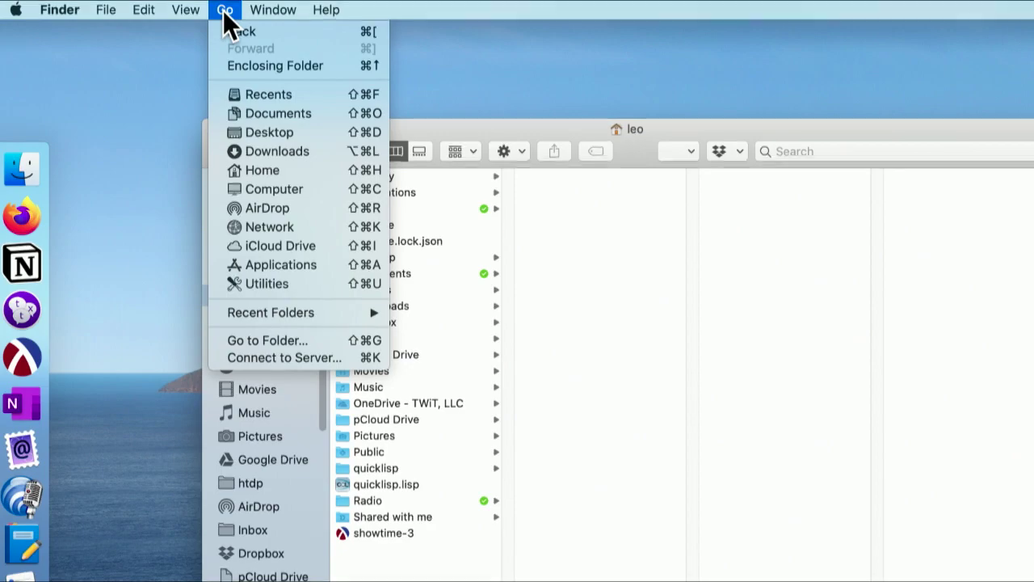
pyautogui.press('alt')
pyautogui.press('alt')
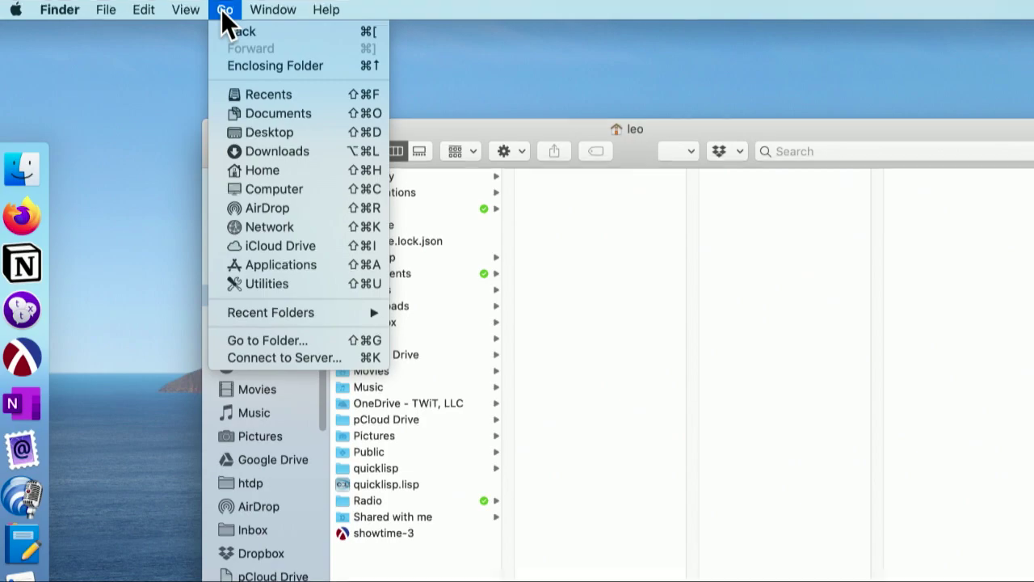
pyautogui.press('alt')
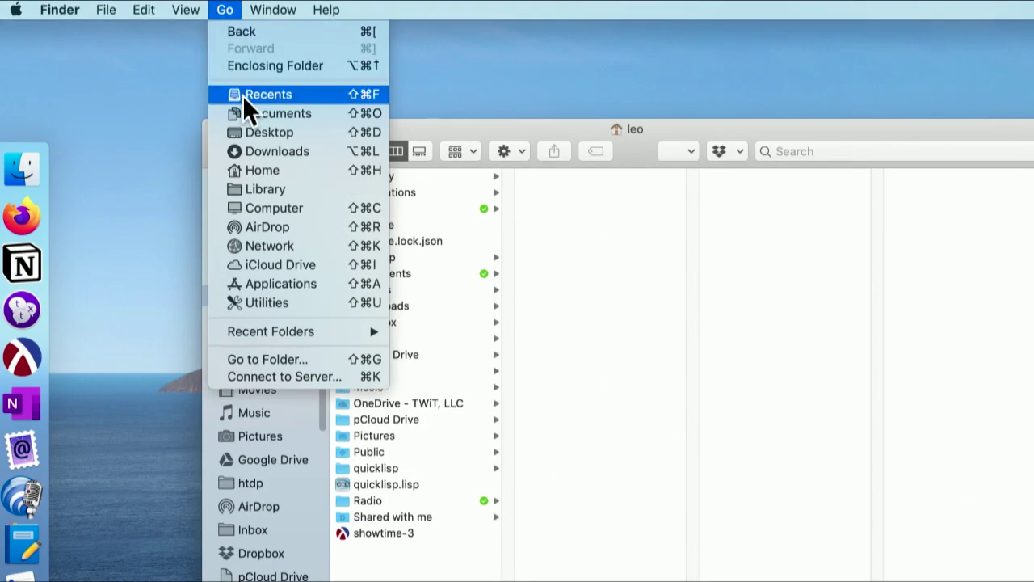
pyautogui.click(249, 183)
pyautogui.moveTo(335, 127); pyautogui.dragTo(280, 76)
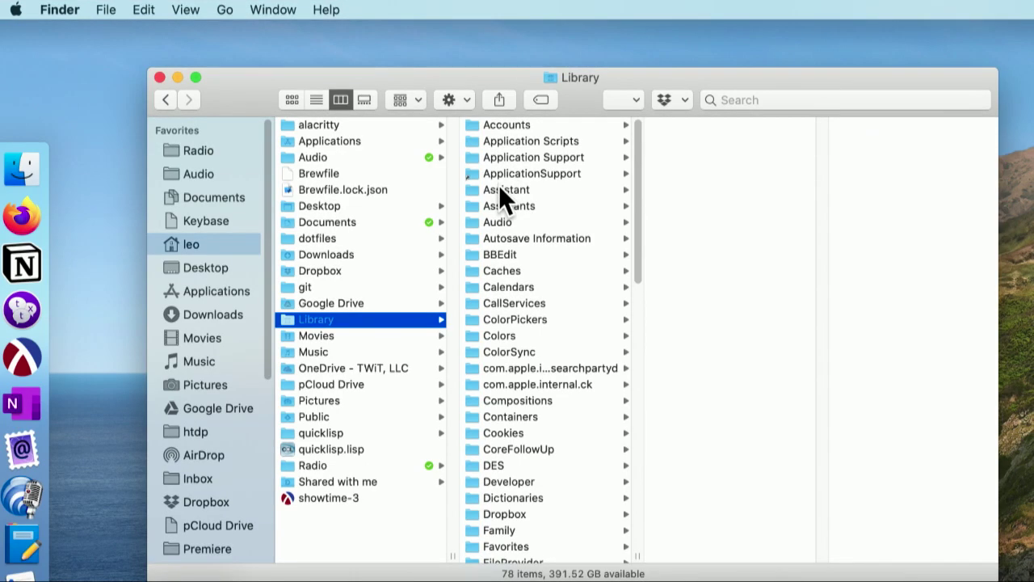
# Step: Compare the contents of the Application Support folder and the ApplicationSupport alias in the user's Library
pyautogui.click(506, 158)
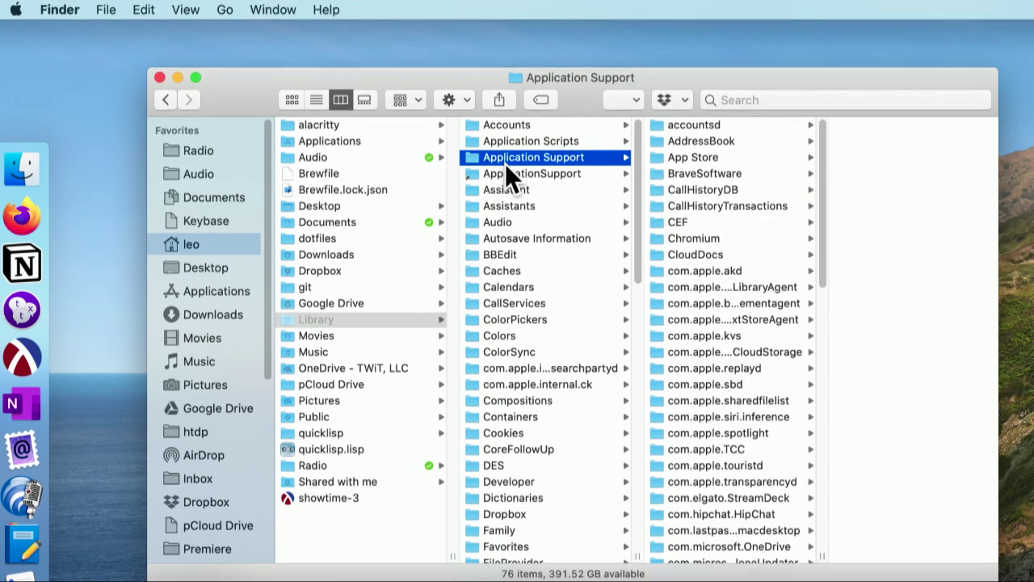
pyautogui.click(505, 167)
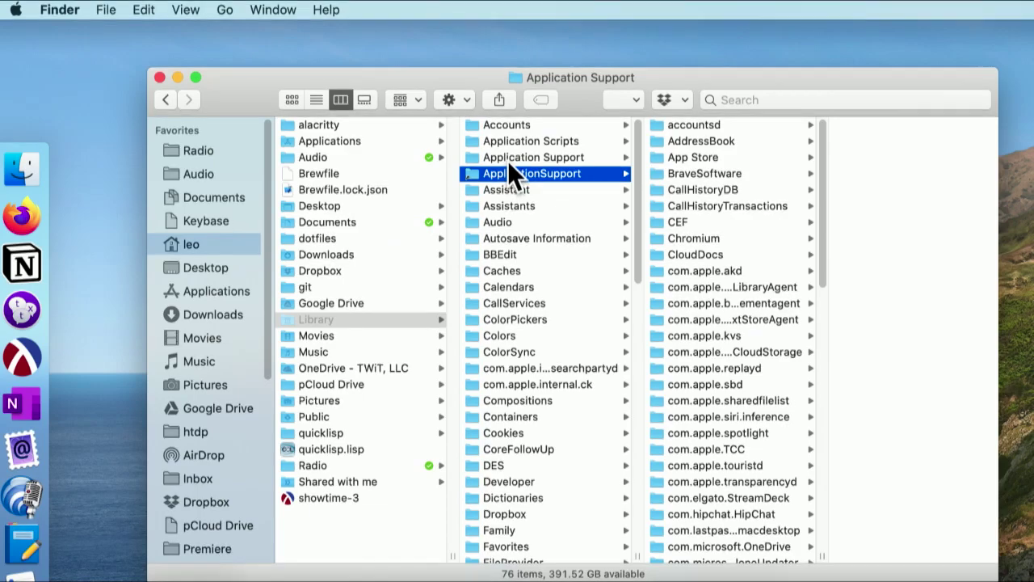
pyautogui.click(508, 162)
pyautogui.click(507, 167)
pyautogui.click(508, 161)
pyautogui.click(507, 173)
pyautogui.click(508, 162)
pyautogui.click(508, 169)
pyautogui.click(509, 162)
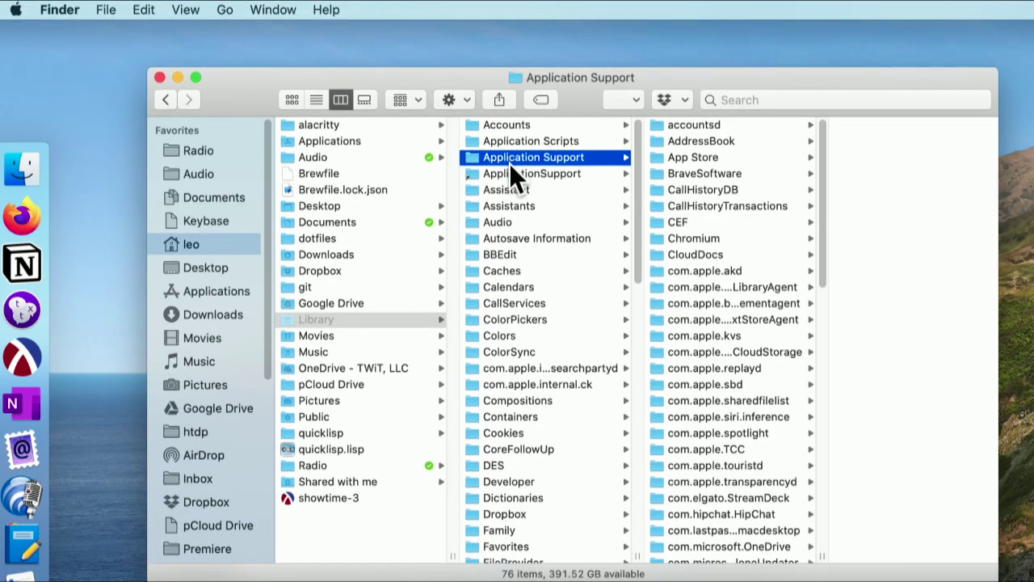
pyautogui.click(506, 172)
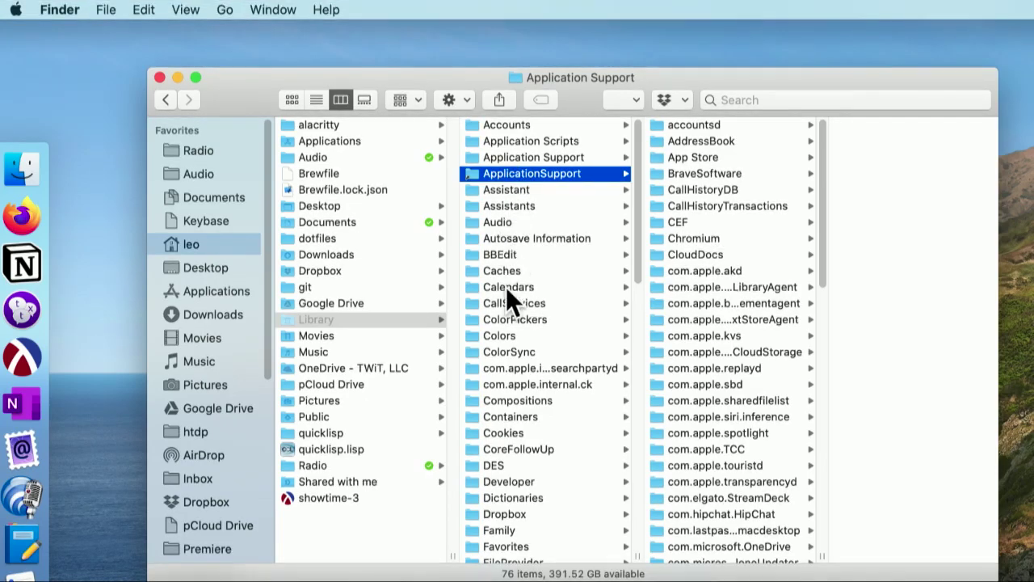
# Step: View the BBEdit, Dropbox and Family folders inside the user's Library
pyautogui.scroll(-5, 506, 286)
pyautogui.click(482, 178)
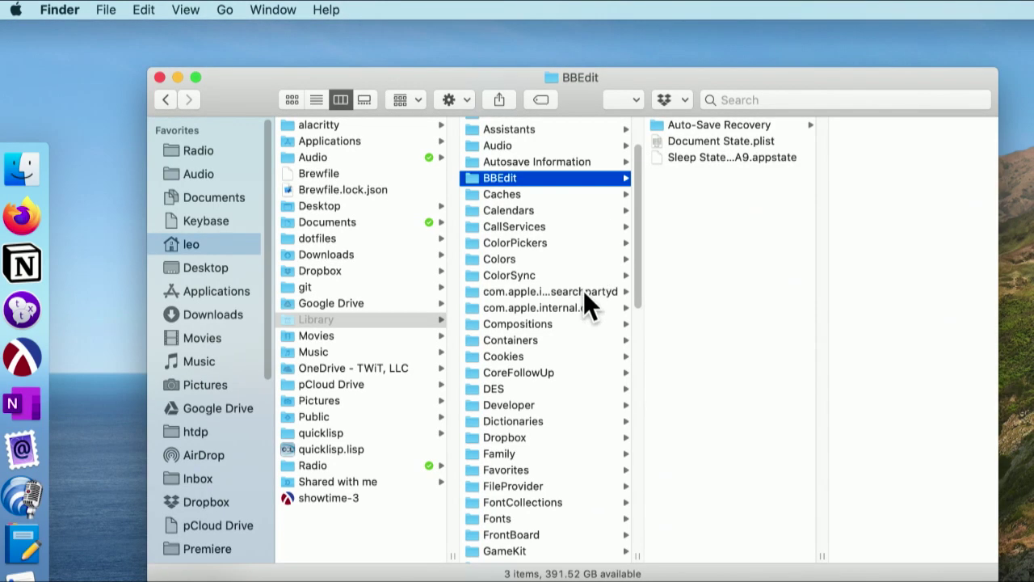
pyautogui.scroll(-5, 572, 327)
pyautogui.scroll(-3, 570, 317)
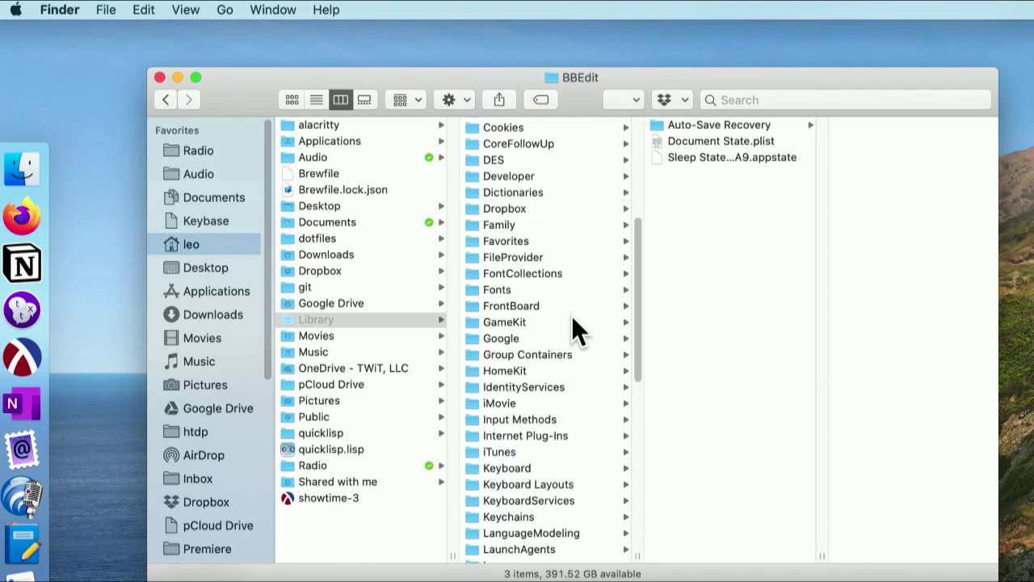
pyautogui.click(508, 202)
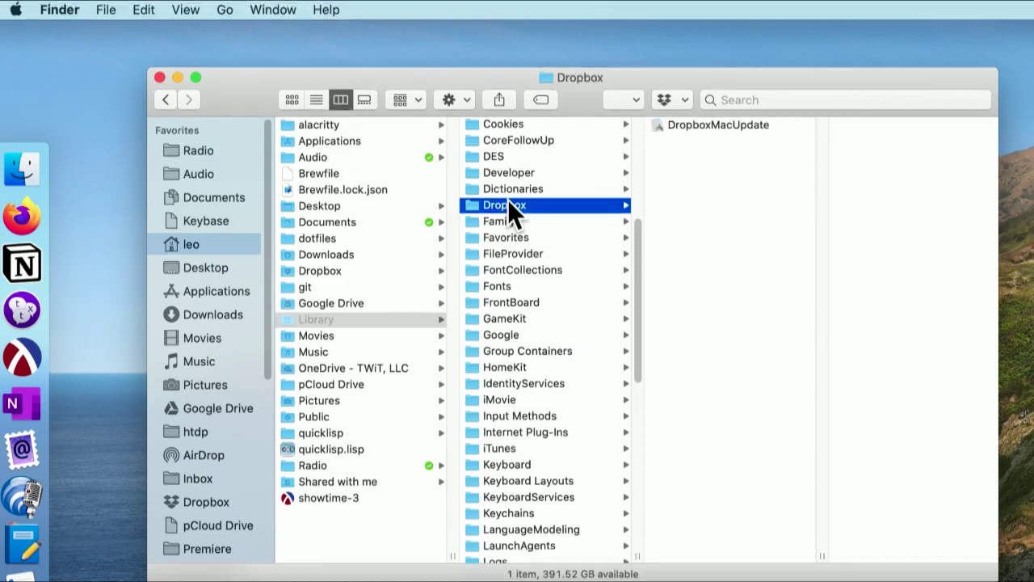
pyautogui.click(507, 220)
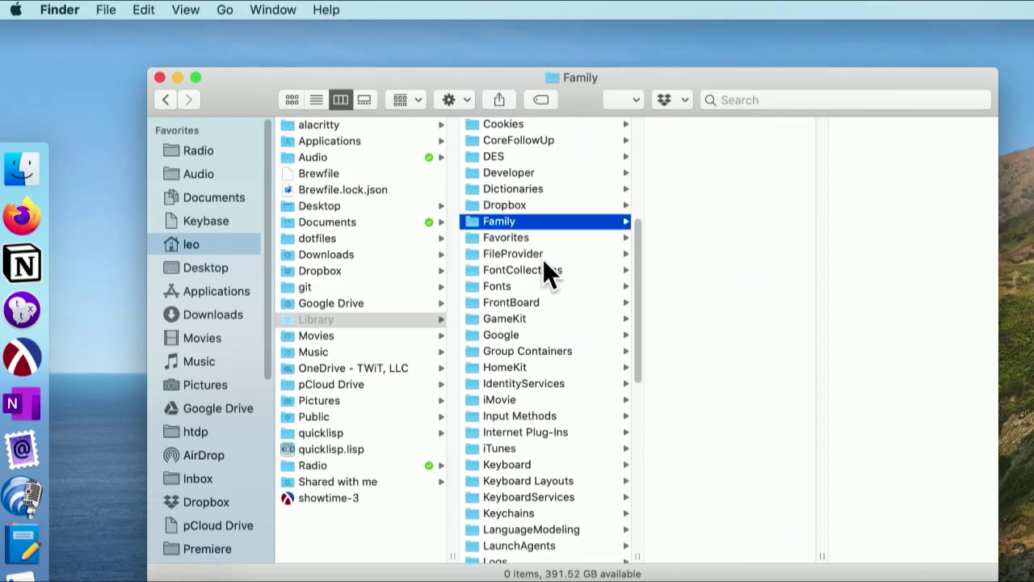
pyautogui.scroll(-1, 540, 255)
pyautogui.scroll(-2, 540, 257)
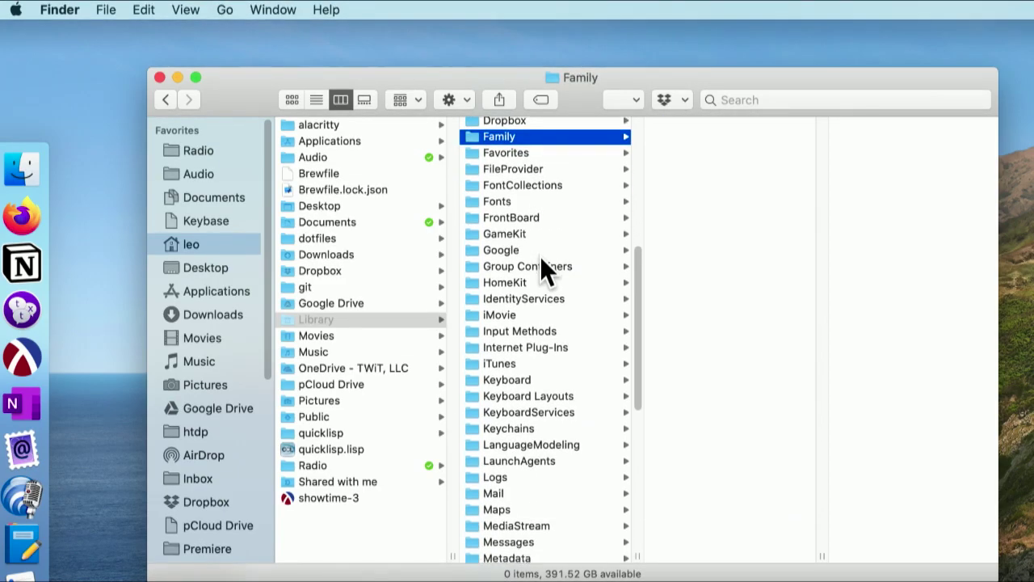
# Step: Open the Fonts folder in the user's Library and look through its font files
pyautogui.click(510, 201)
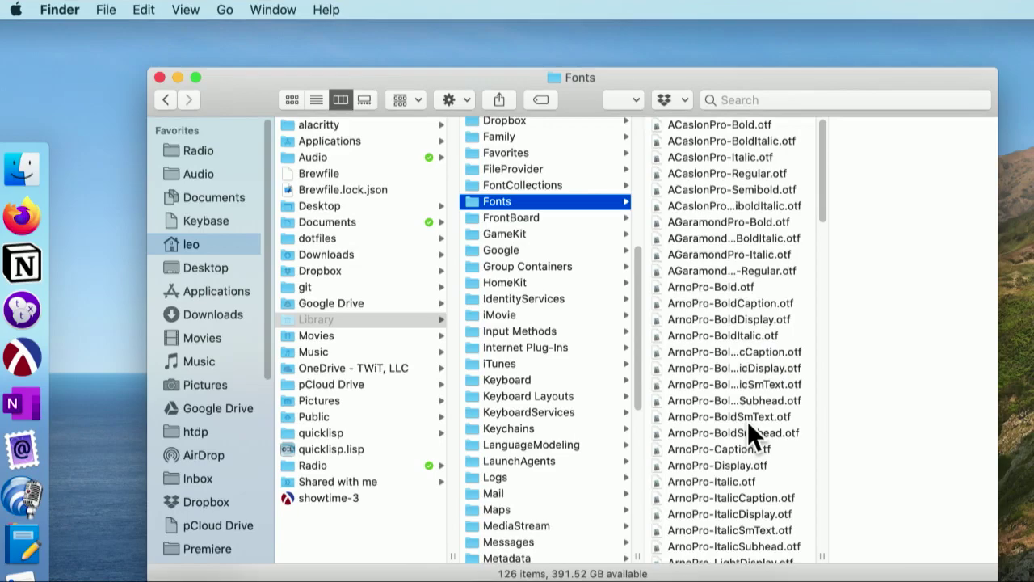
pyautogui.scroll(-1, 748, 421)
pyautogui.scroll(-15, 737, 414)
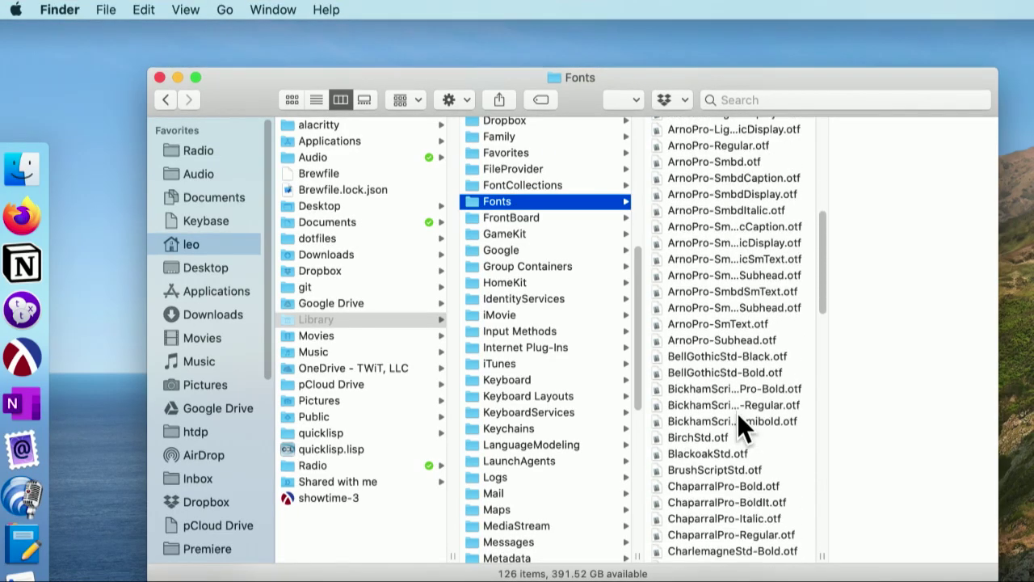
pyautogui.scroll(-10, 737, 413)
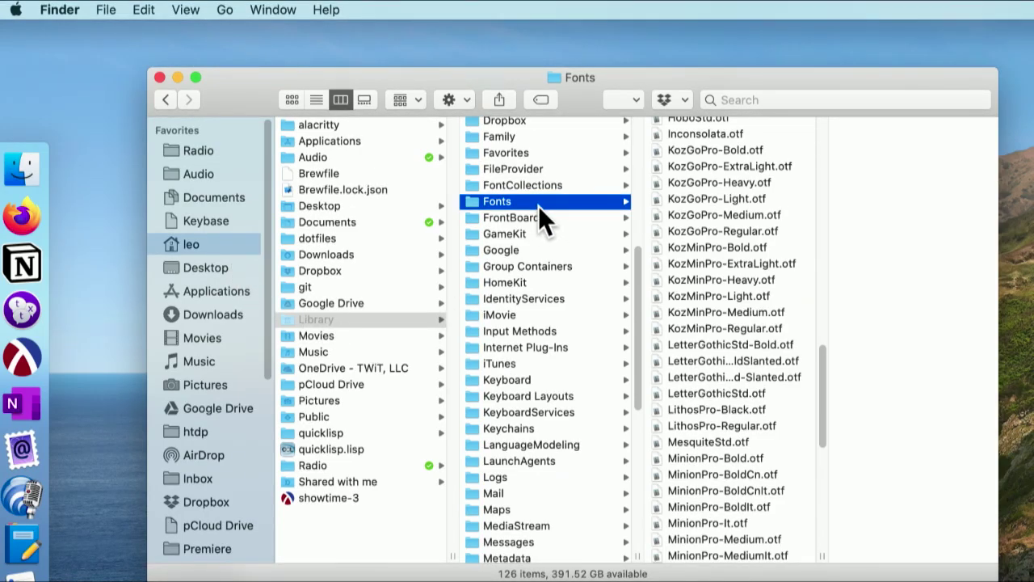
# Step: Look through the remaining folders of the user's Library and view the contents of Keychains
pyautogui.scroll(-6, 558, 301)
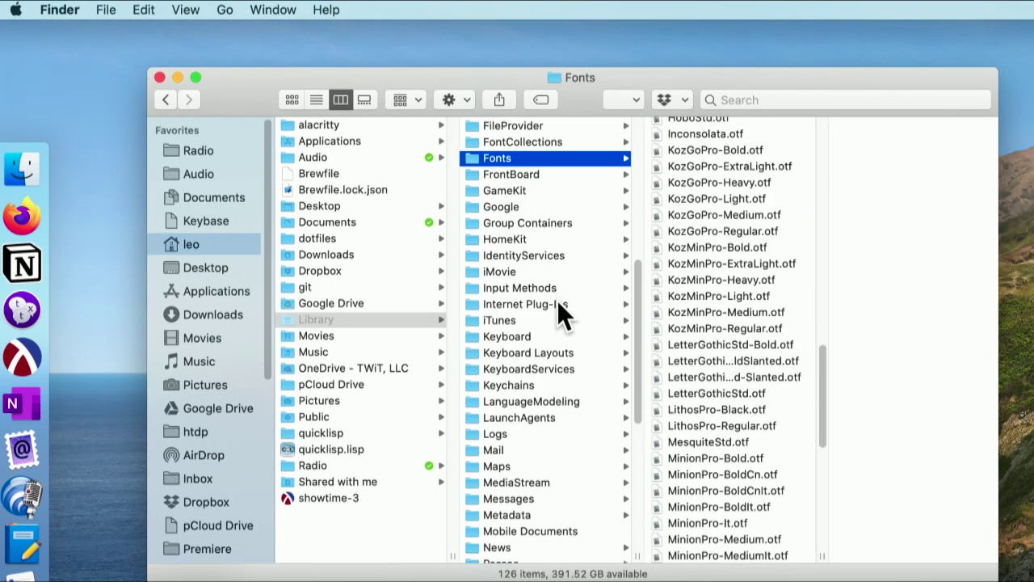
pyautogui.scroll(-1, 556, 300)
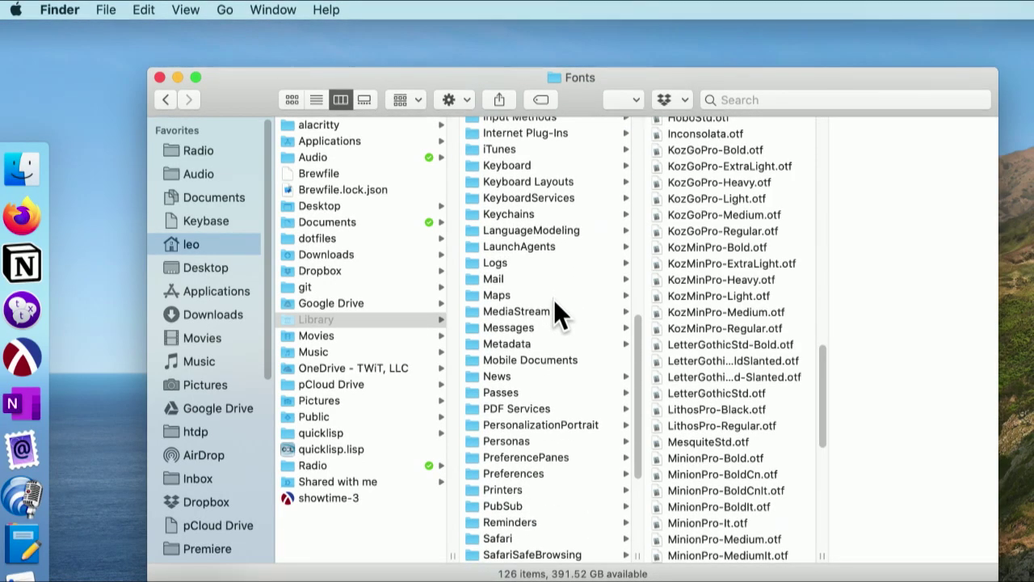
pyautogui.scroll(-2, 554, 299)
pyautogui.scroll(-2, 552, 299)
pyautogui.scroll(-2, 552, 300)
pyautogui.scroll(-2, 553, 300)
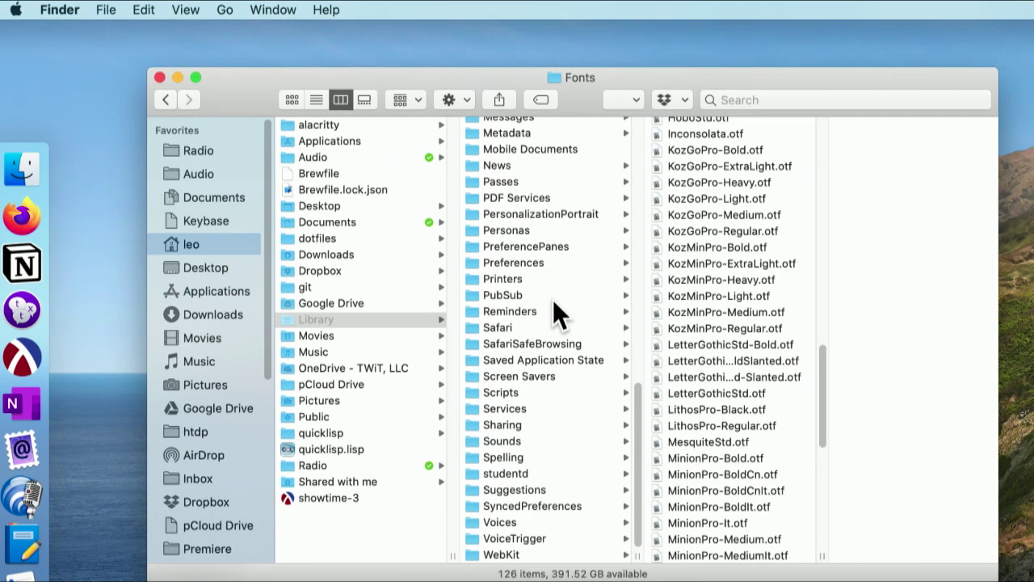
pyautogui.scroll(2, 552, 299)
pyautogui.scroll(6, 552, 299)
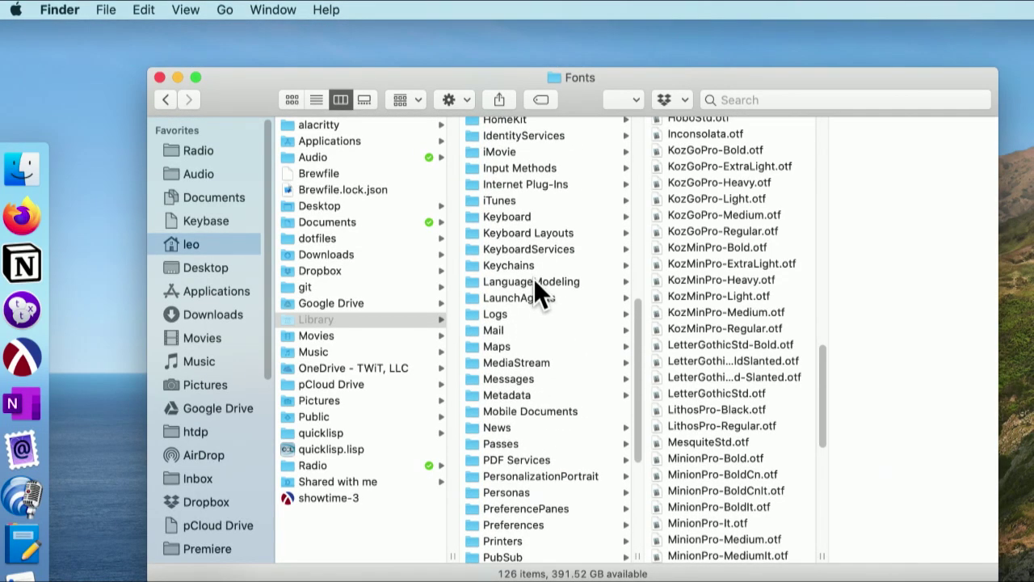
pyautogui.click(528, 268)
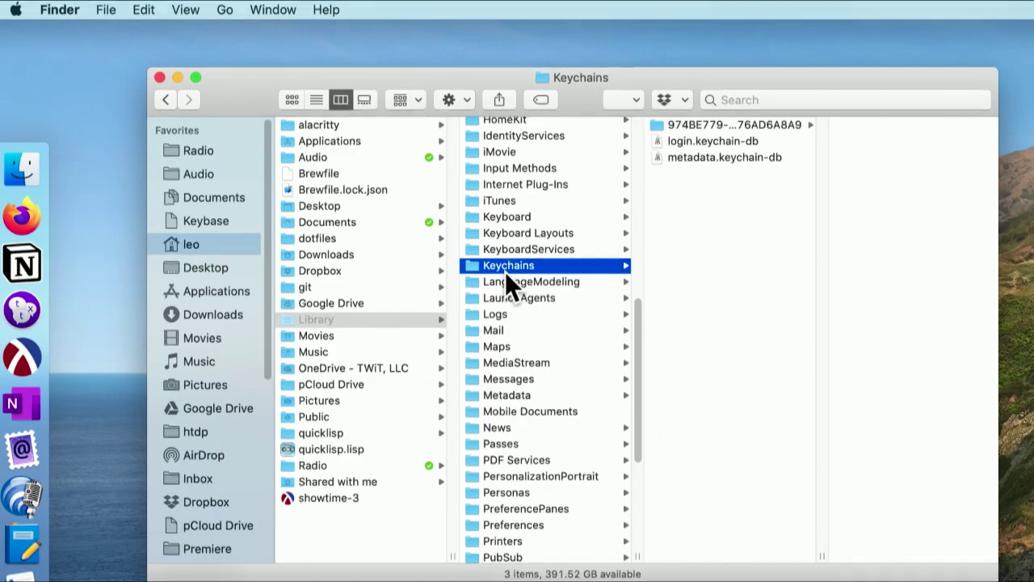
pyautogui.scroll(1, 507, 273)
pyautogui.scroll(2, 507, 267)
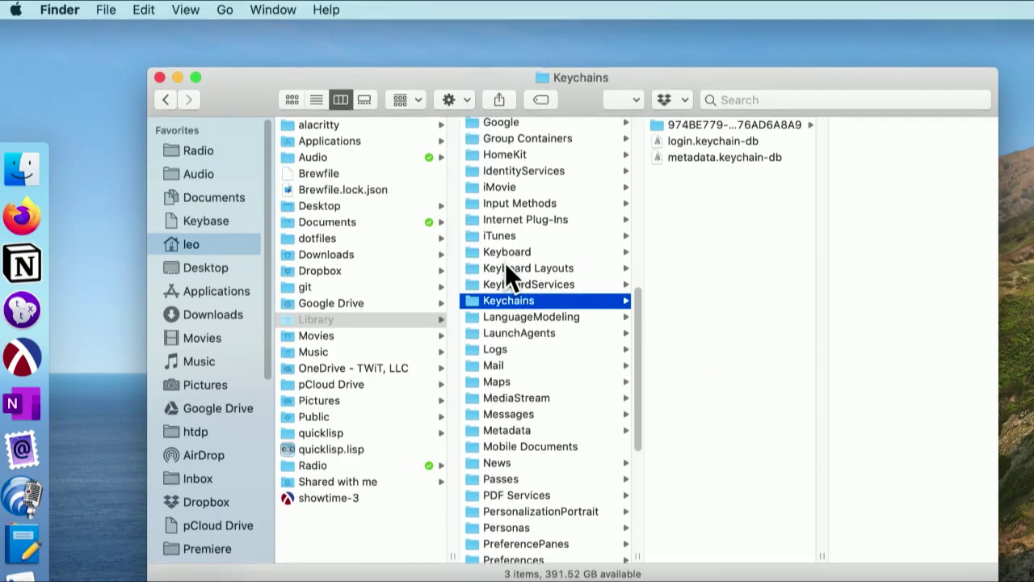
pyautogui.scroll(1, 507, 266)
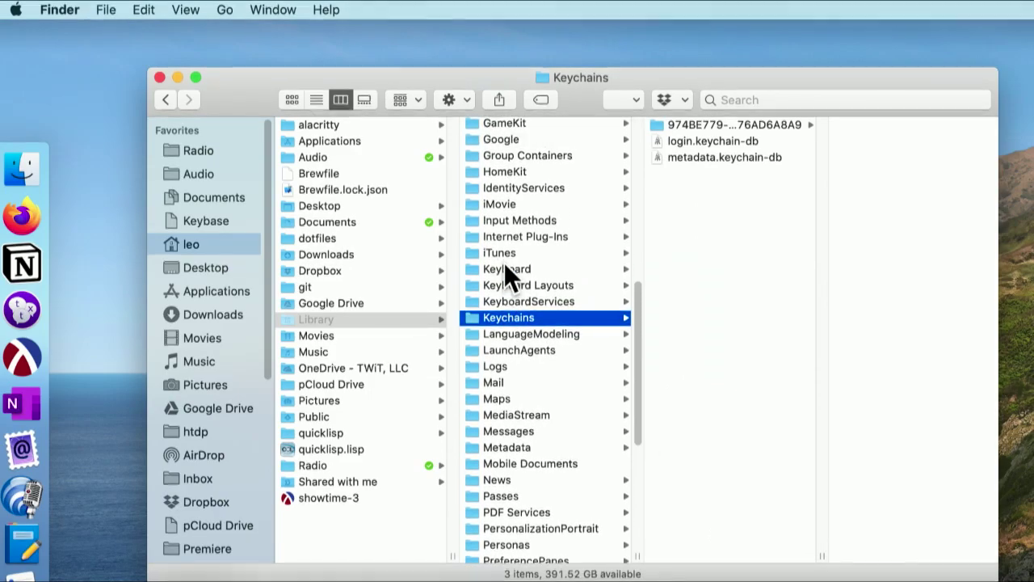
pyautogui.scroll(1, 504, 263)
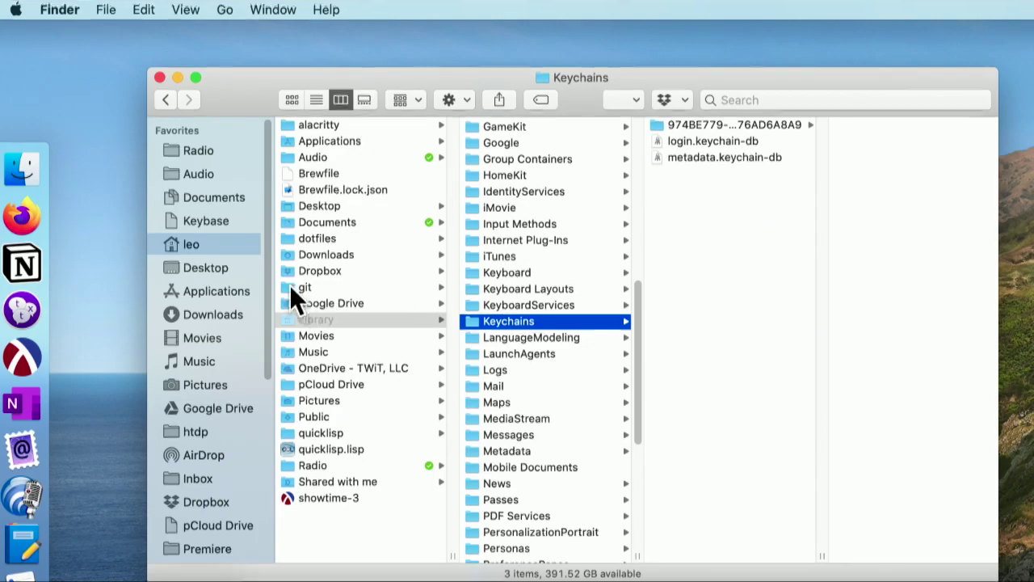
# Step: Return to the current user's home folder and view its Applications and Desktop folders
pyautogui.click(217, 249)
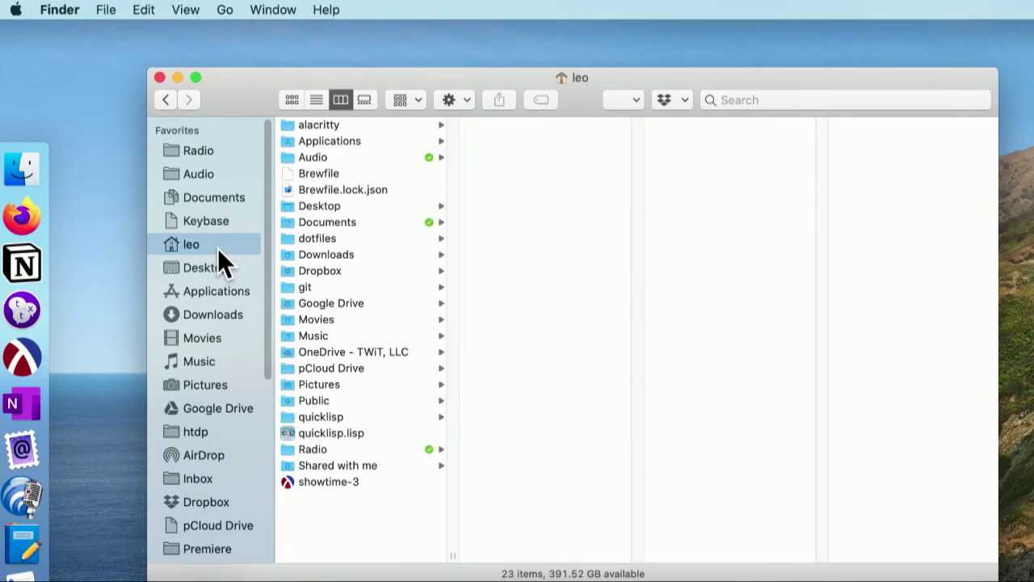
pyautogui.click(328, 155)
pyautogui.click(328, 142)
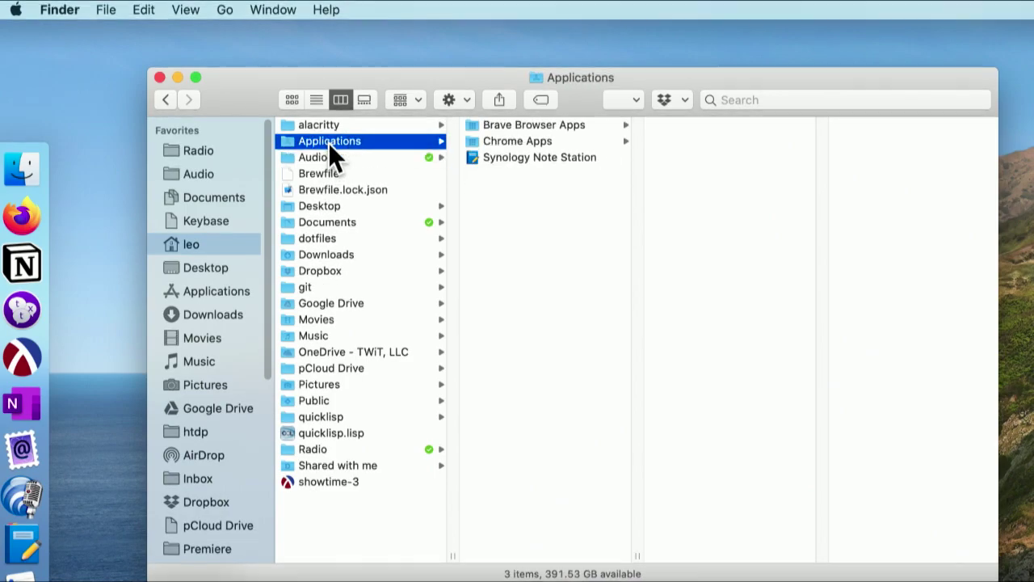
pyautogui.click(322, 205)
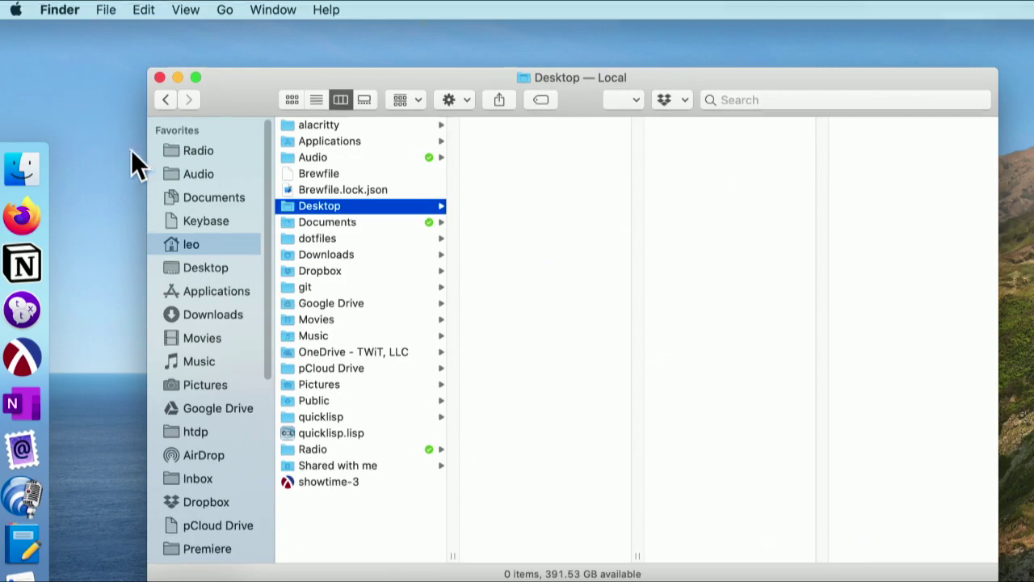
# Step: View the Downloads, Dropbox, git, Google Drive, Movies, Music and OneDrive folders in the home folder
pyautogui.click(286, 254)
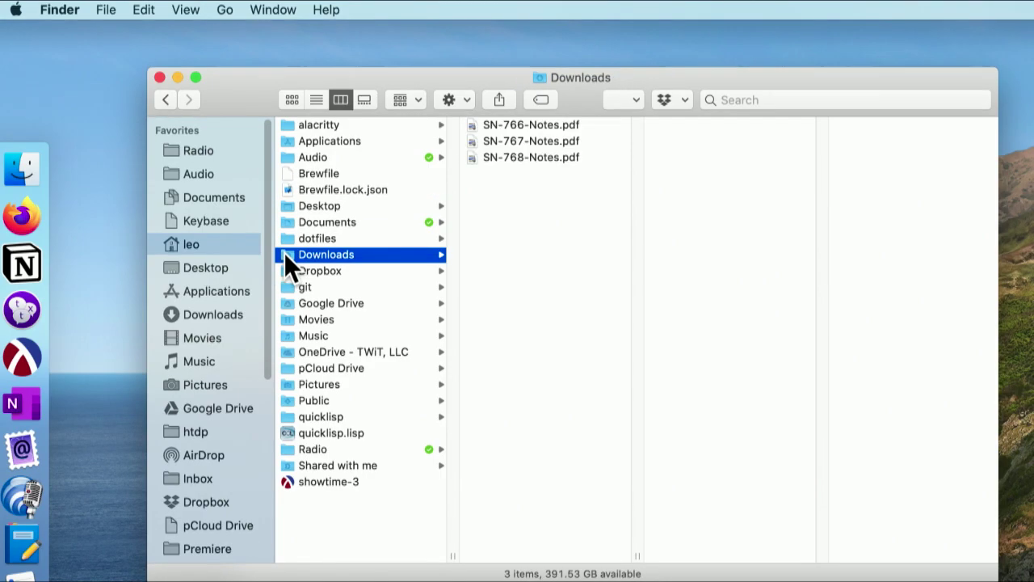
pyautogui.click(284, 269)
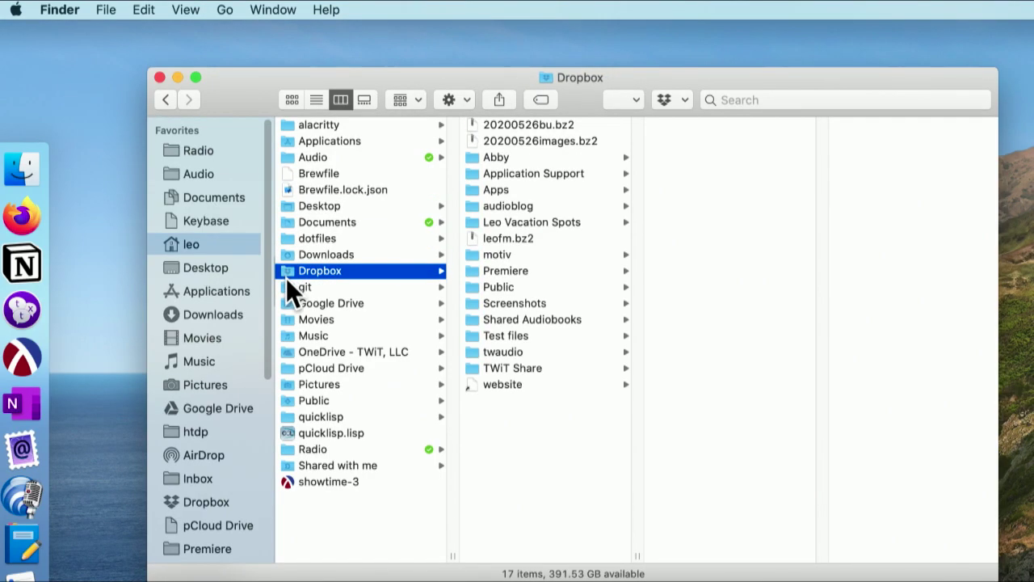
pyautogui.click(285, 283)
pyautogui.click(289, 297)
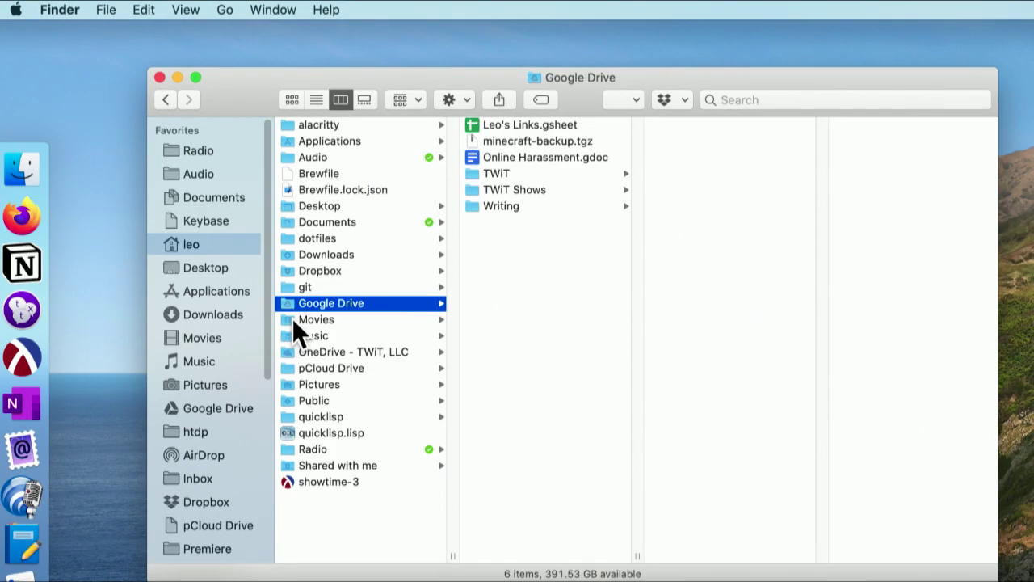
pyautogui.click(294, 319)
pyautogui.click(295, 334)
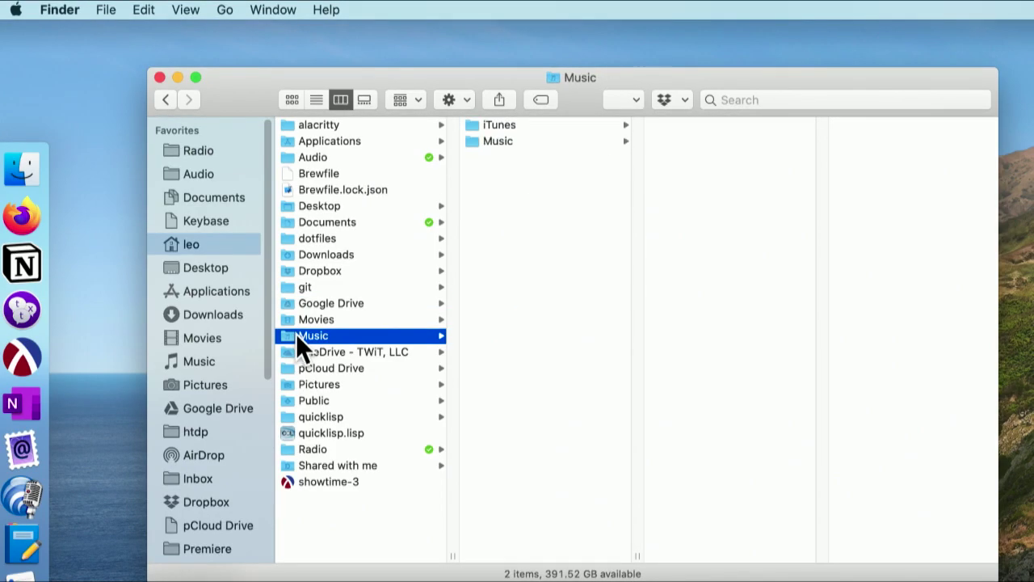
pyautogui.click(300, 352)
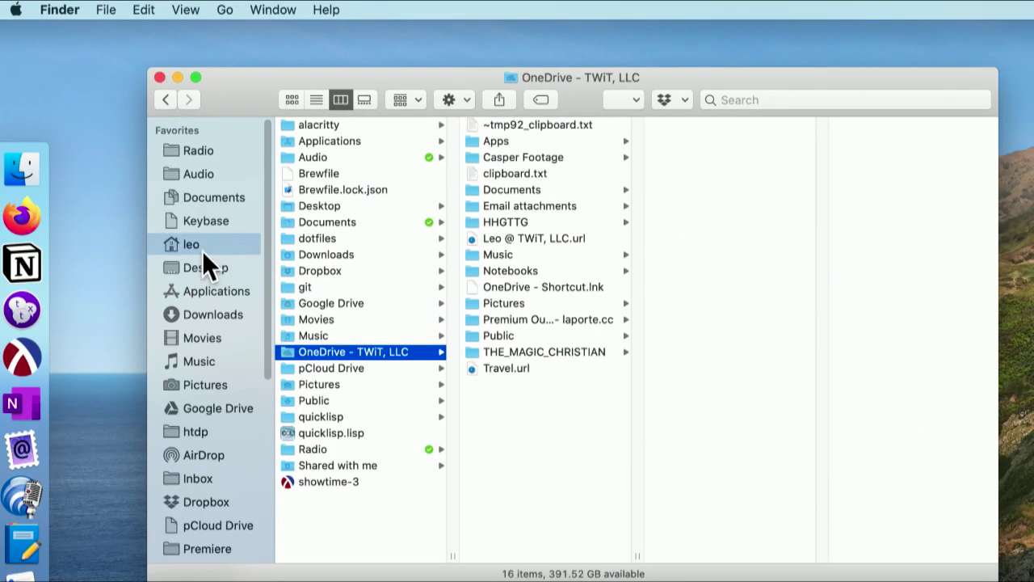
# Step: View the home folder's Public folder and the Drop Box folder inside it
pyautogui.click(316, 400)
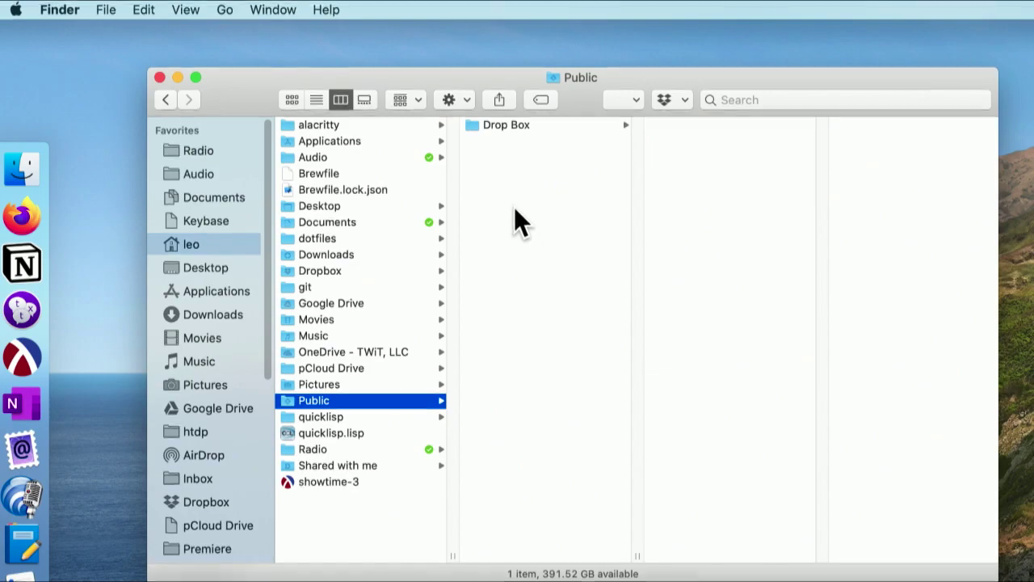
pyautogui.click(503, 123)
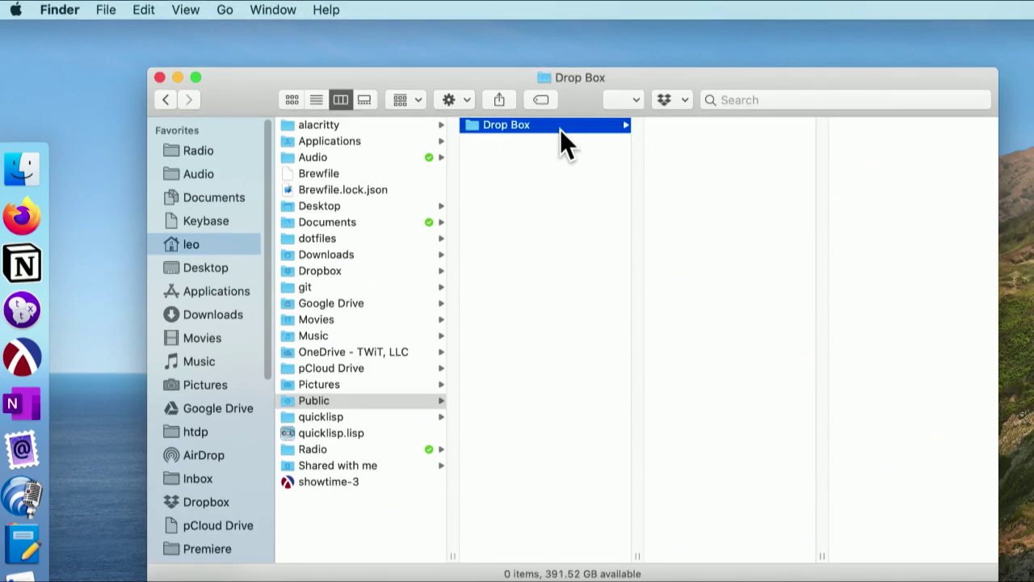
pyautogui.click(340, 400)
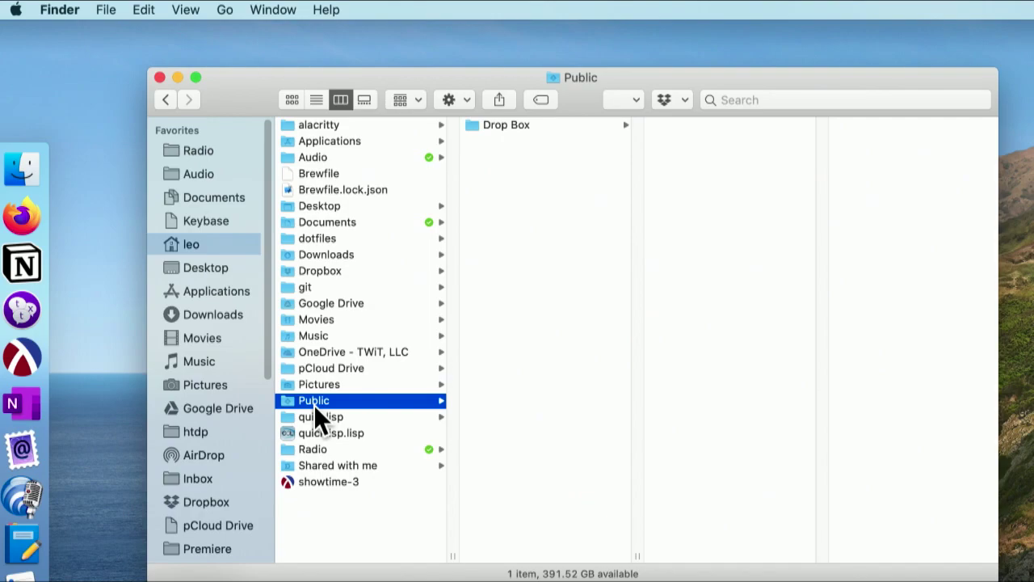
# Step: Go up to the computer level and select the MacBook Pro listed under Network
pyautogui.keyDown('super'); pyautogui.click(581, 79); pyautogui.keyUp('super')
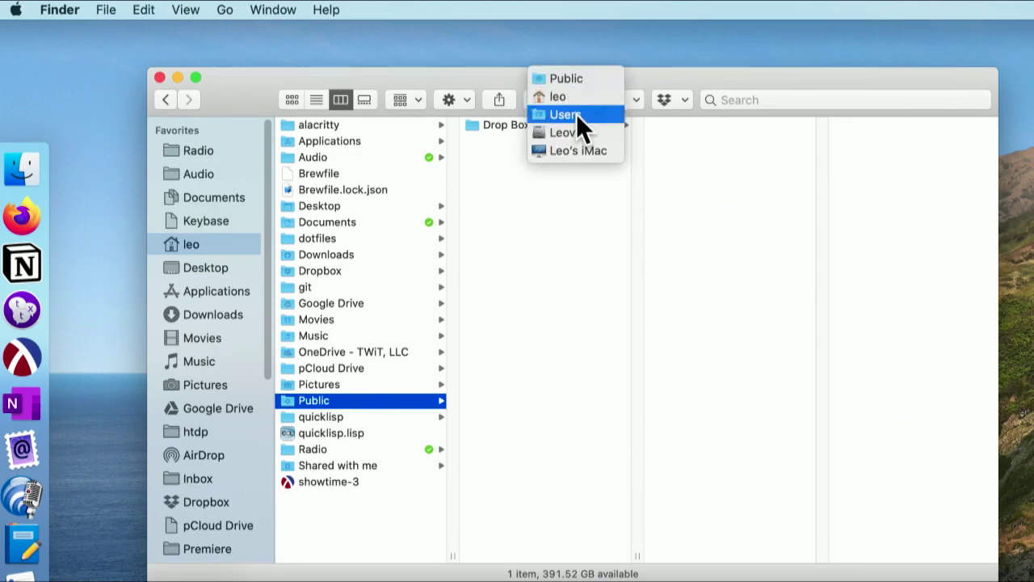
pyautogui.click(573, 150)
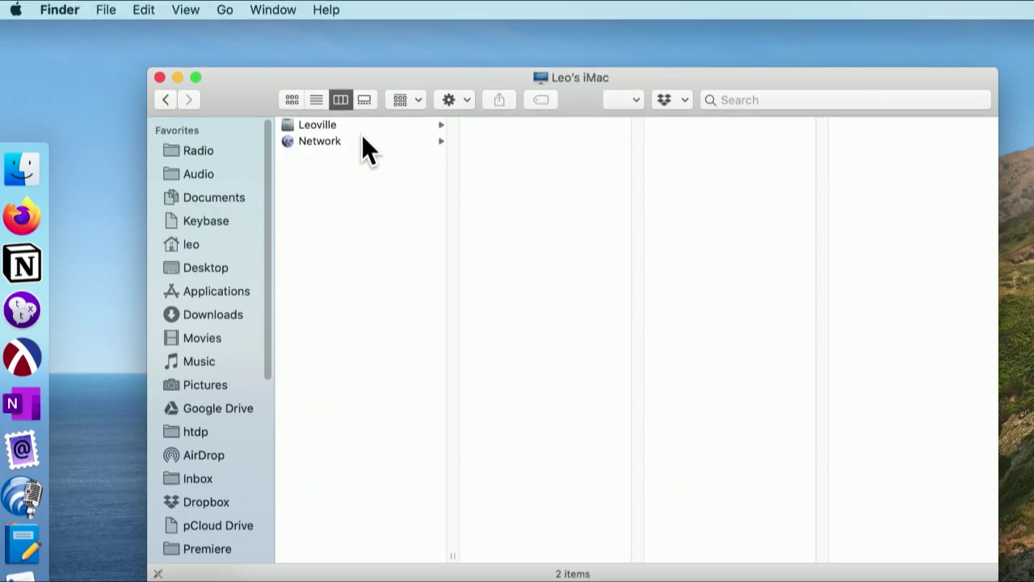
pyautogui.click(367, 141)
pyautogui.click(497, 126)
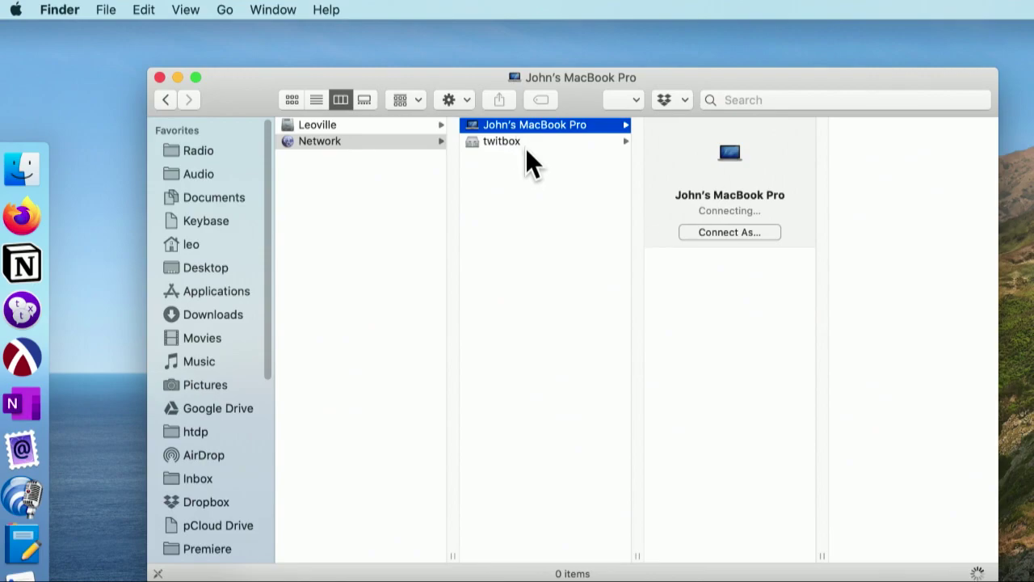
# Step: Try to connect to the MacBook Pro on the network as Guest, and dismiss the connection dialogs
pyautogui.click(713, 227)
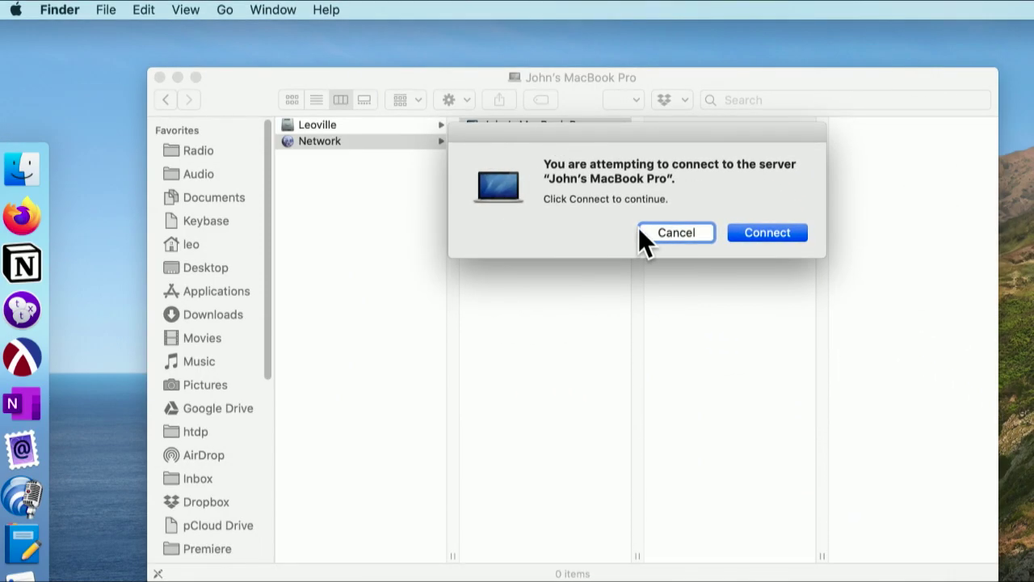
pyautogui.click(747, 236)
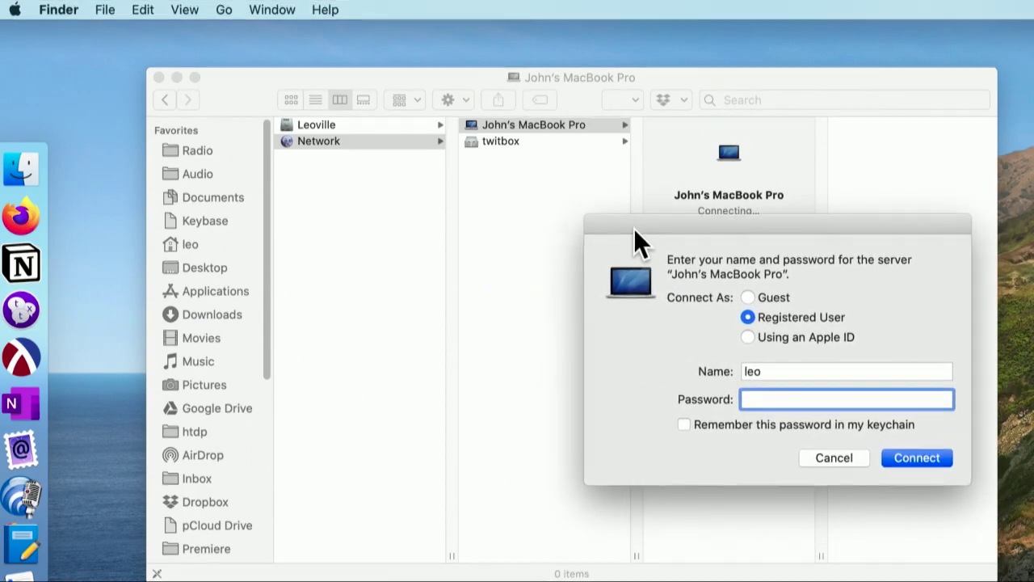
pyautogui.moveTo(577, 220); pyautogui.dragTo(551, 218)
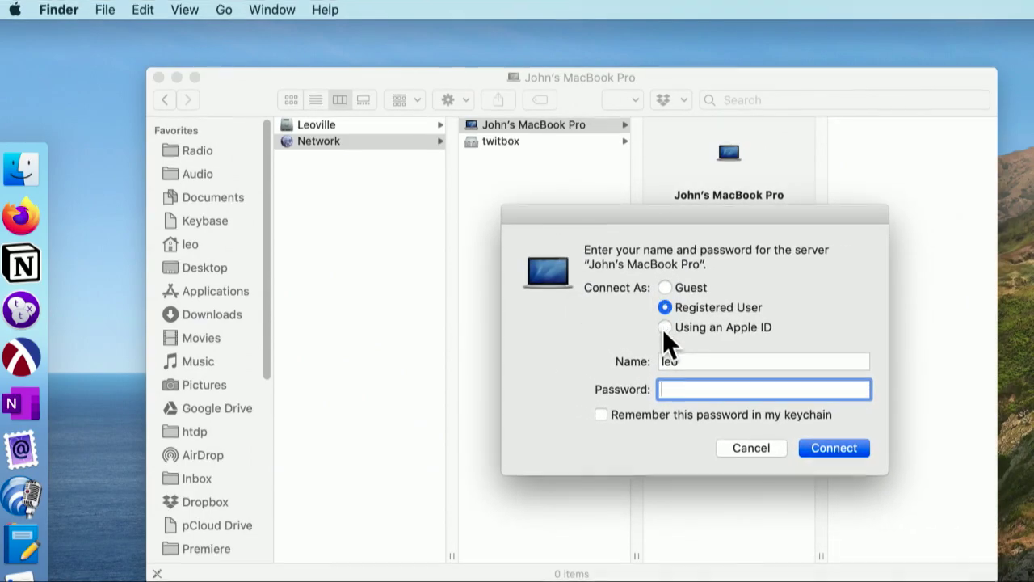
pyautogui.click(665, 287)
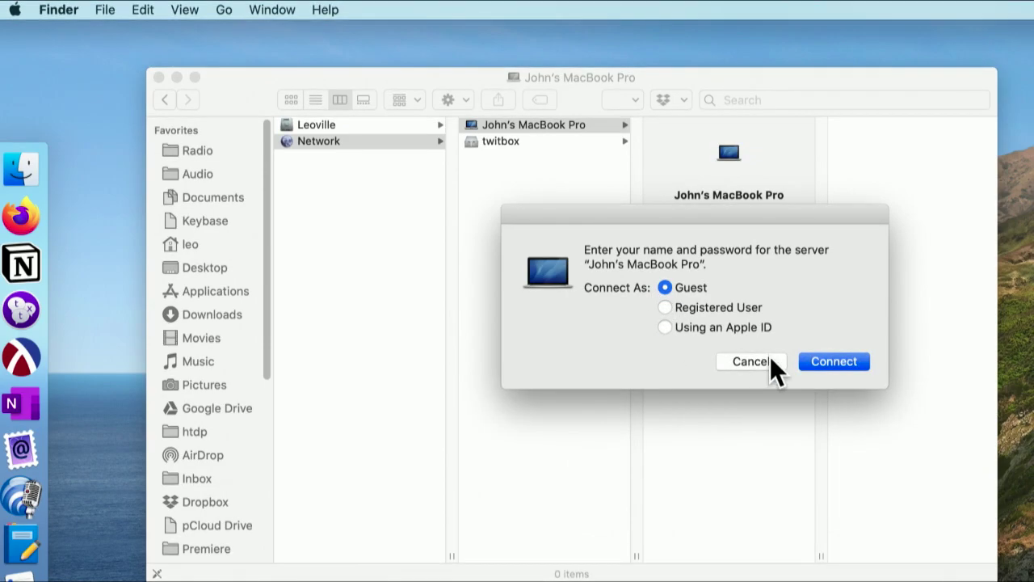
pyautogui.click(841, 356)
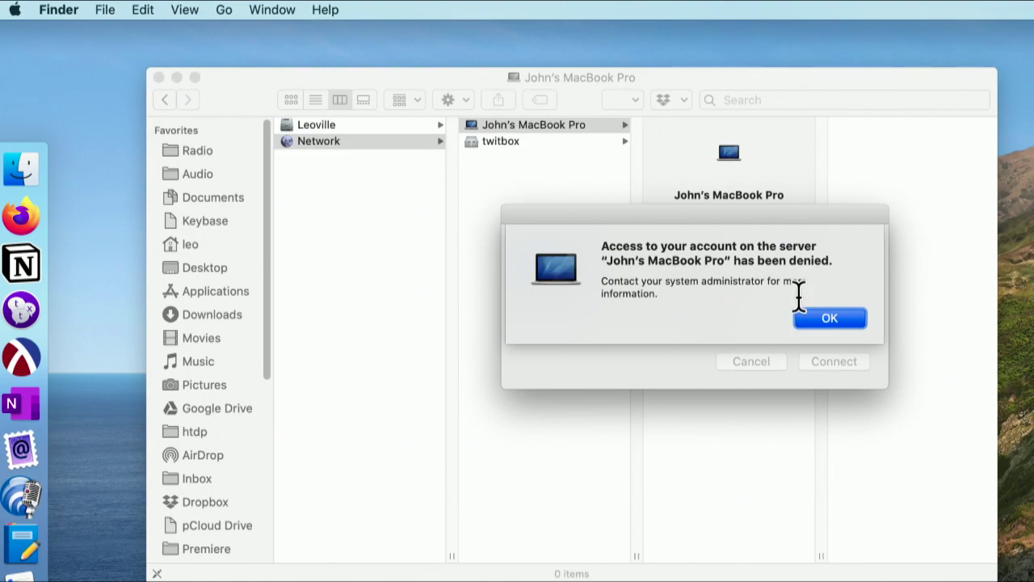
pyautogui.click(838, 320)
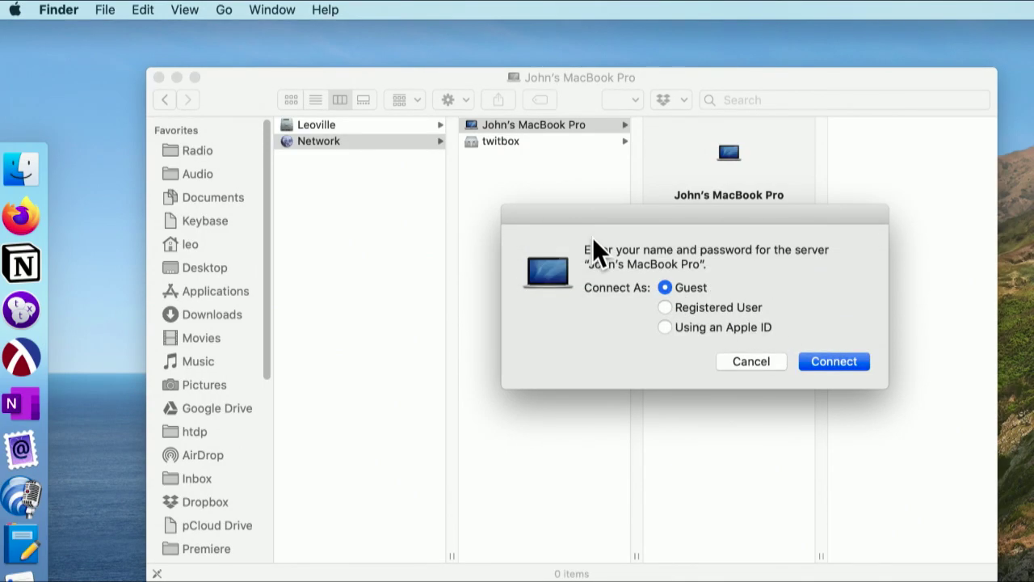
pyautogui.click(747, 357)
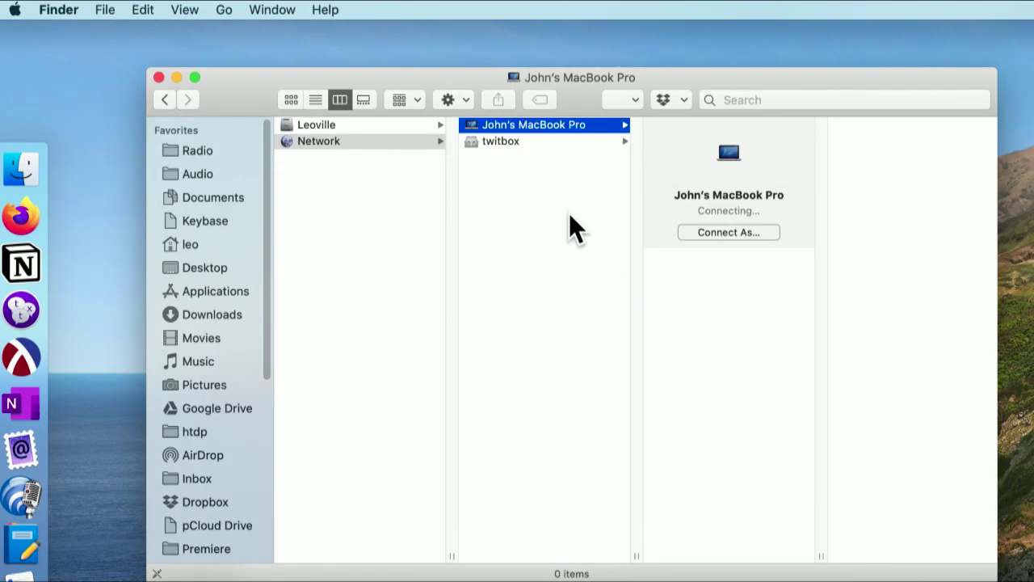
# Step: Compare the computer's two top-level locations by viewing the contents of Network and the Leoville drive
pyautogui.click(388, 142)
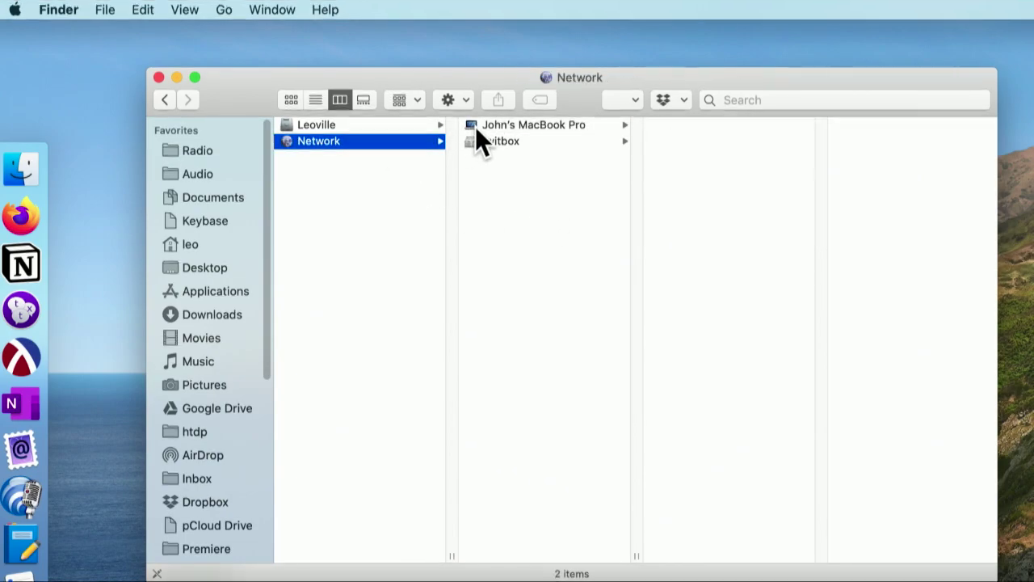
pyautogui.click(475, 127)
pyautogui.click(383, 139)
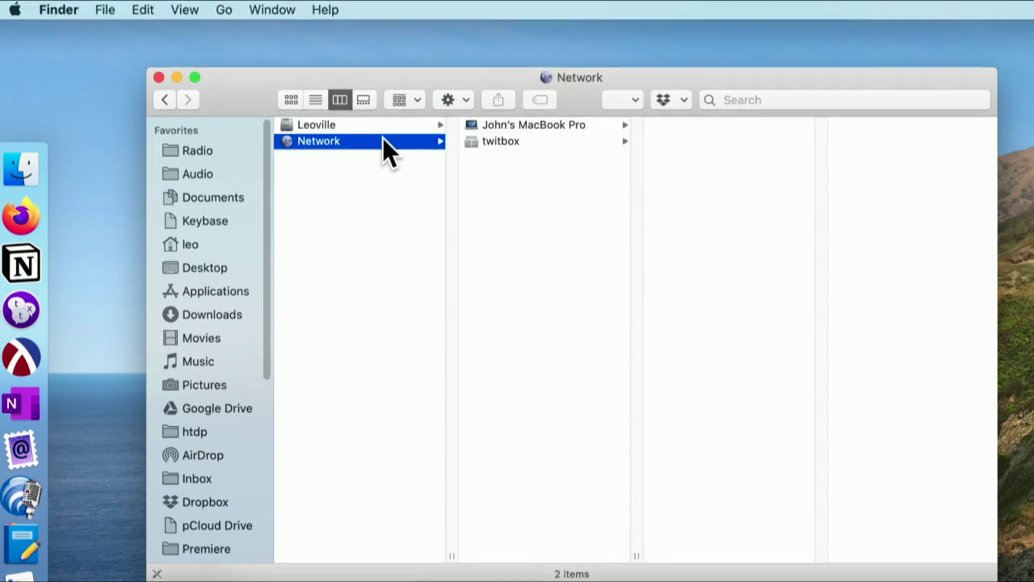
pyautogui.keyDown('super'); pyautogui.click(547, 77); pyautogui.keyUp('super')
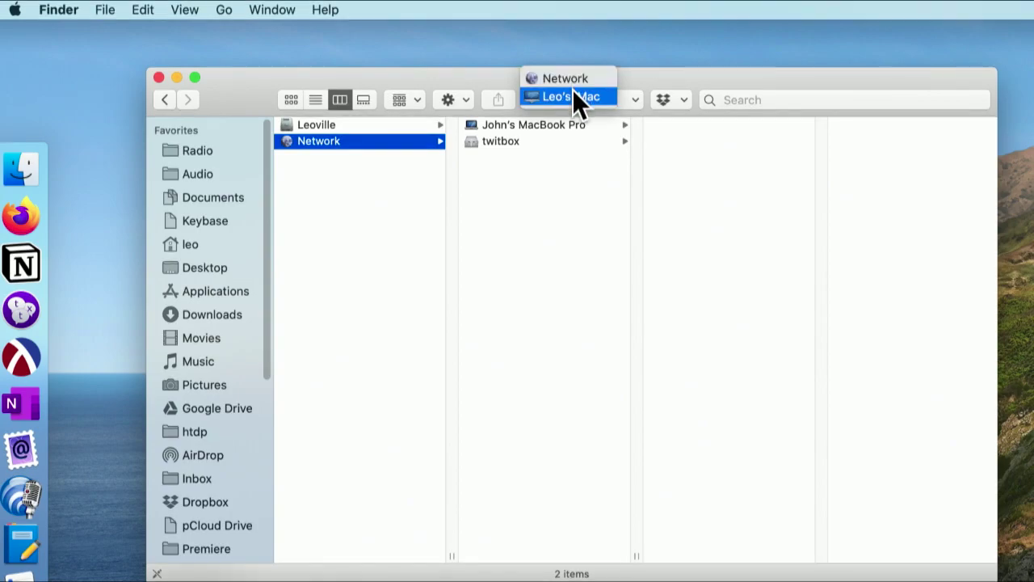
pyautogui.click(560, 101)
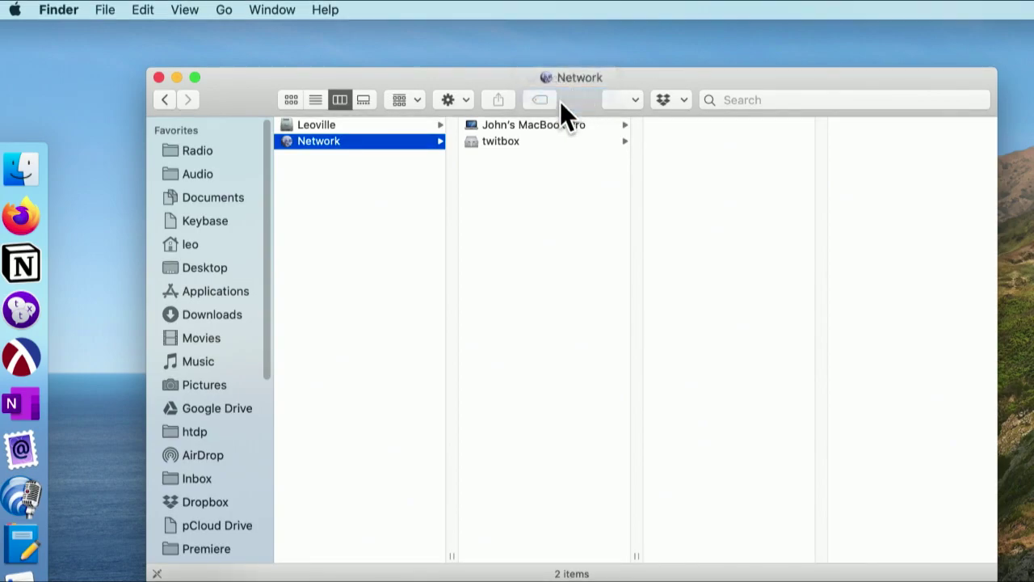
pyautogui.click(324, 126)
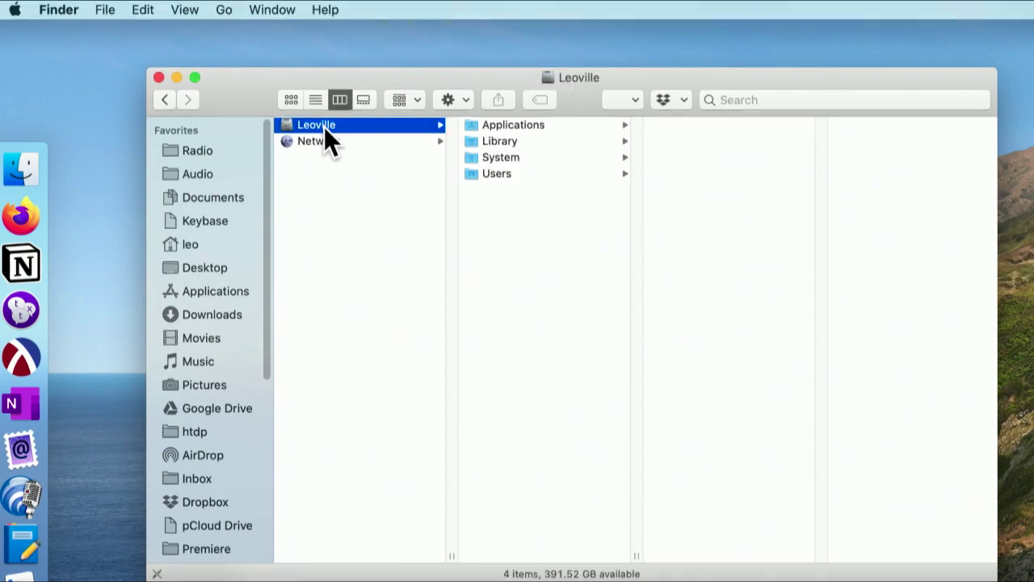
pyautogui.click(325, 139)
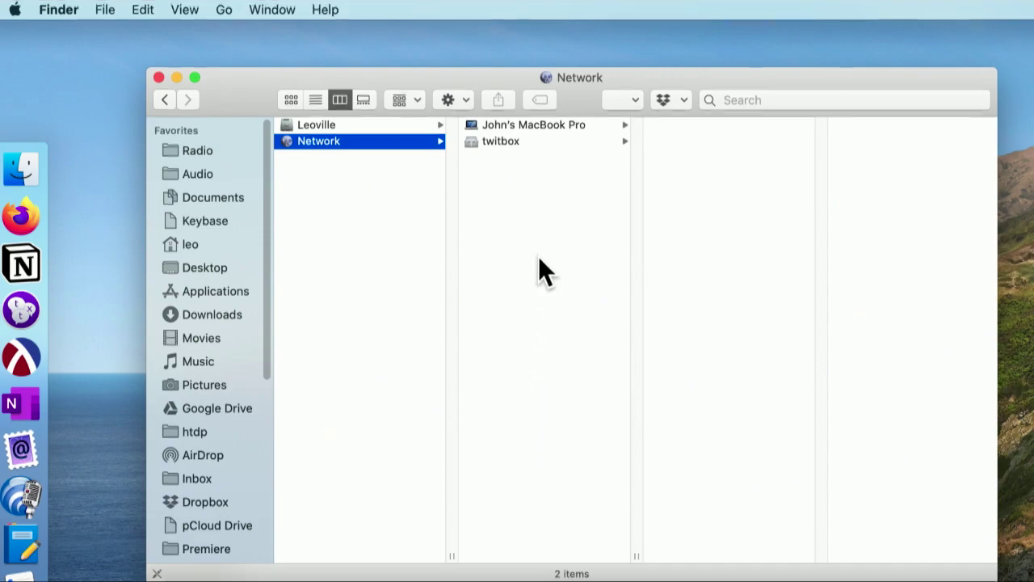
# Step: View the Elemental, music, Vault and video shares on the twitbox server, and return to the home folder
pyautogui.click(487, 144)
pyautogui.click(487, 144)
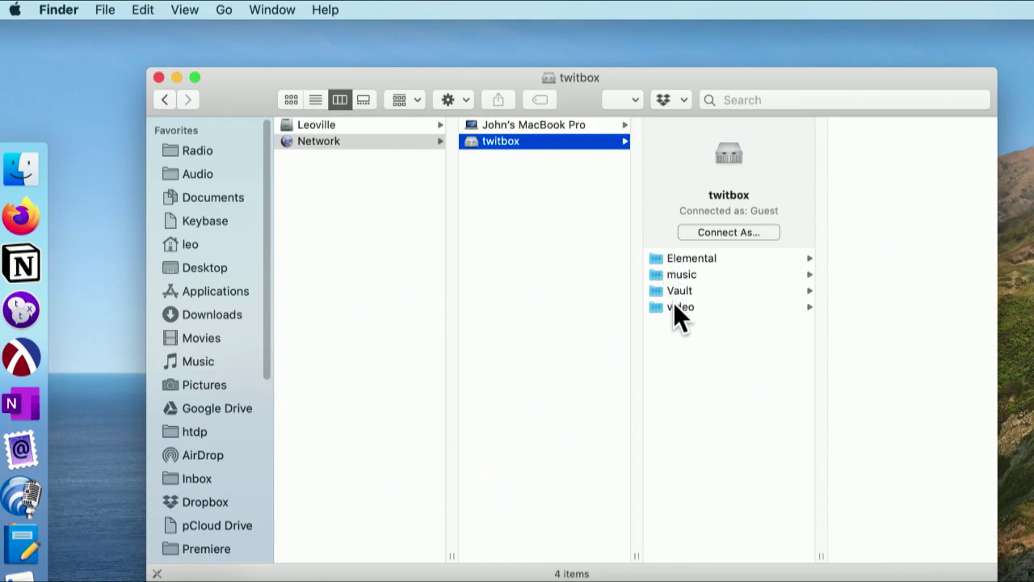
pyautogui.click(690, 256)
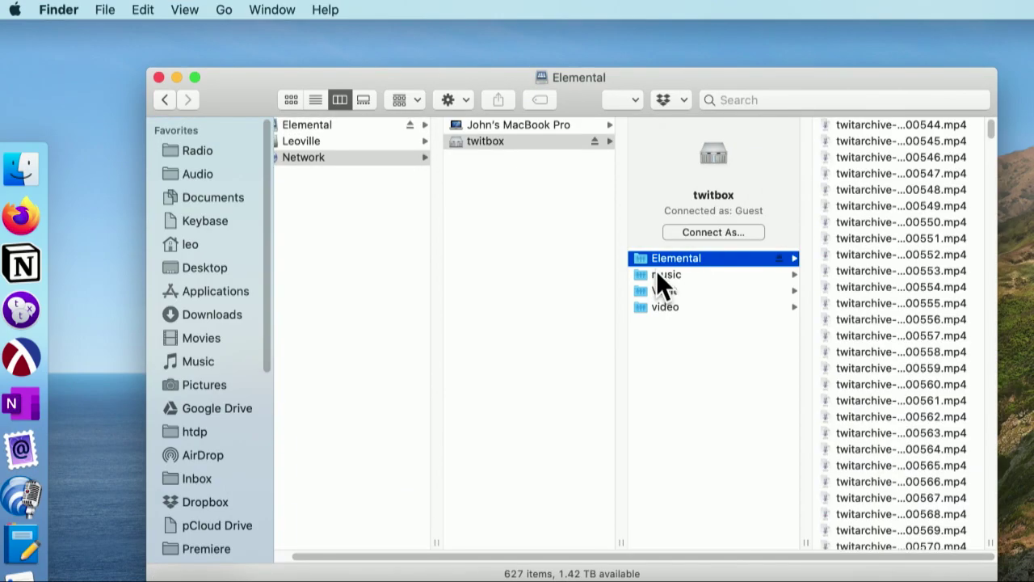
pyautogui.click(656, 275)
pyautogui.click(656, 288)
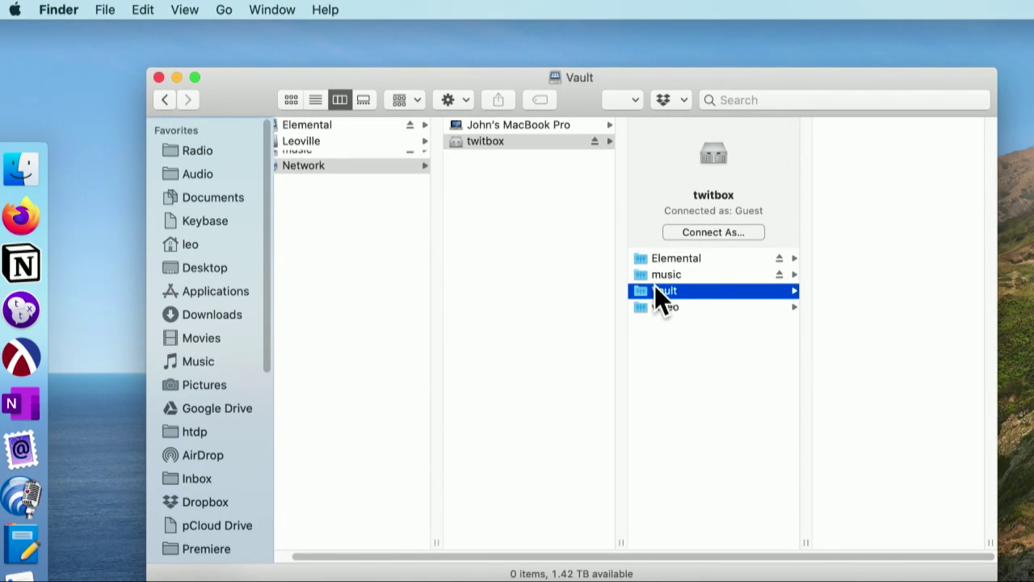
pyautogui.click(656, 302)
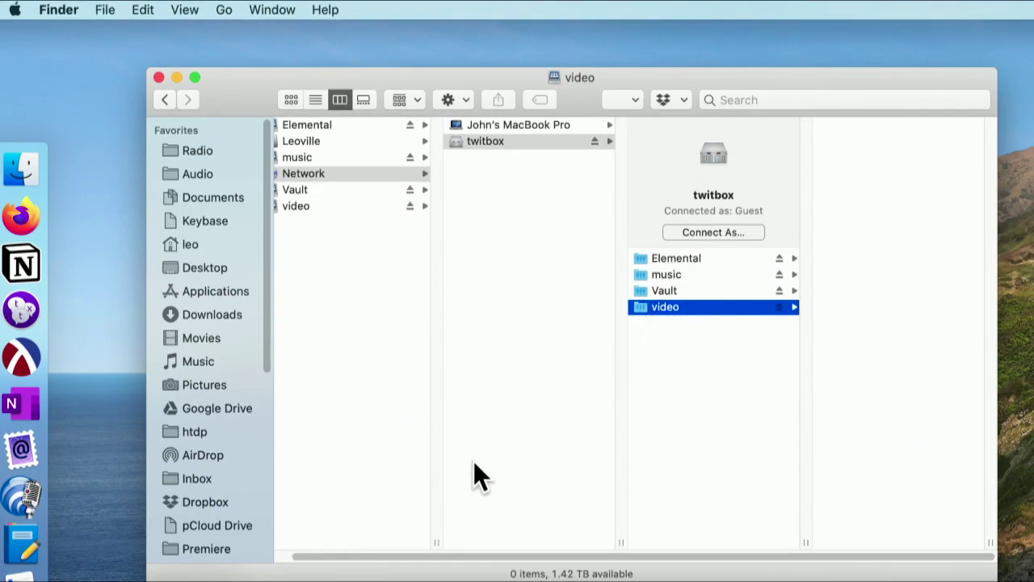
pyautogui.moveTo(302, 556); pyautogui.dragTo(251, 558)
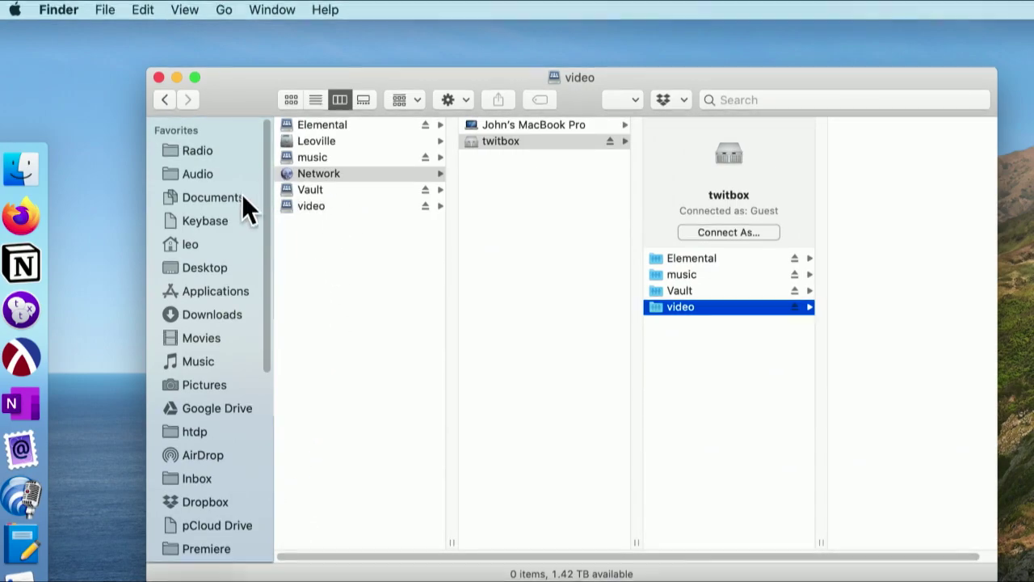
pyautogui.click(191, 245)
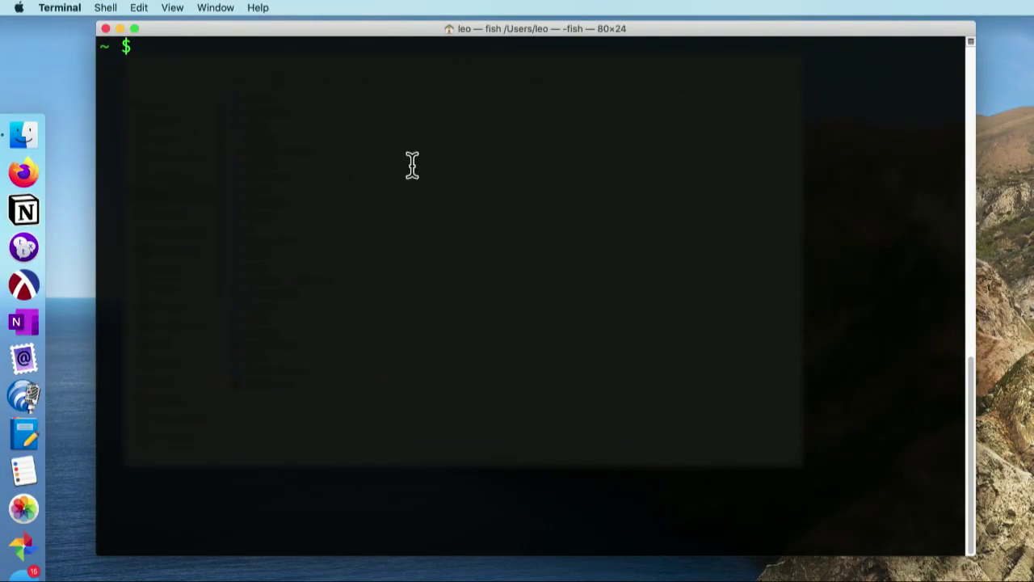
# Step: In Terminal, list all disks and volumes with diskutil list, and run the same command a second time
pyautogui.write('disk')
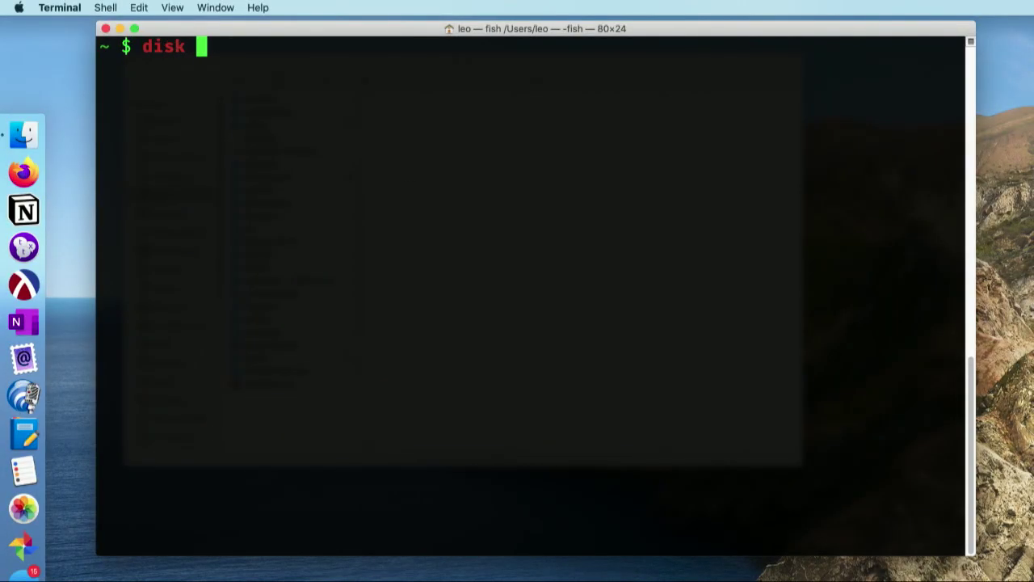
pyautogui.write('util')
pyautogui.write('l ')
pyautogui.write('list')
pyautogui.press('Return')
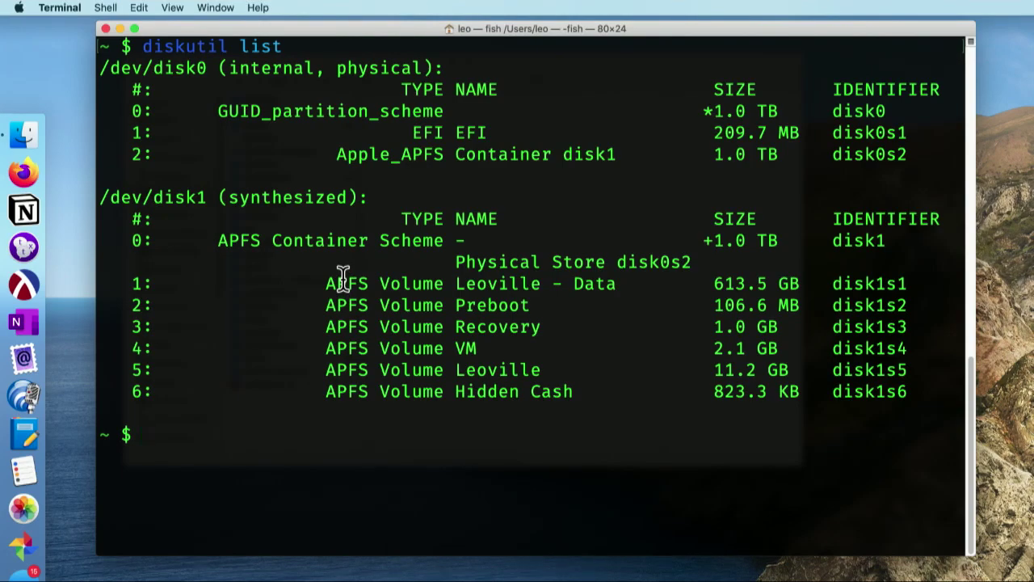
pyautogui.press('Up')
pyautogui.press('Return')
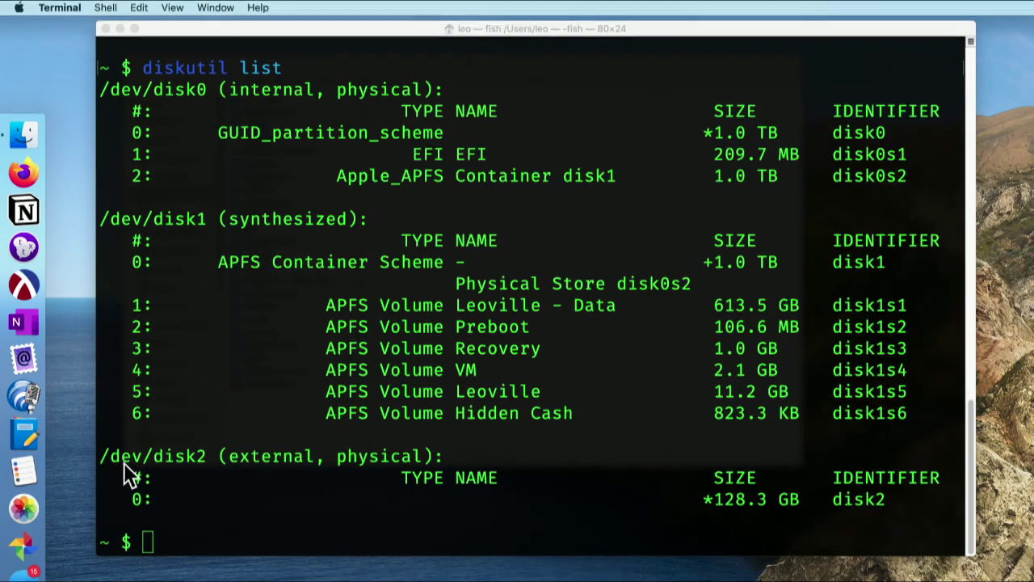
# Step: List the external disk's device entry with ls /dev/disk2
pyautogui.click(187, 540)
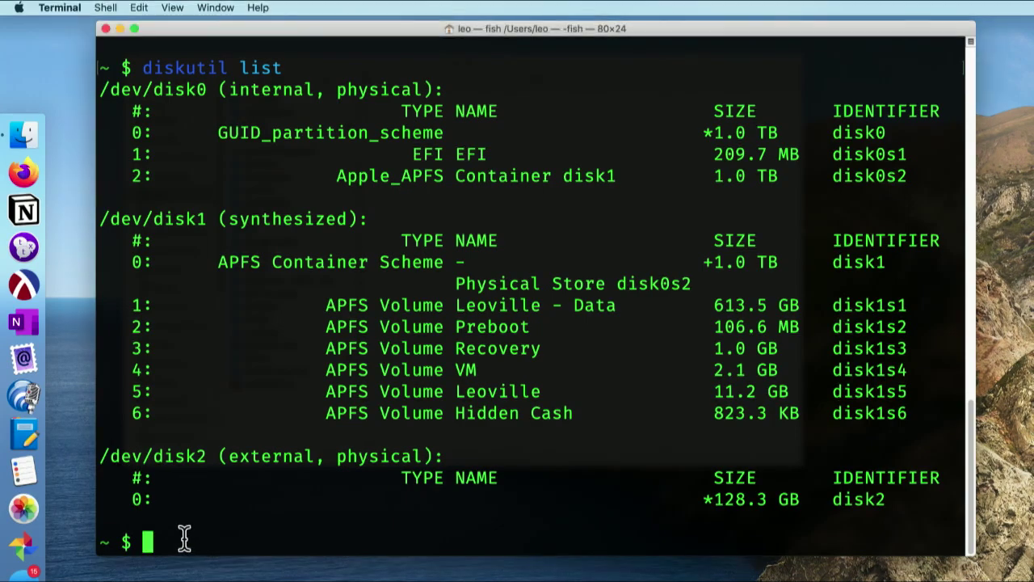
pyautogui.write('ls /dev/')
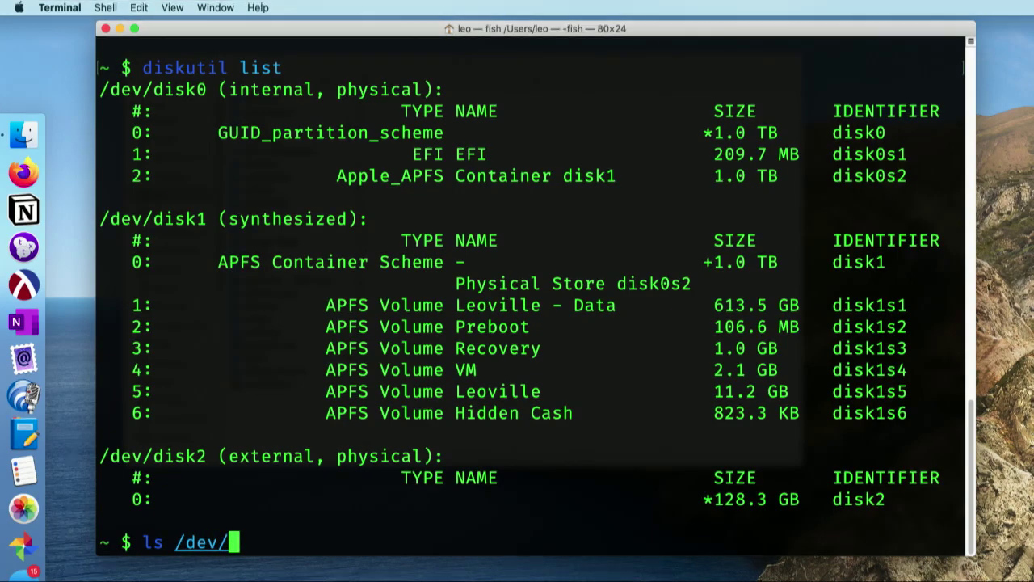
pyautogui.write('disk2')
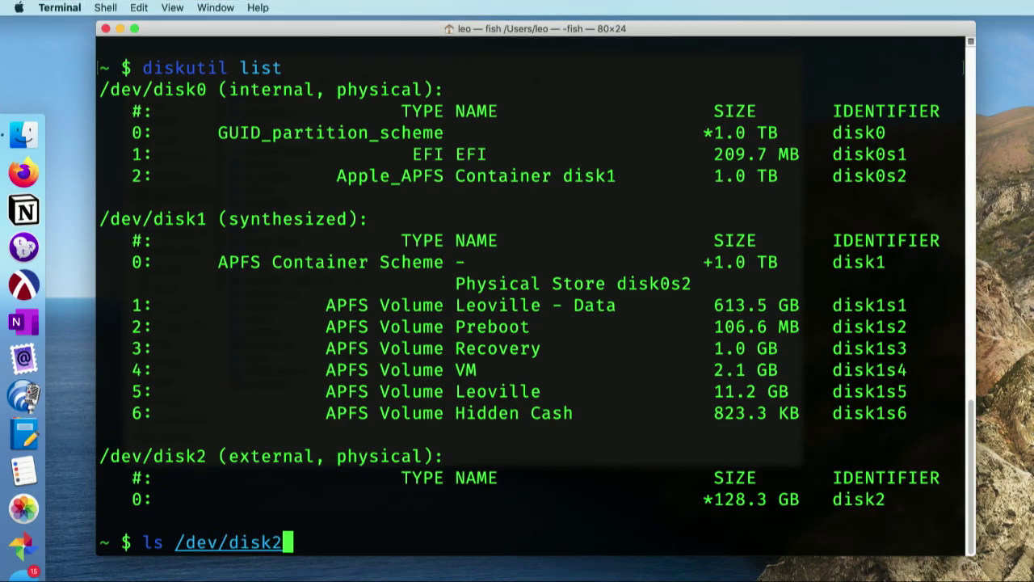
pyautogui.press('Return')
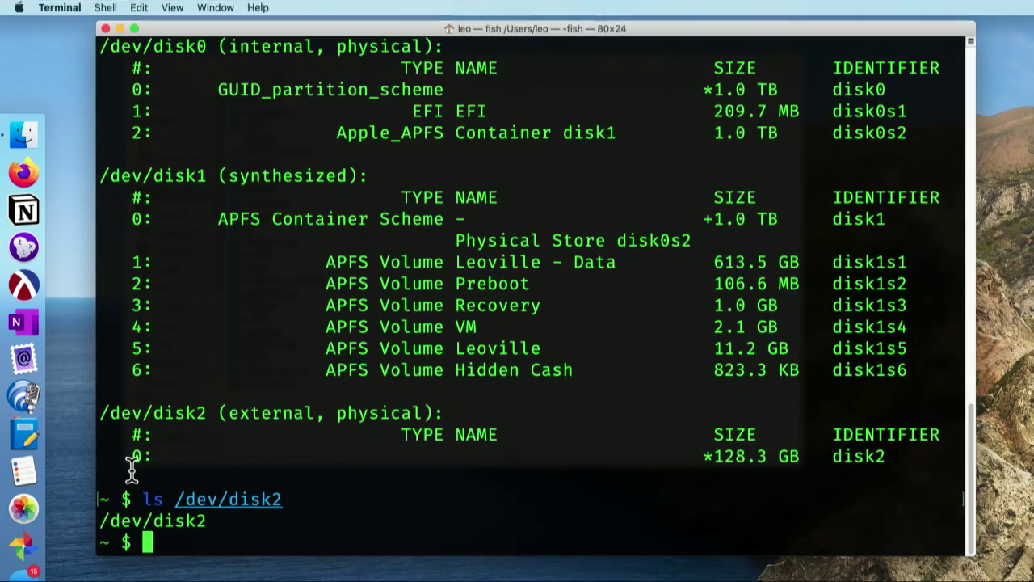